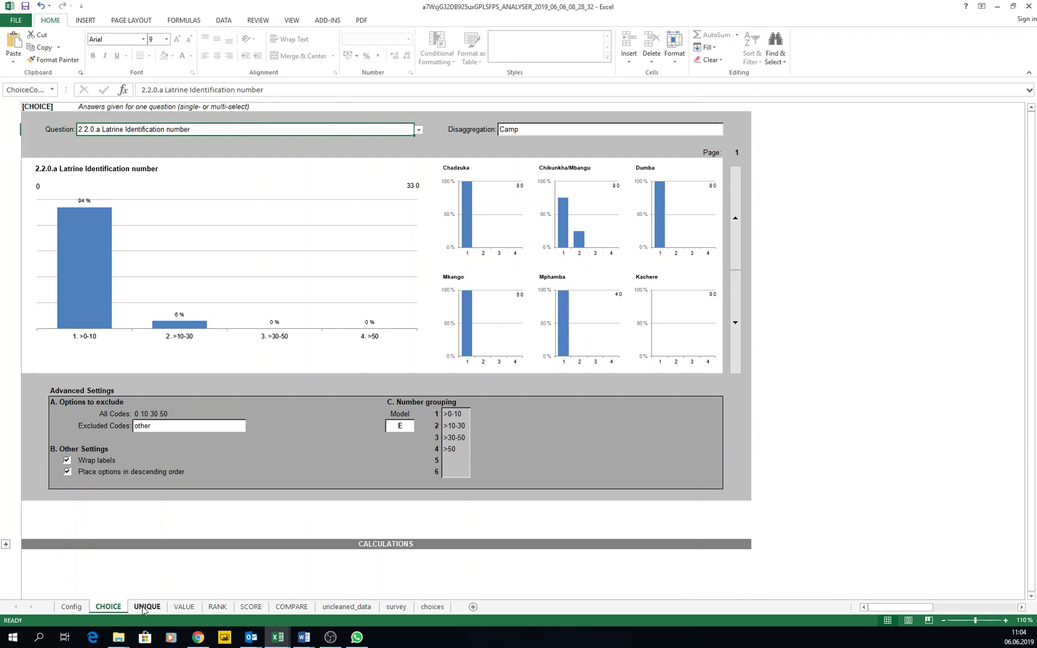
Step: On the UNIQUE sheet, try deleting the white centre circle of the main Village chart and undo the deletion
{"action": "left_click", "coordinate": [146, 607]}
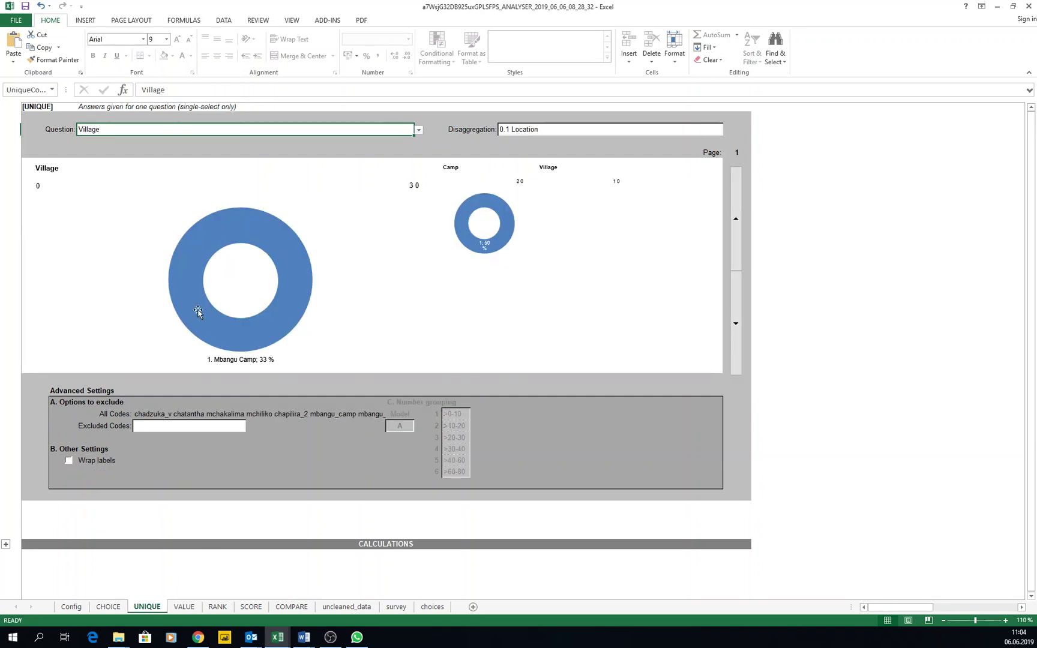
{"action": "left_click", "coordinate": [235, 286]}
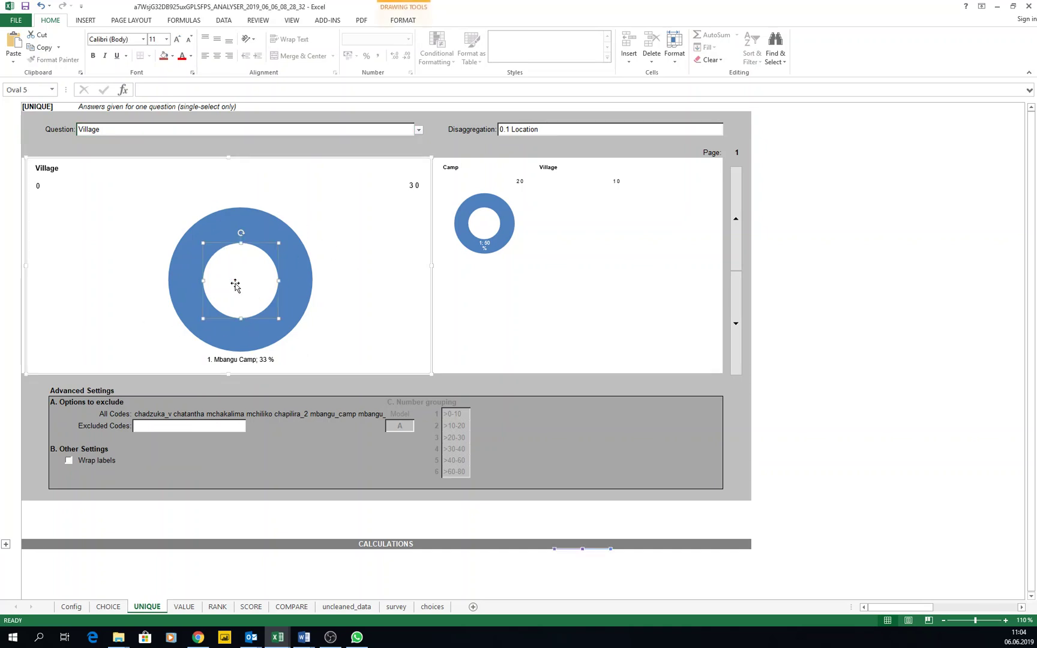
{"action": "key", "text": "Delete"}
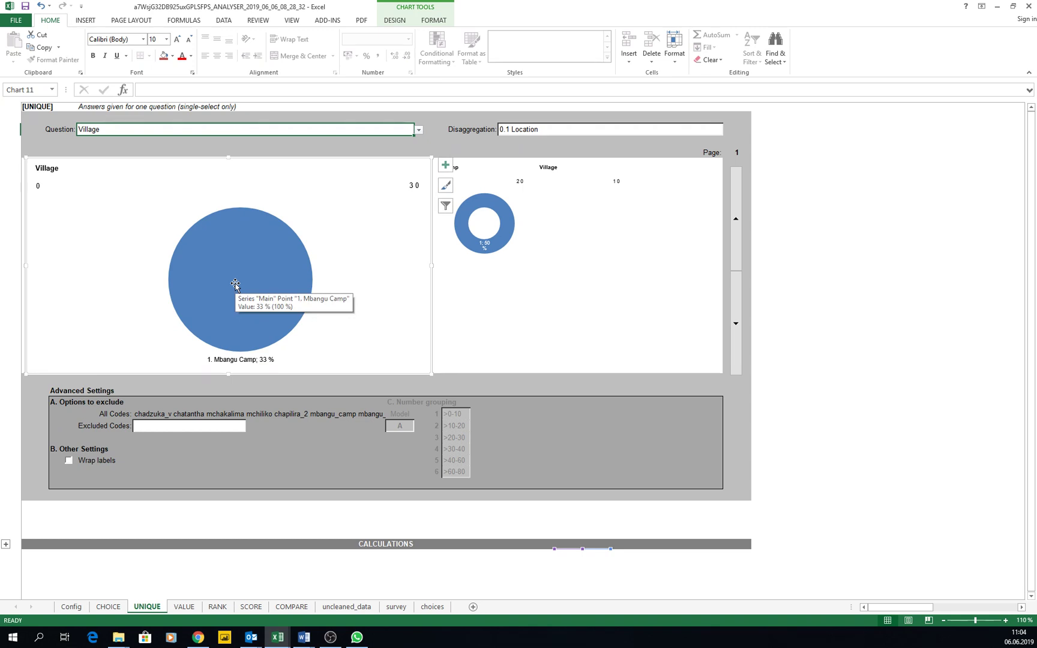
{"action": "key", "text": "ctrl+z"}
Step: On the CHOICE sheet, display the results for the question 2.2.0.c Contamination outside Latrines
{"action": "left_click", "coordinate": [108, 607]}
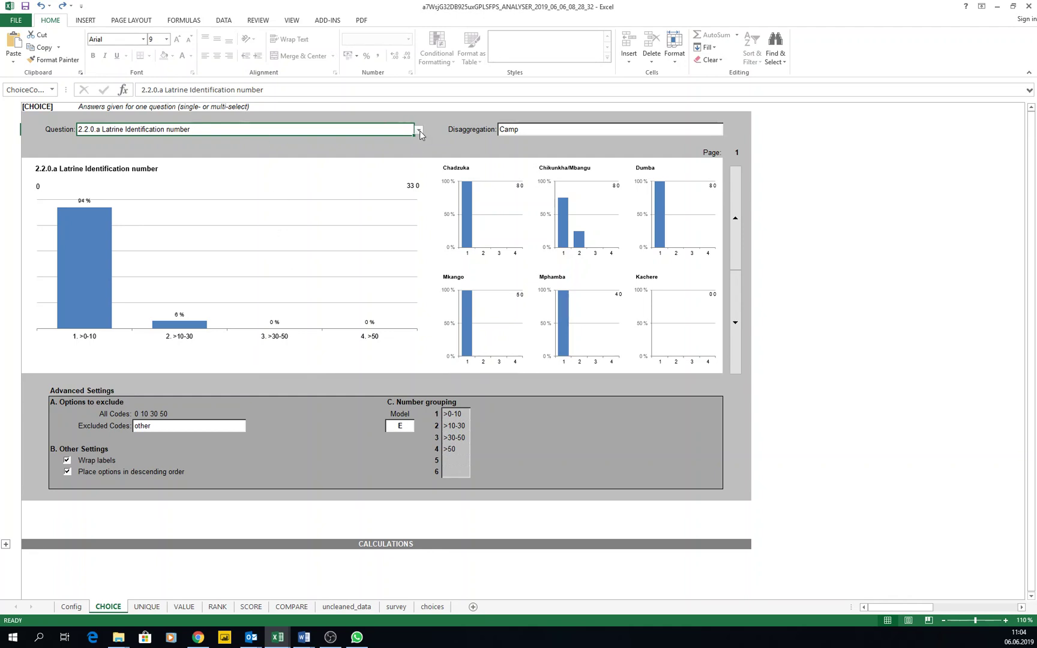
{"action": "left_click", "coordinate": [362, 180]}
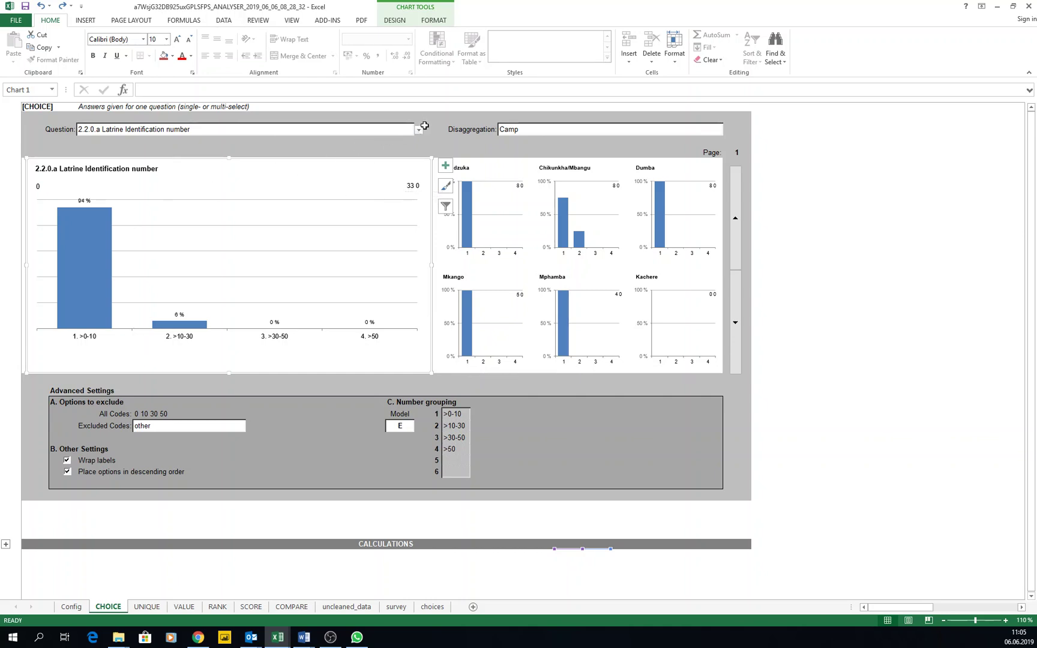
{"action": "left_click", "coordinate": [418, 130]}
{"action": "scroll", "coordinate": [282, 162], "scroll_direction": "up", "scroll_amount": 10}
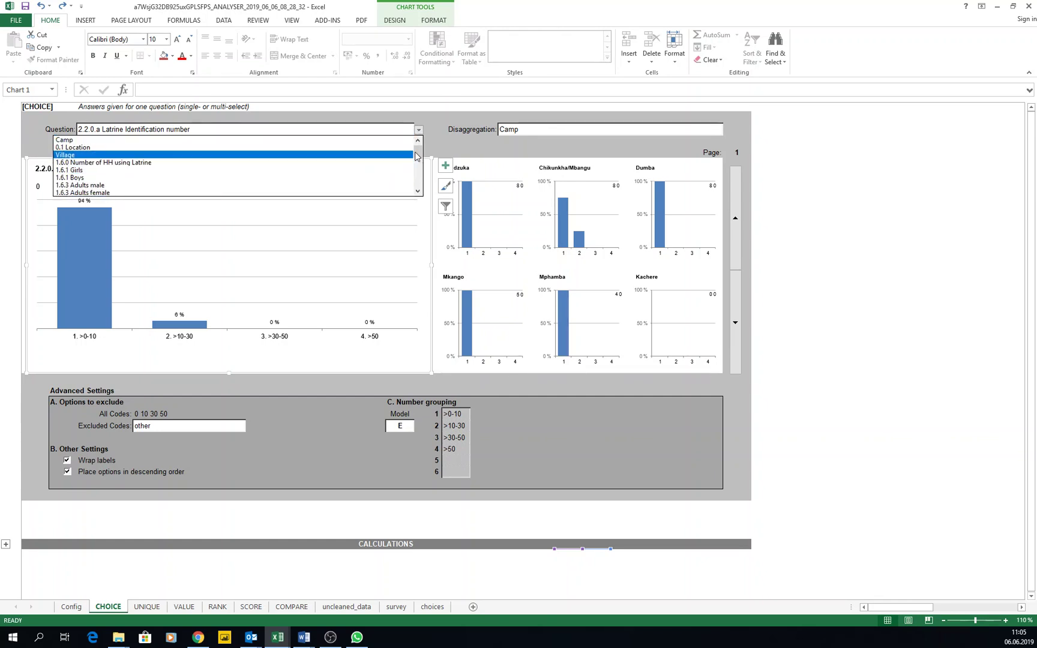
{"action": "left_click_drag", "start_coordinate": [420, 155], "coordinate": [421, 164]}
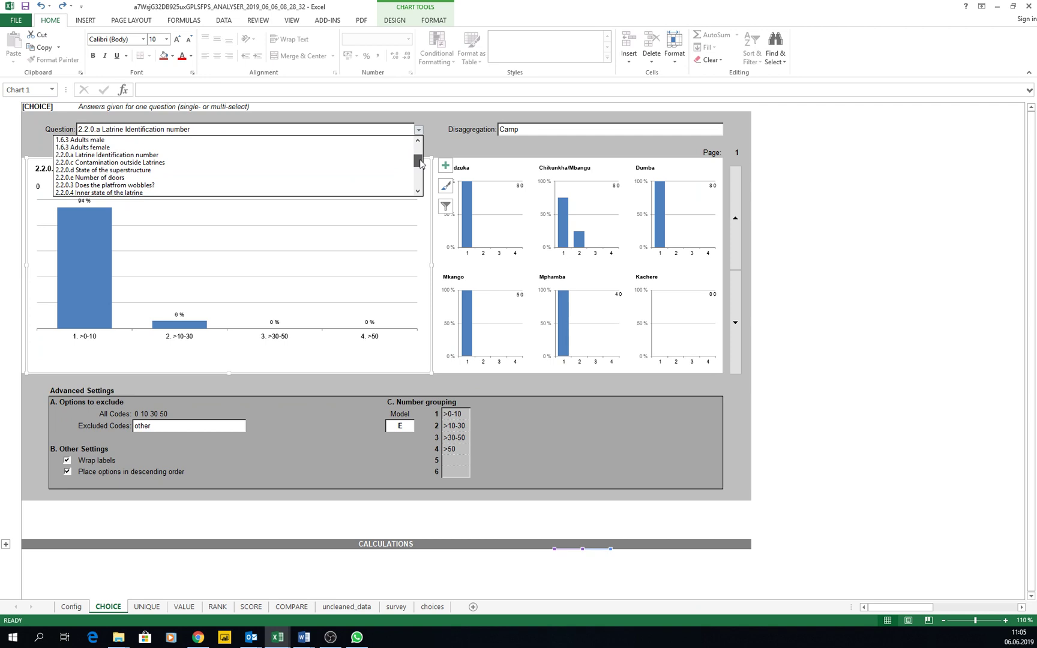
{"action": "left_click", "coordinate": [232, 162]}
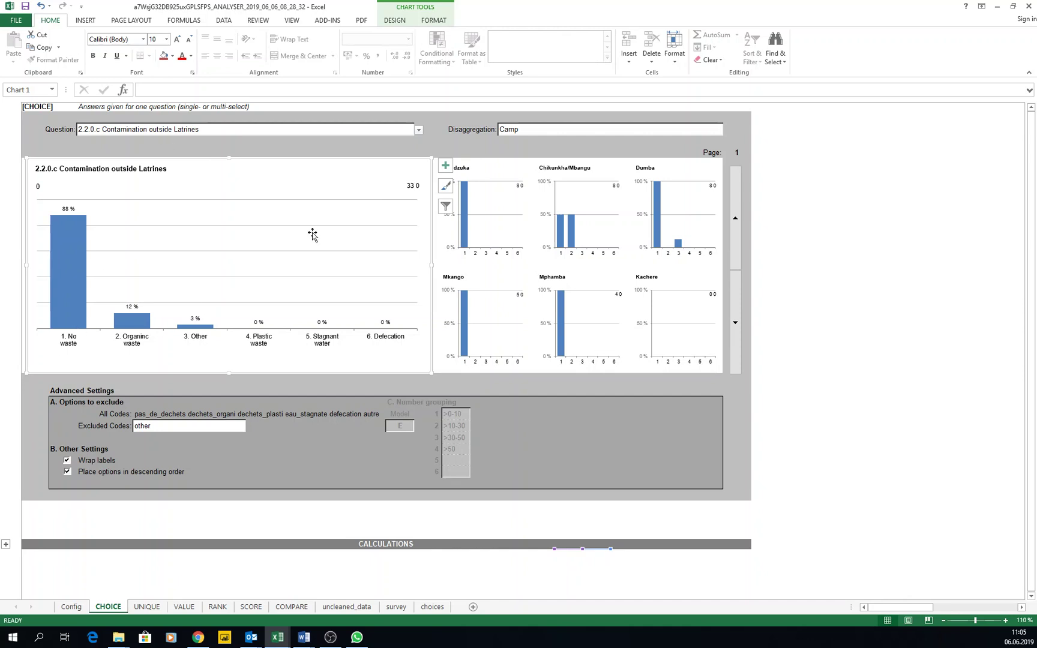
Step: Switch the CHOICE chart to the question 2.2.0.d State of the superstructure
{"action": "left_click", "coordinate": [418, 130]}
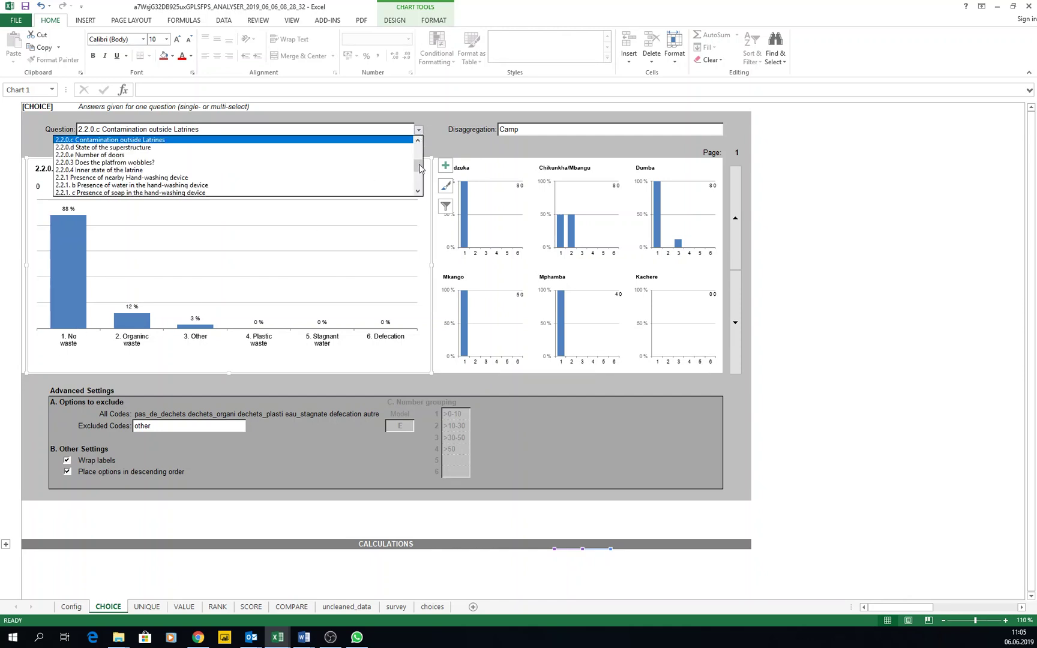
{"action": "left_click_drag", "start_coordinate": [420, 168], "coordinate": [419, 147]}
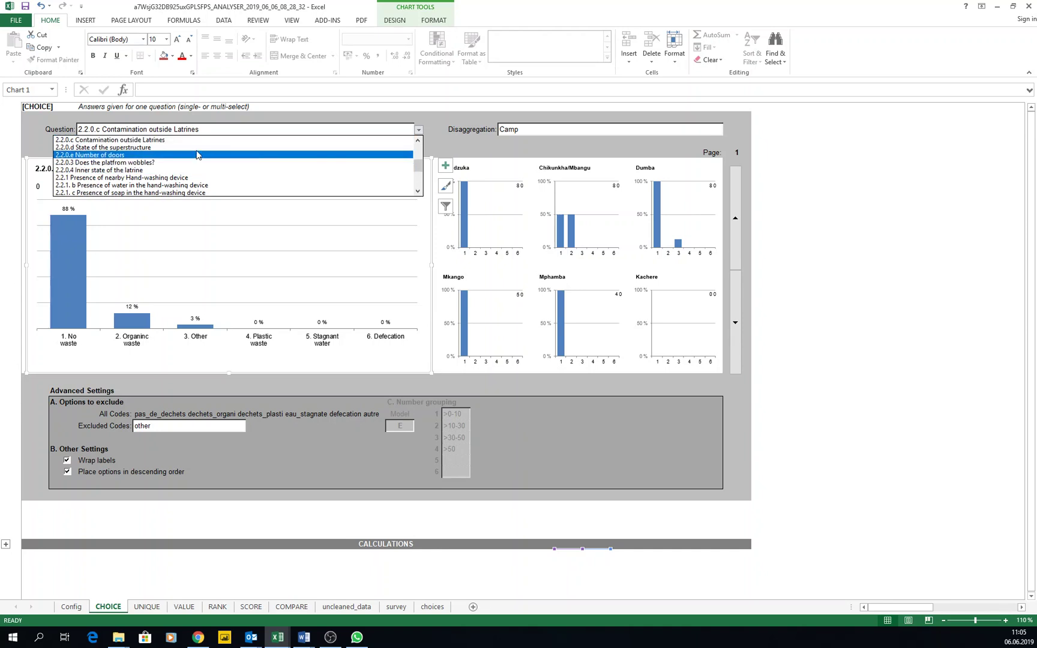
{"action": "left_click", "coordinate": [153, 152]}
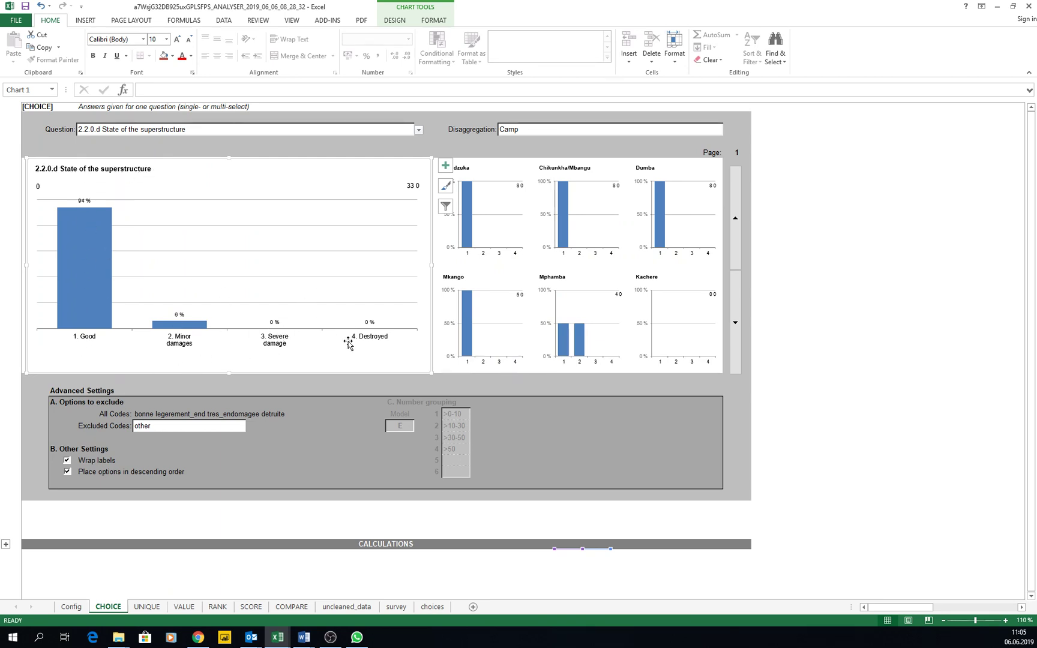
Step: Examine the Camp disaggregation of the superstructure question, especially the bars in the Mphamba chart
{"action": "left_click", "coordinate": [474, 128]}
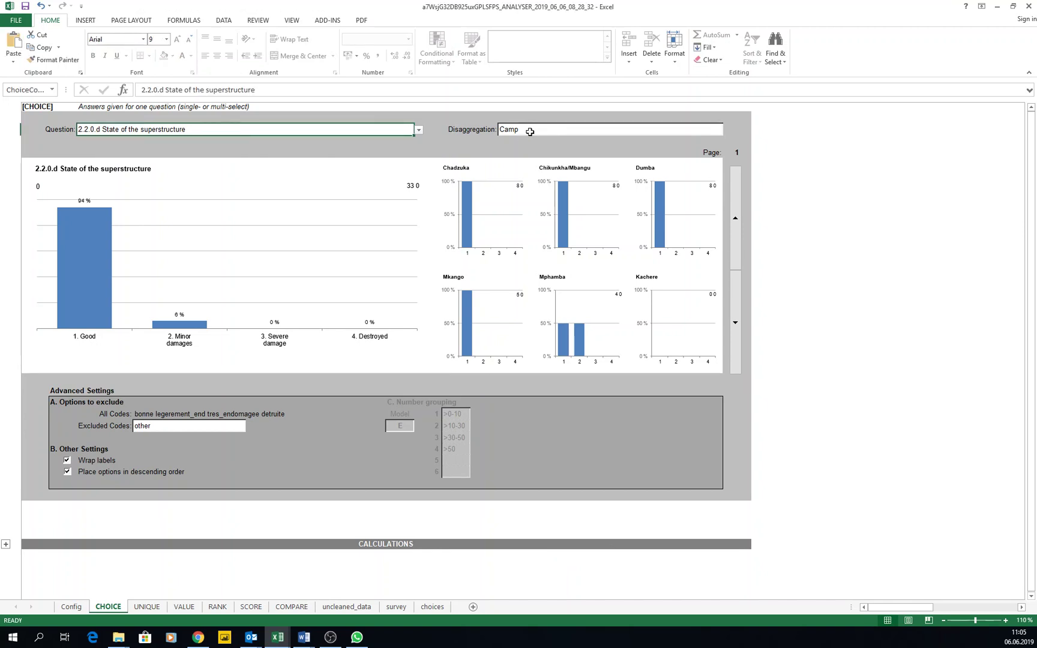
{"action": "left_click", "coordinate": [530, 131]}
{"action": "left_click", "coordinate": [727, 132]}
{"action": "left_click", "coordinate": [651, 133]}
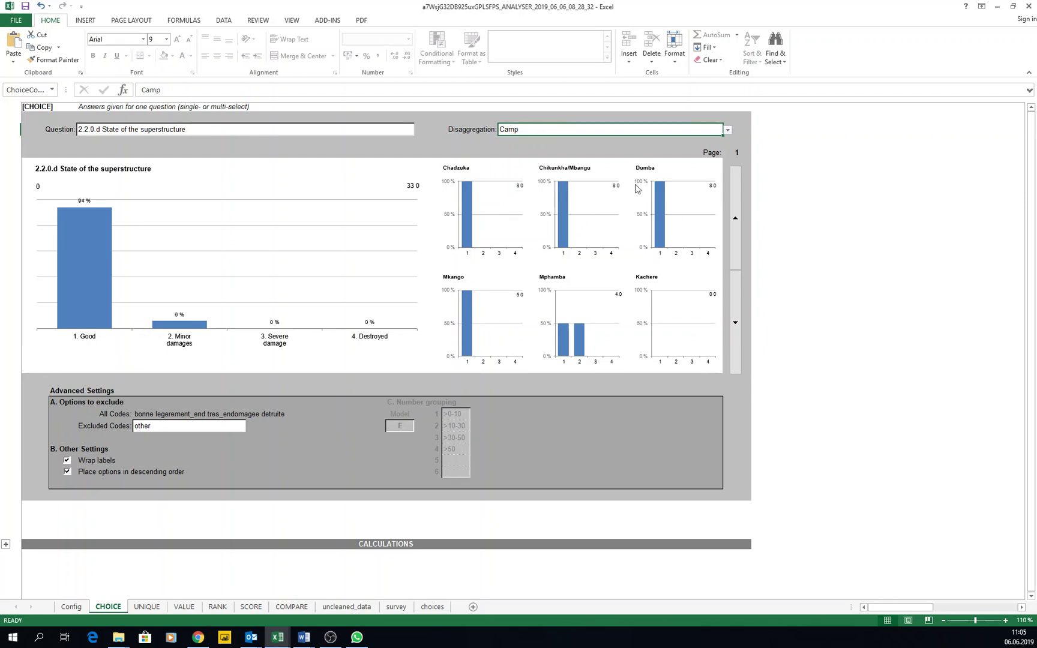
{"action": "left_click", "coordinate": [546, 287]}
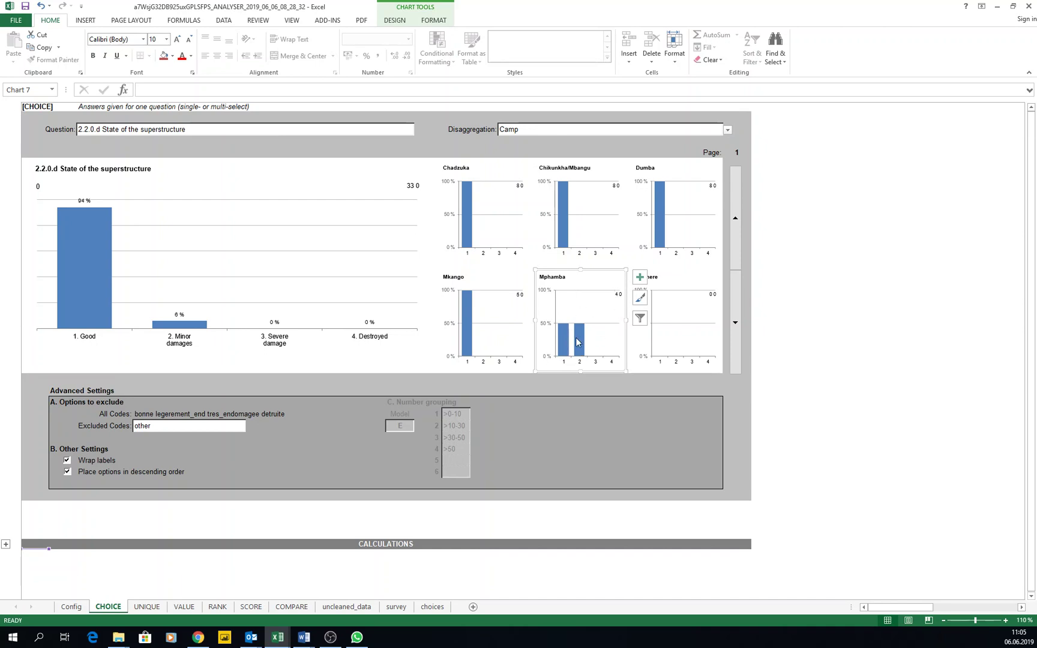
{"action": "mouse_move", "coordinate": [566, 343]}
{"action": "left_click", "coordinate": [571, 339]}
{"action": "mouse_move", "coordinate": [60, 303]}
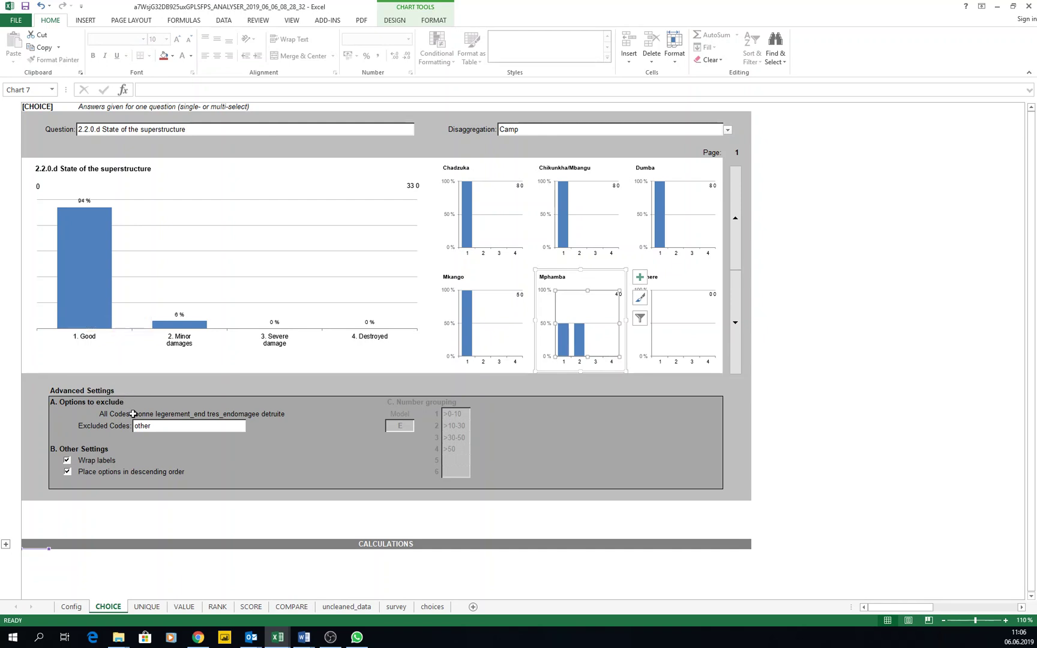
Step: Clear the Excluded Codes entry in the Advanced Settings of the CHOICE sheet
{"action": "left_click", "coordinate": [156, 427]}
{"action": "double_click", "coordinate": [156, 427]}
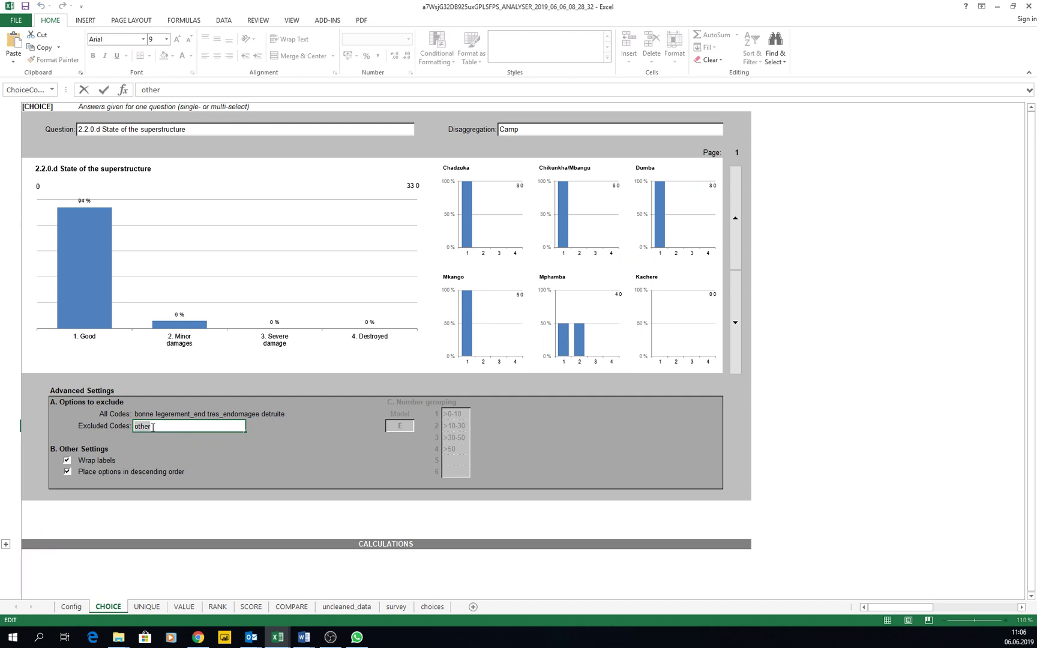
{"action": "key", "text": "BackSpace"}
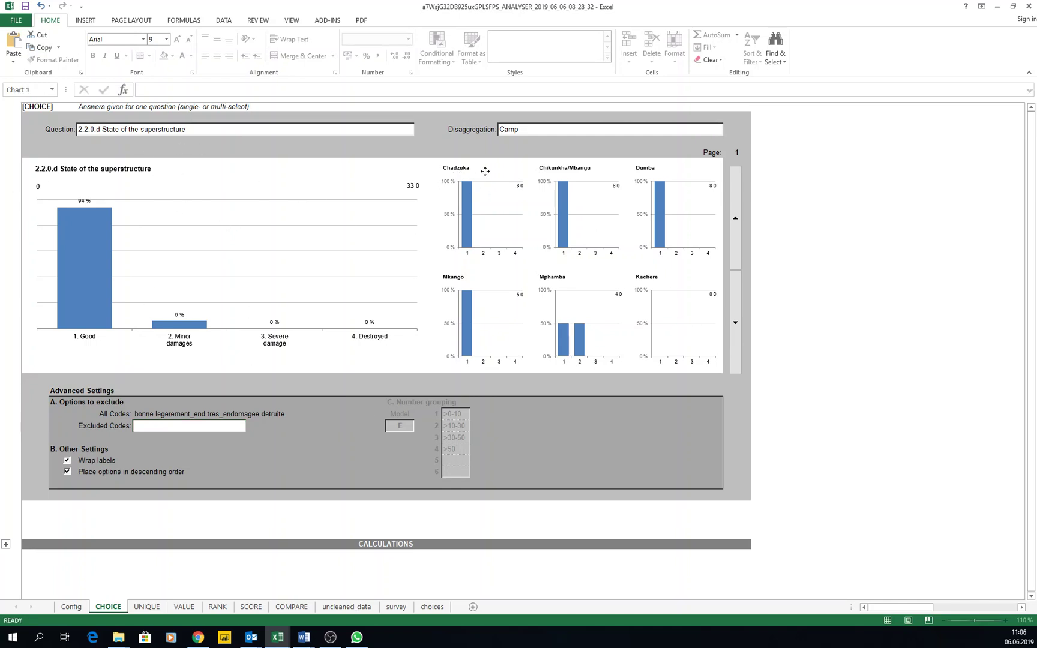
{"action": "left_click", "coordinate": [500, 287]}
{"action": "key", "text": "ctrl+z"}
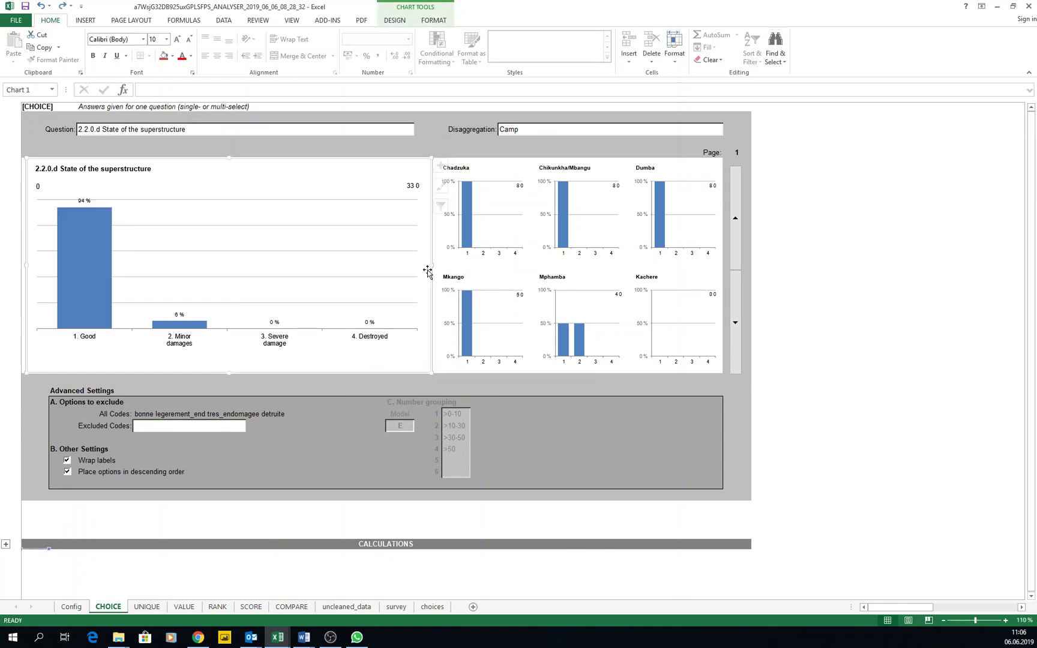
Step: Examine the available questions and the percentage labels of the main State of the superstructure chart
{"action": "left_click", "coordinate": [401, 135]}
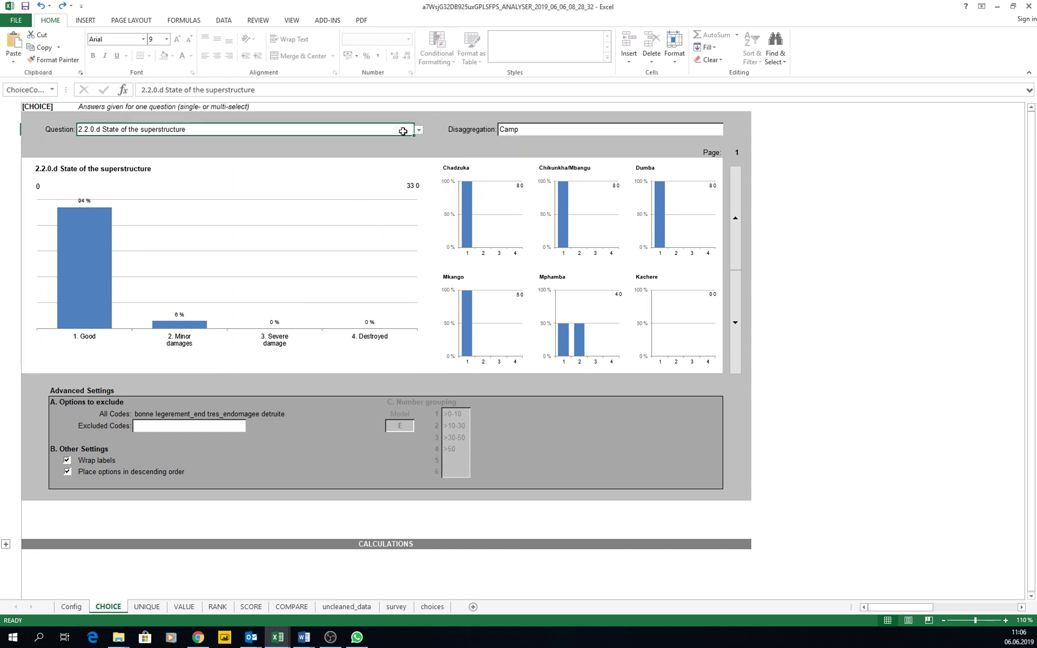
{"action": "left_click", "coordinate": [418, 130]}
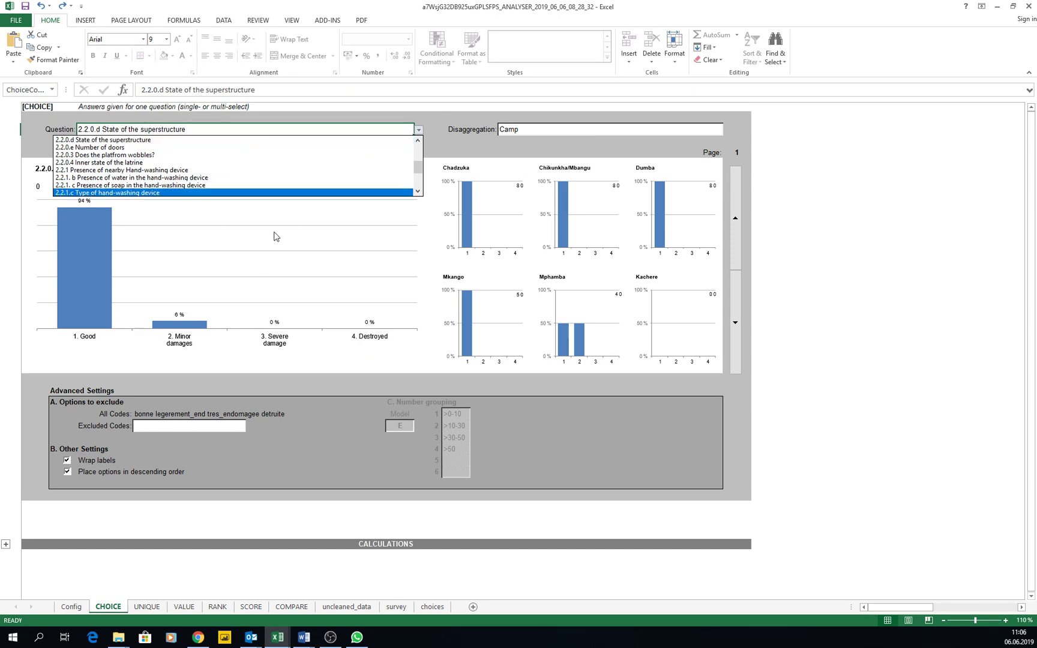
{"action": "left_click", "coordinate": [168, 364]}
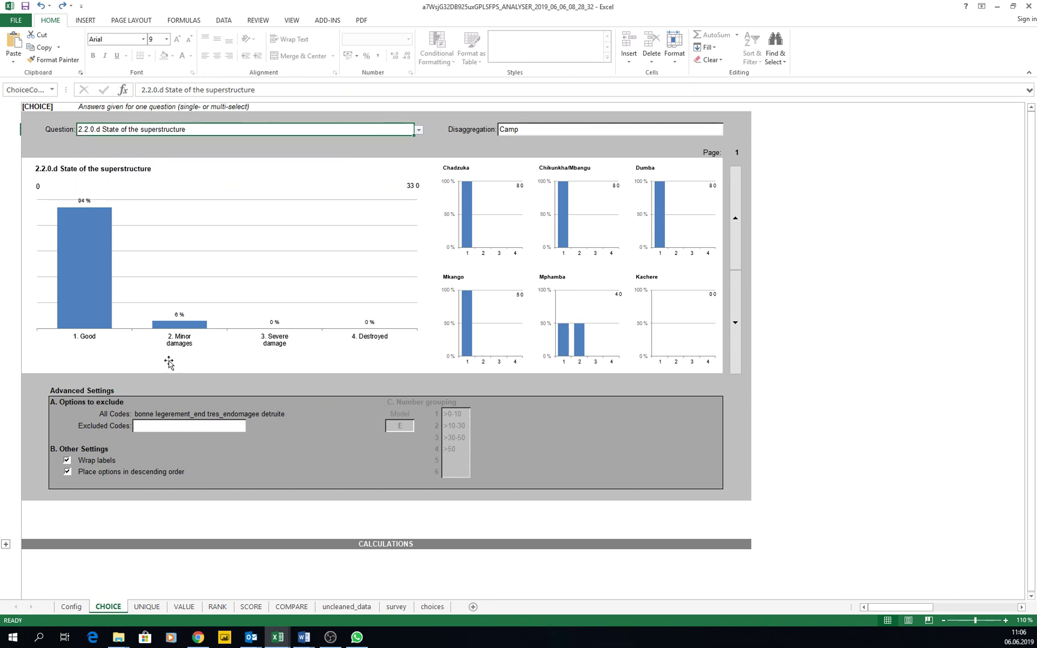
{"action": "left_click", "coordinate": [81, 201]}
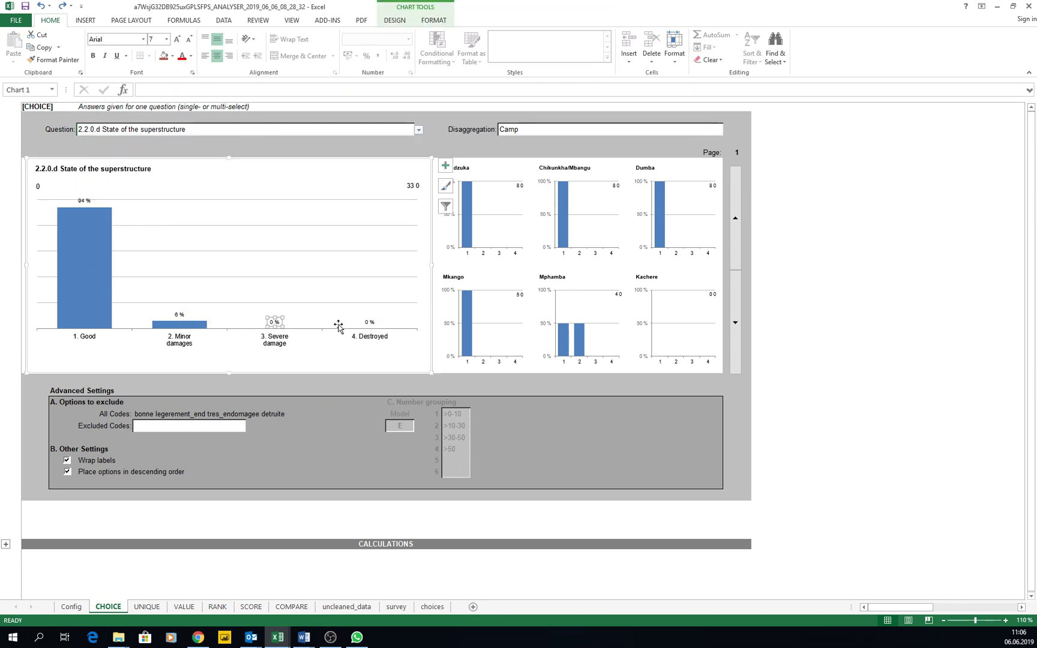
{"action": "left_click", "coordinate": [356, 324]}
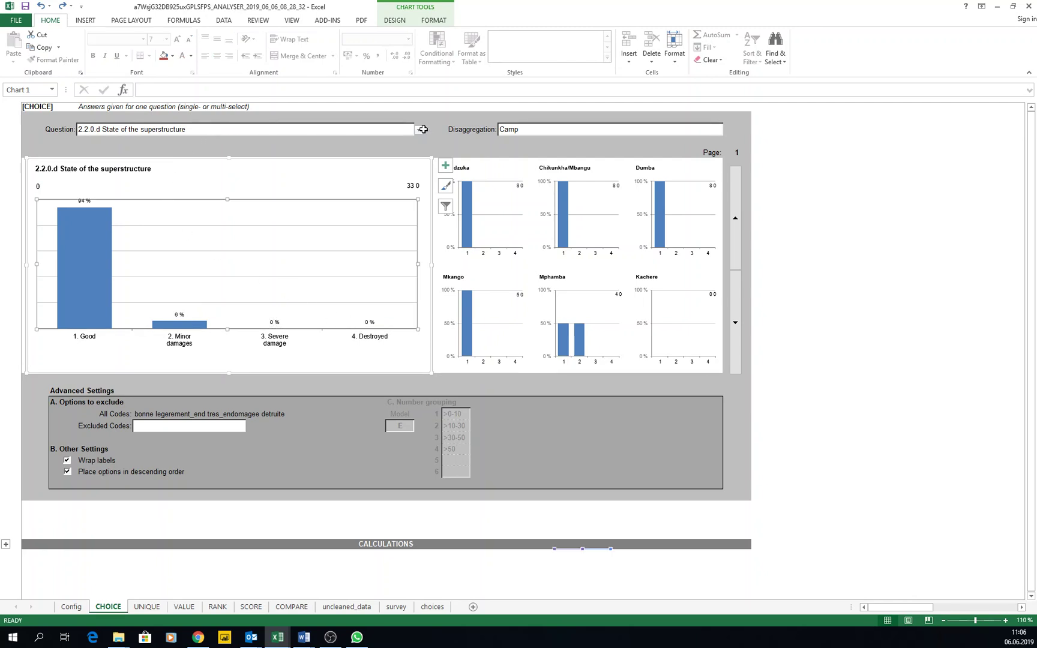
{"action": "left_click", "coordinate": [419, 130]}
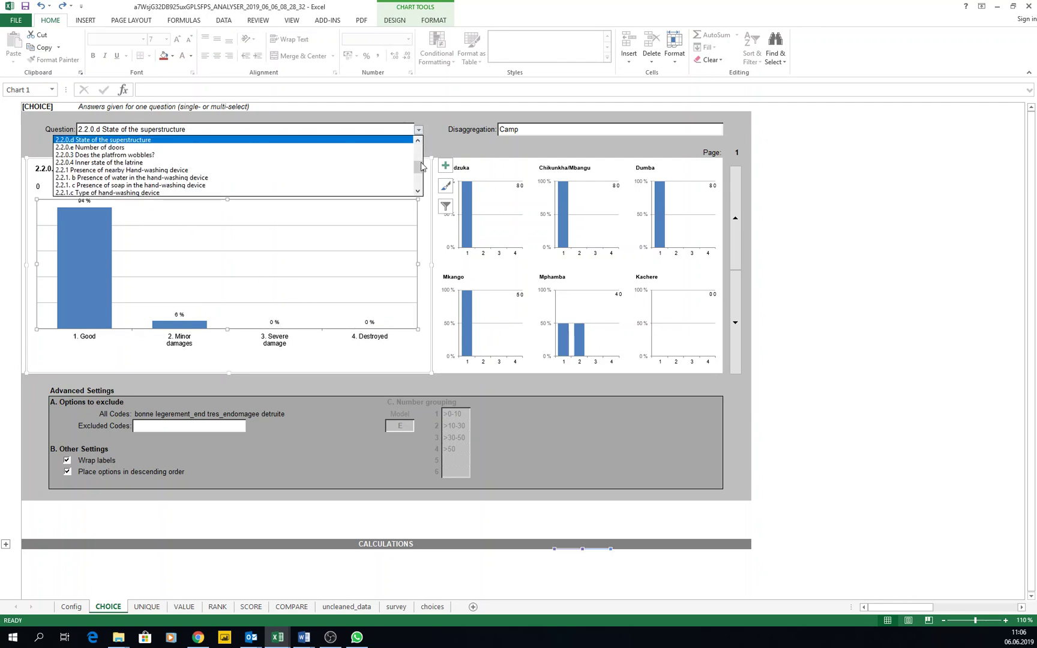
{"action": "mouse_move", "coordinate": [418, 167]}
{"action": "left_mouse_down"}
{"action": "mouse_move", "coordinate": [418, 185]}
{"action": "mouse_move", "coordinate": [419, 154]}
{"action": "left_mouse_up"}
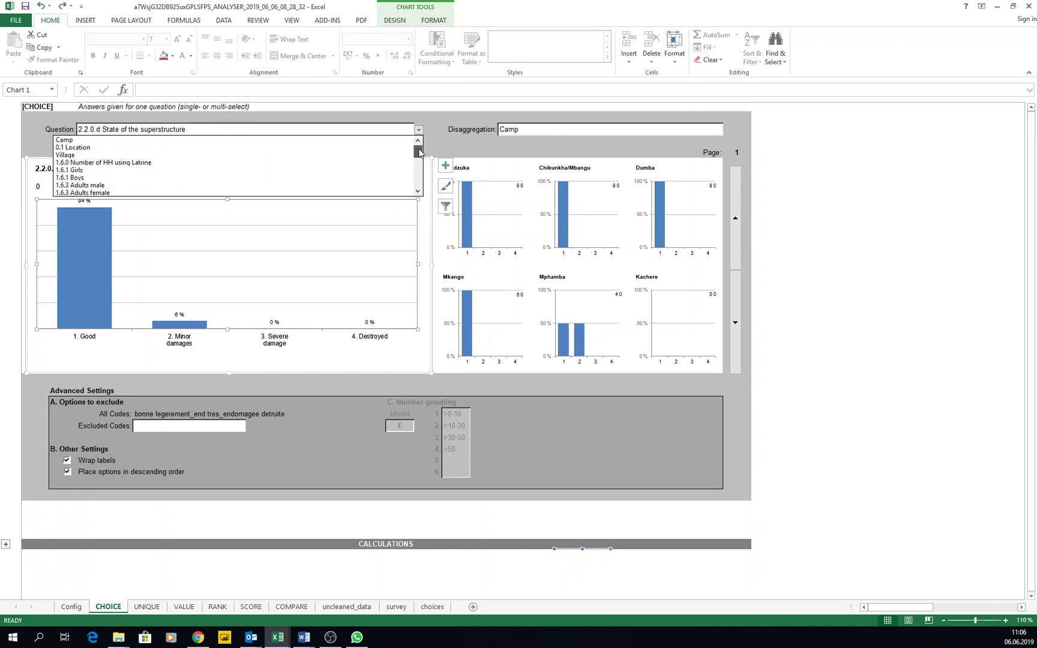
{"action": "left_click", "coordinate": [275, 129]}
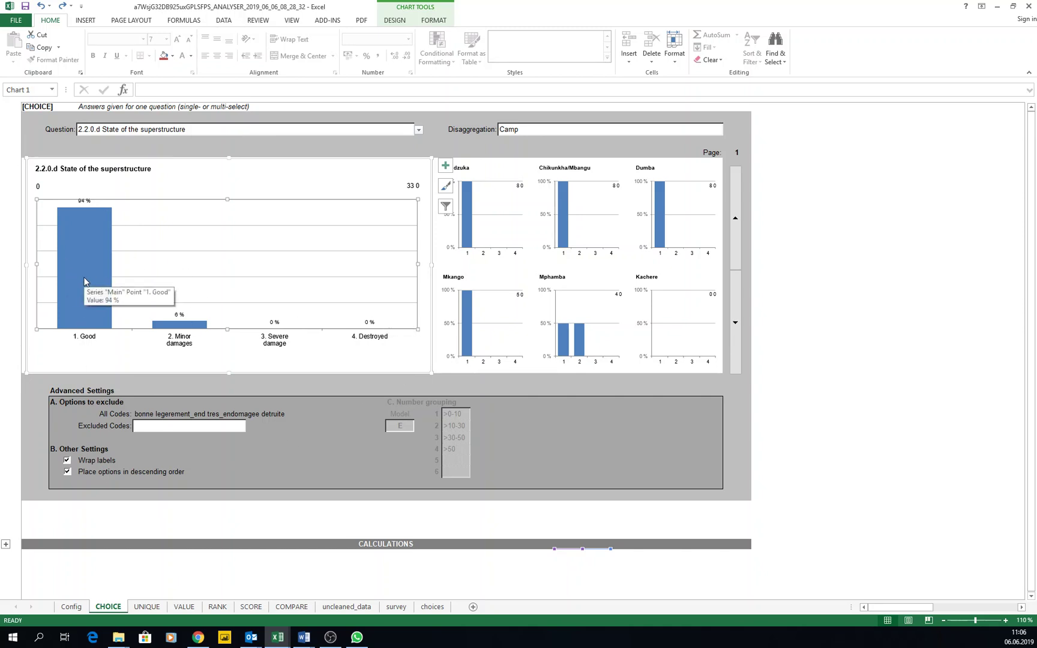
Step: Display the results for the question 1.6.3 Adults male and nudge the main chart's response-count text box slightly left
{"action": "left_click", "coordinate": [419, 130]}
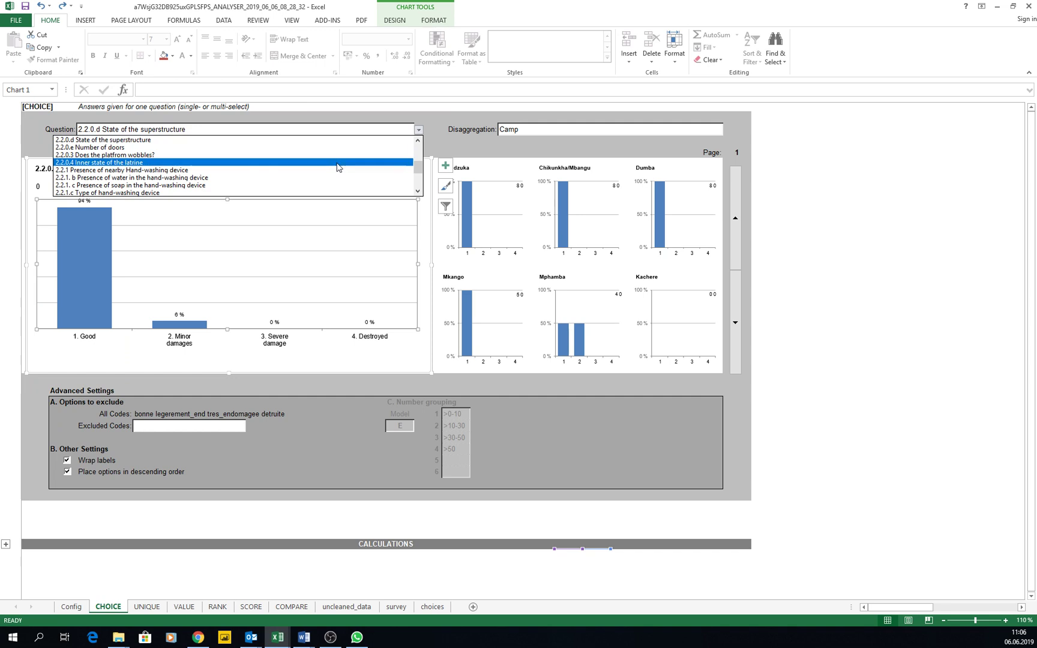
{"action": "left_click_drag", "start_coordinate": [419, 170], "coordinate": [419, 151]}
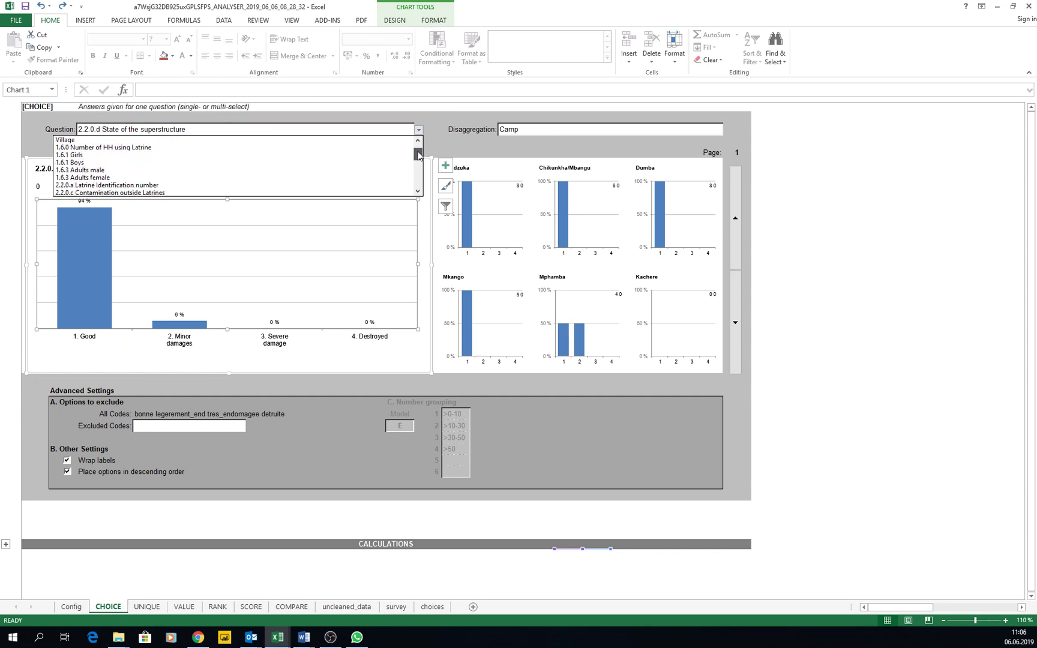
{"action": "left_click", "coordinate": [99, 170]}
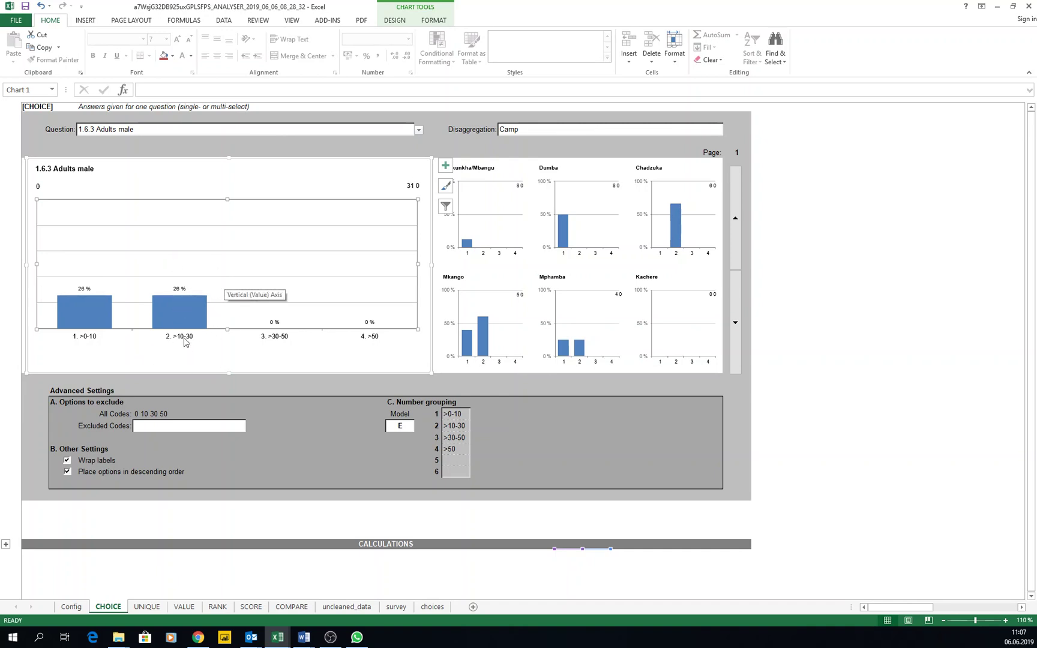
{"action": "left_click", "coordinate": [410, 183]}
{"action": "left_click_drag", "start_coordinate": [411, 183], "coordinate": [408, 186]}
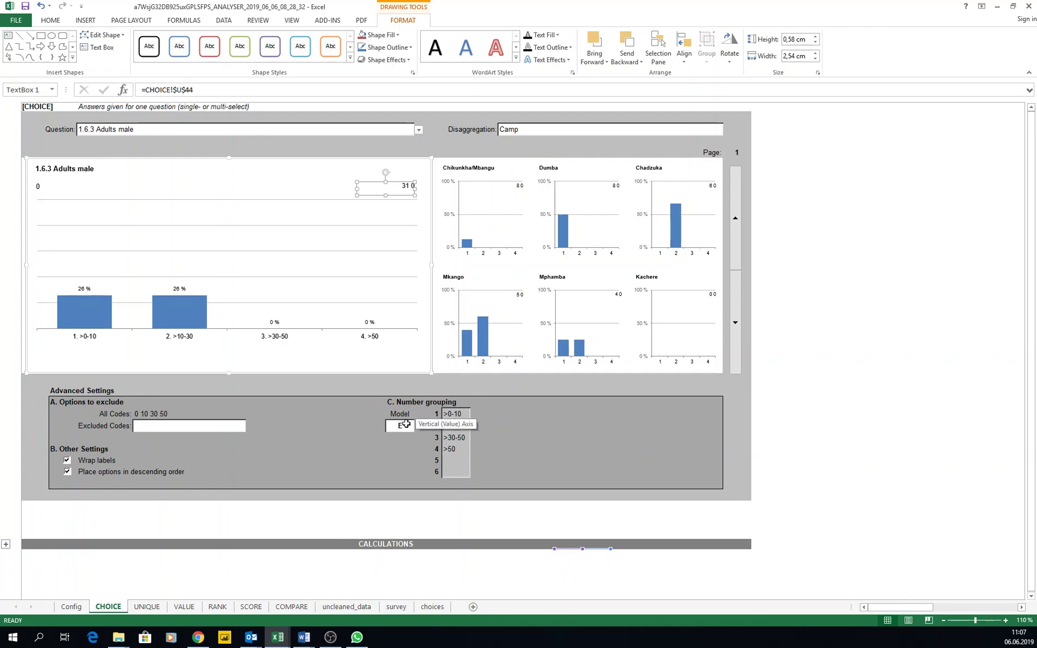
Step: Set the number grouping model to A and check the grouping thresholds on the Config sheet before returning to CHOICE
{"action": "left_click", "coordinate": [405, 424]}
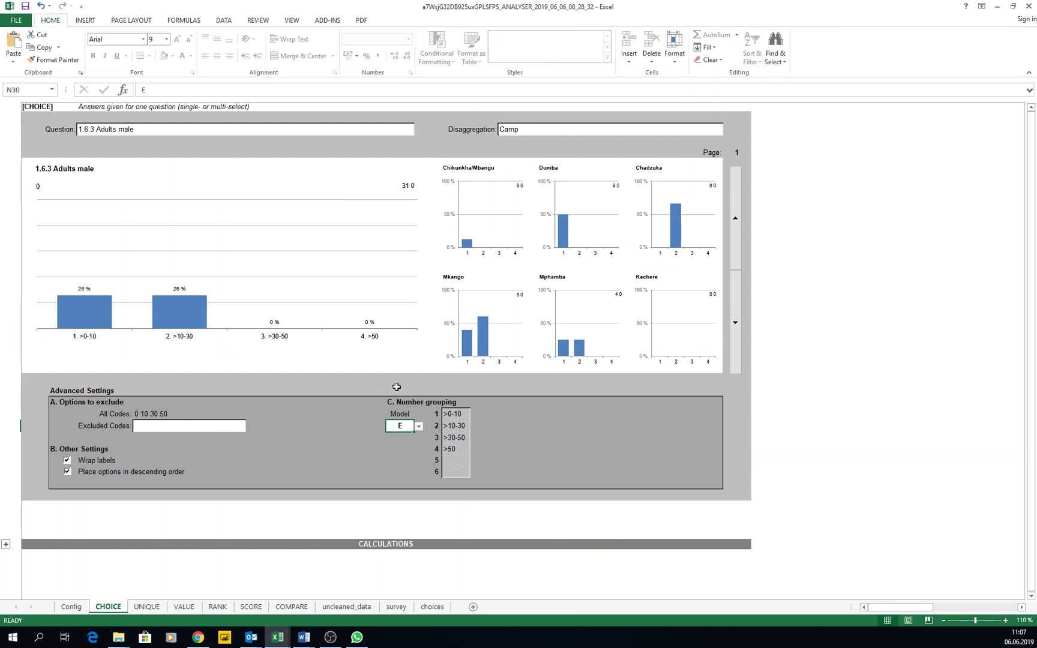
{"action": "left_click", "coordinate": [417, 424]}
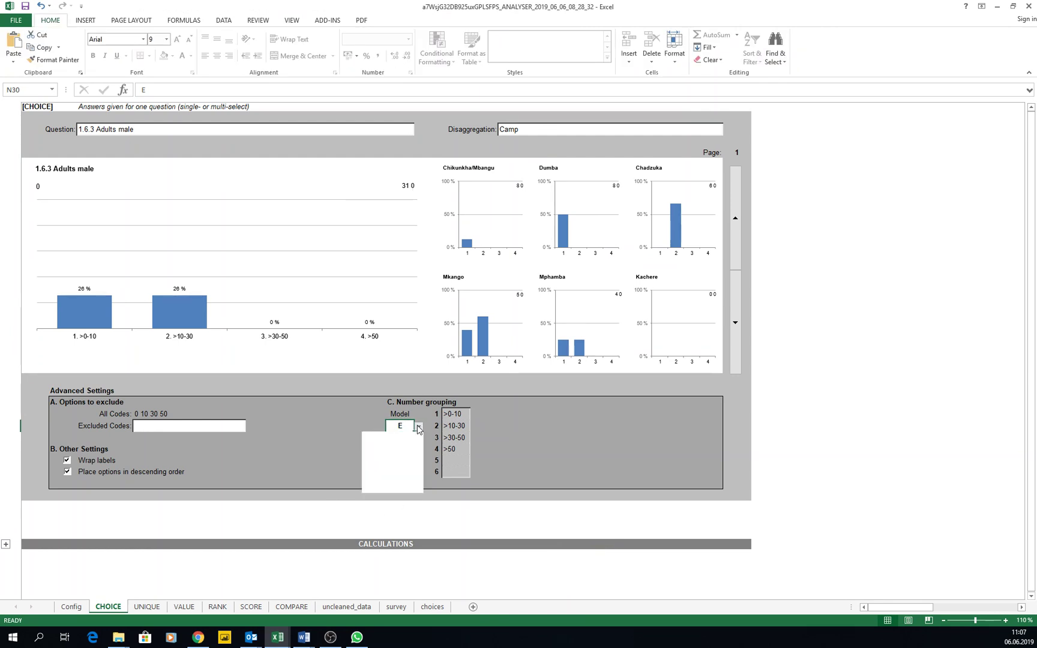
{"action": "left_click", "coordinate": [386, 437]}
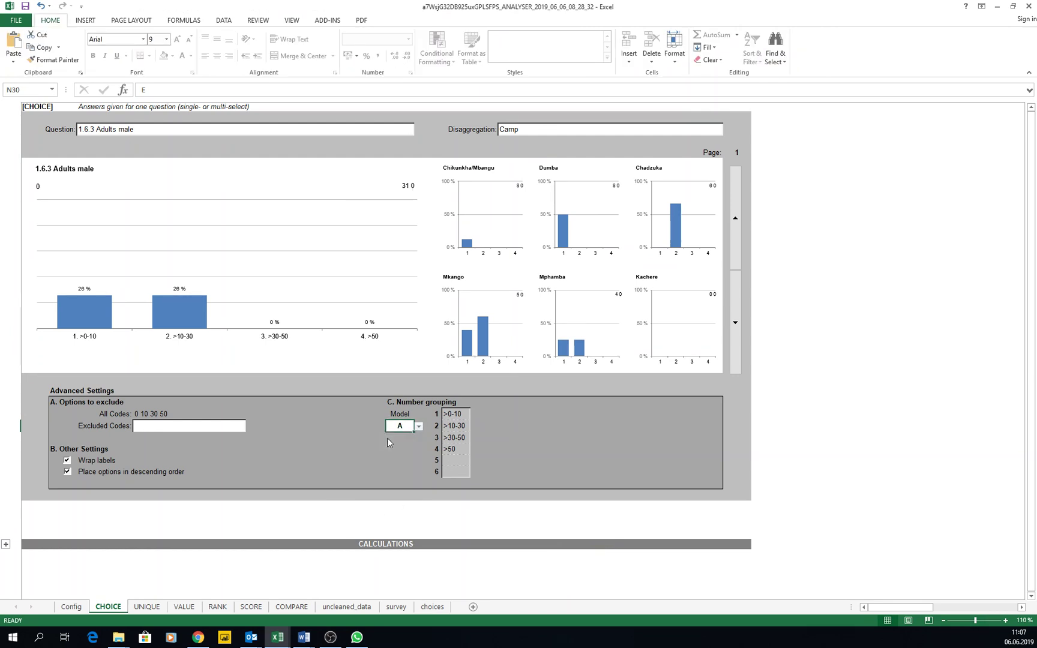
{"action": "left_click", "coordinate": [71, 607]}
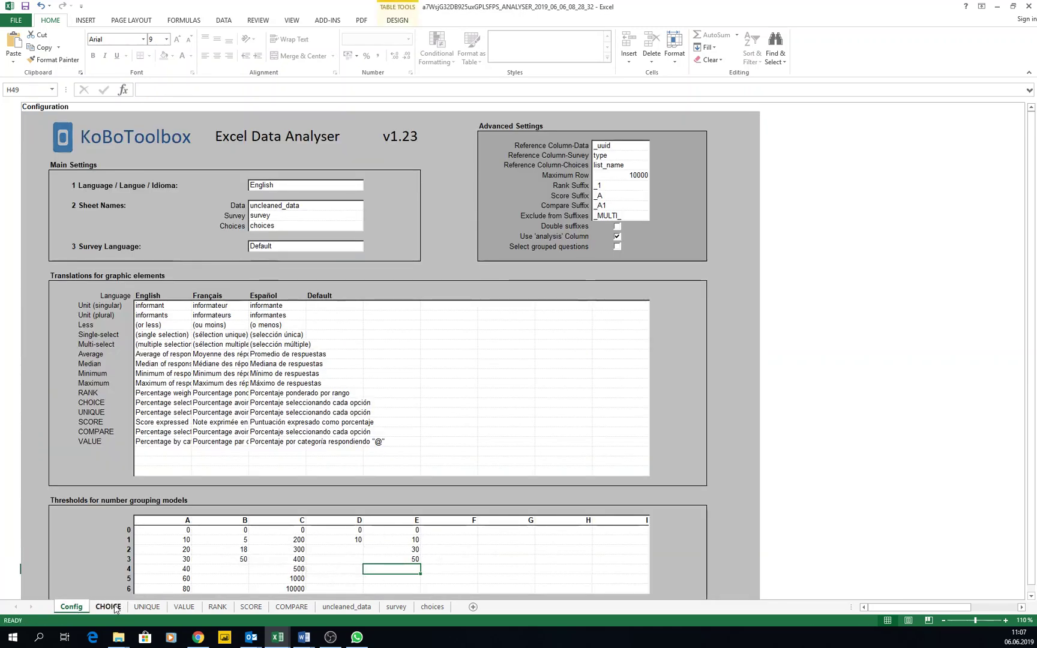
{"action": "left_click", "coordinate": [109, 606]}
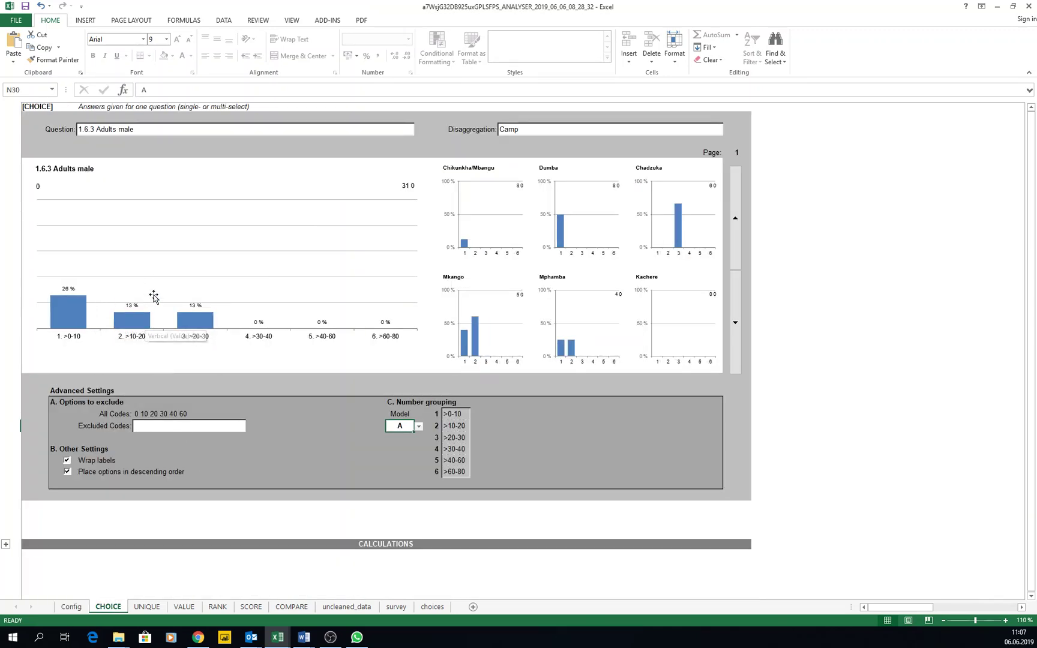
Step: Try number grouping model B for 1.6.3 Adults male on the CHOICE sheet before setting the model to D
{"action": "left_click", "coordinate": [421, 429]}
{"action": "left_click", "coordinate": [394, 443]}
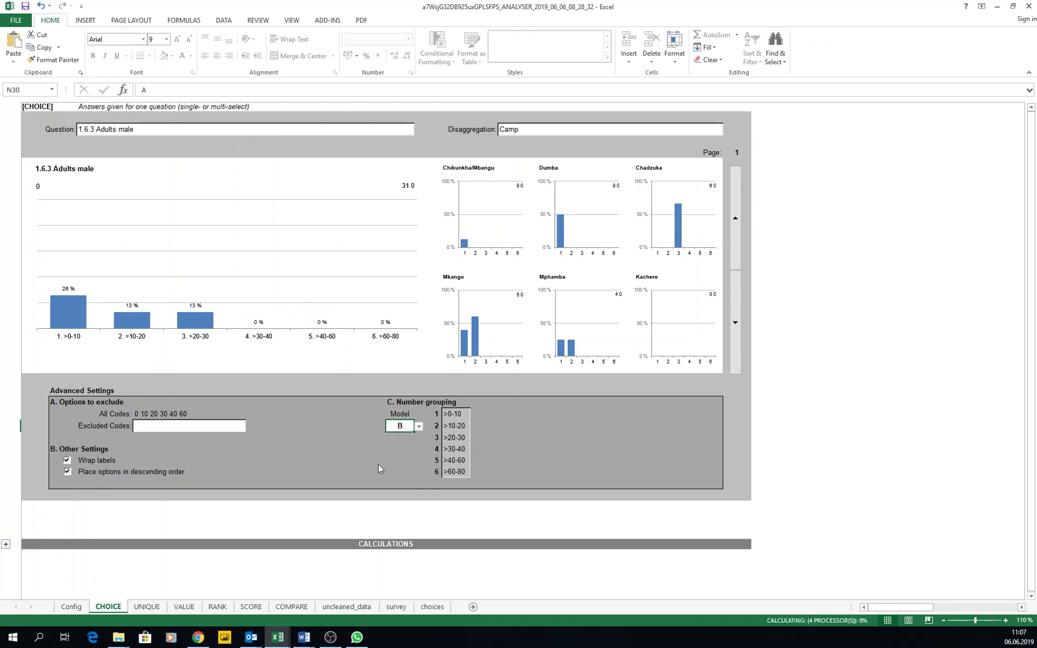
{"action": "left_click", "coordinate": [419, 426]}
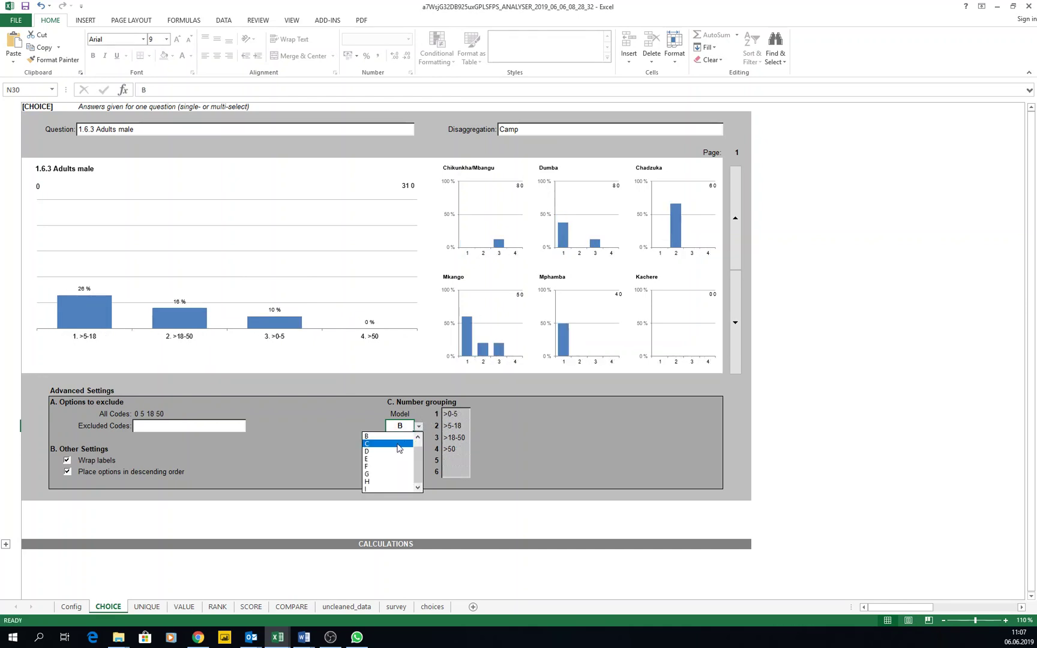
{"action": "left_click", "coordinate": [391, 451]}
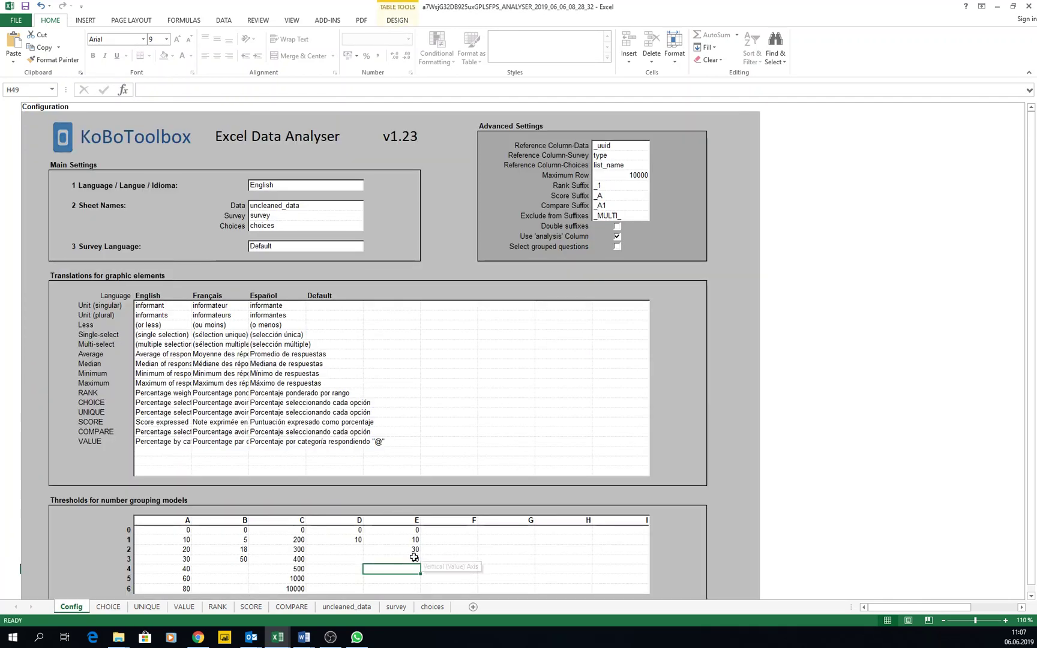
Step: Check the unused threshold columns F to I on the Config sheet and inspect the per-camp charts on the CHOICE sheet
{"action": "left_click_drag", "start_coordinate": [450, 530], "coordinate": [623, 588]}
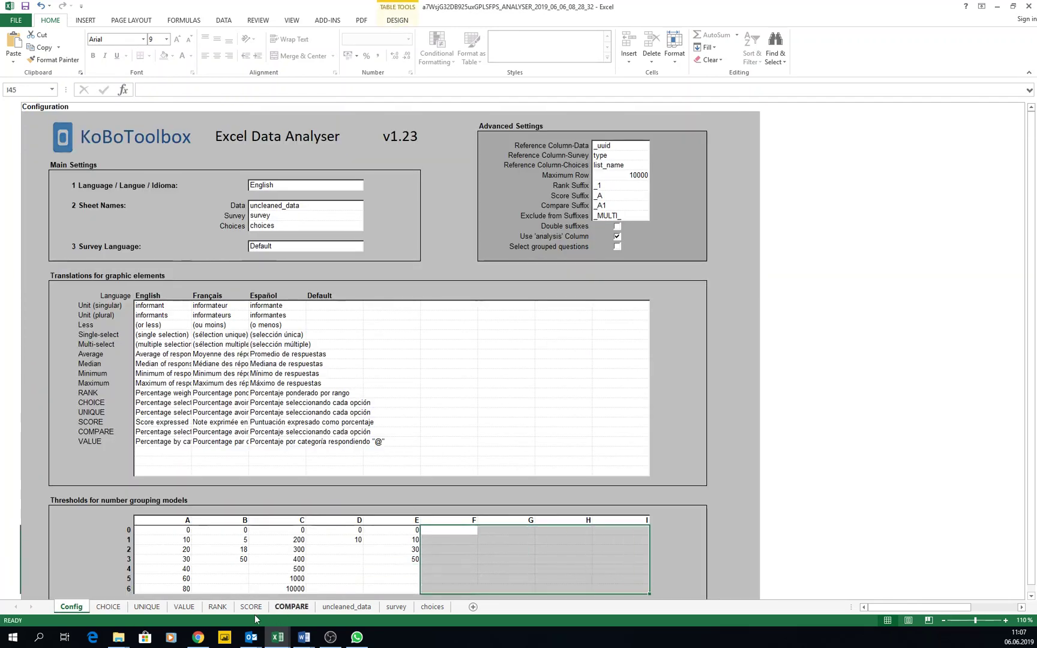
{"action": "left_click", "coordinate": [108, 607]}
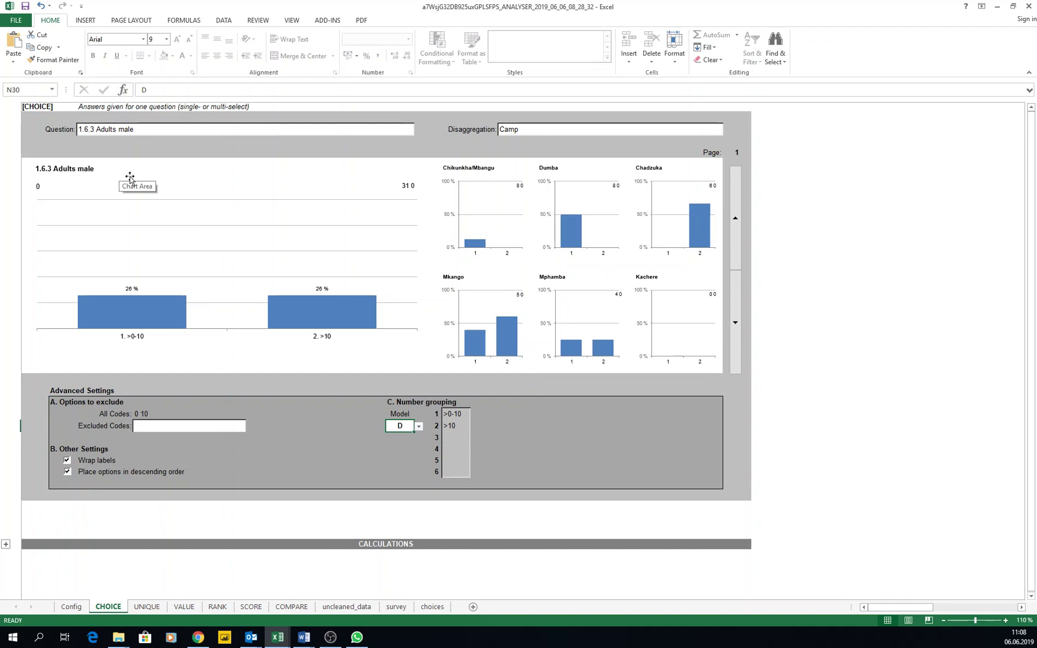
{"action": "left_click", "coordinate": [333, 174]}
{"action": "left_click", "coordinate": [508, 178]}
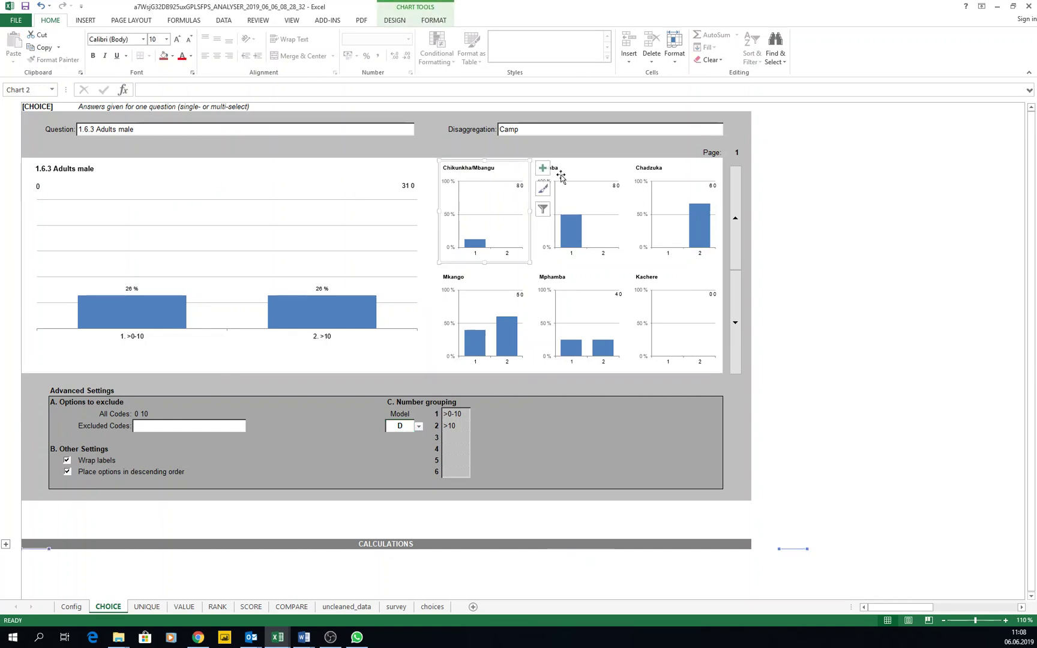
{"action": "left_click", "coordinate": [561, 175]}
{"action": "key", "text": "Tab"}
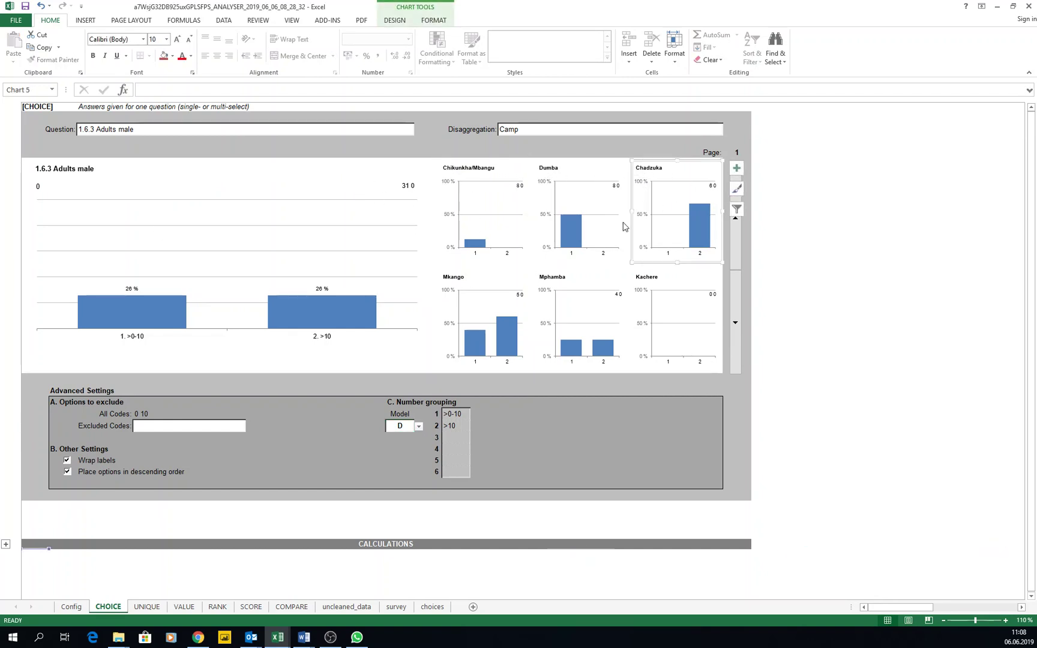
Step: On the UNIQUE sheet, display the results for 1.6.1 Boys followed by 2.2.0.3 Does the platfrom wobbles?
{"action": "left_click", "coordinate": [145, 605]}
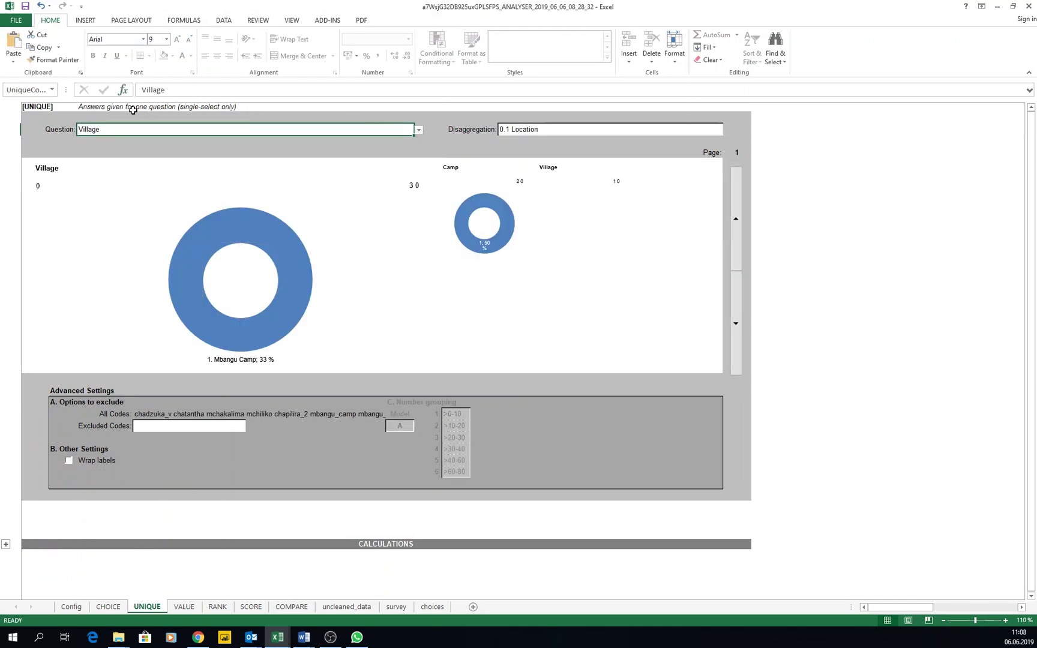
{"action": "left_click", "coordinate": [418, 131]}
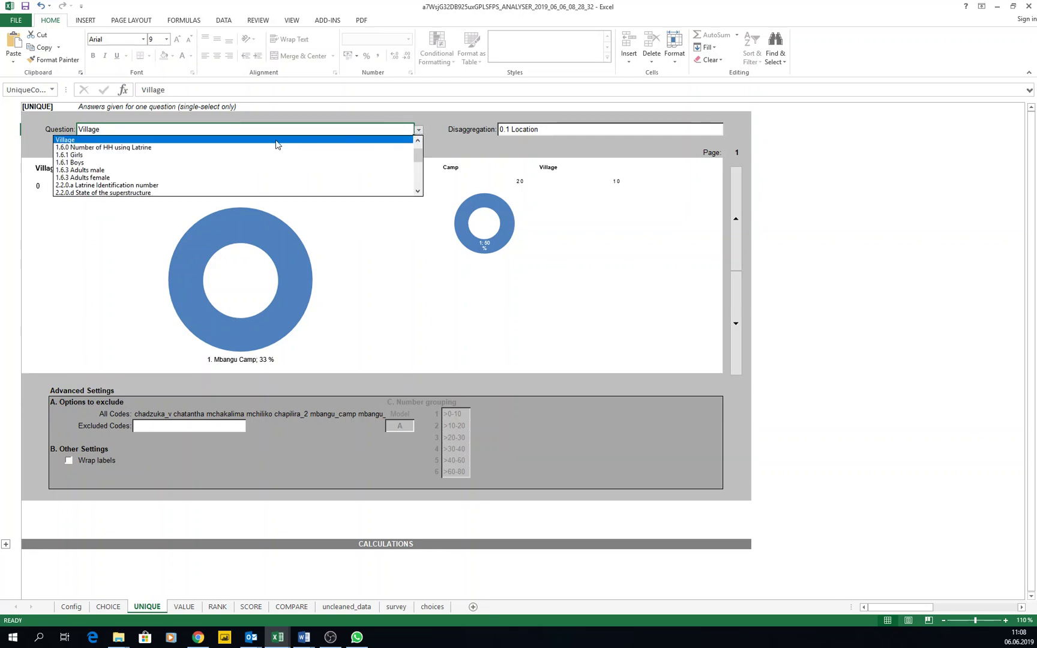
{"action": "left_click", "coordinate": [167, 163]}
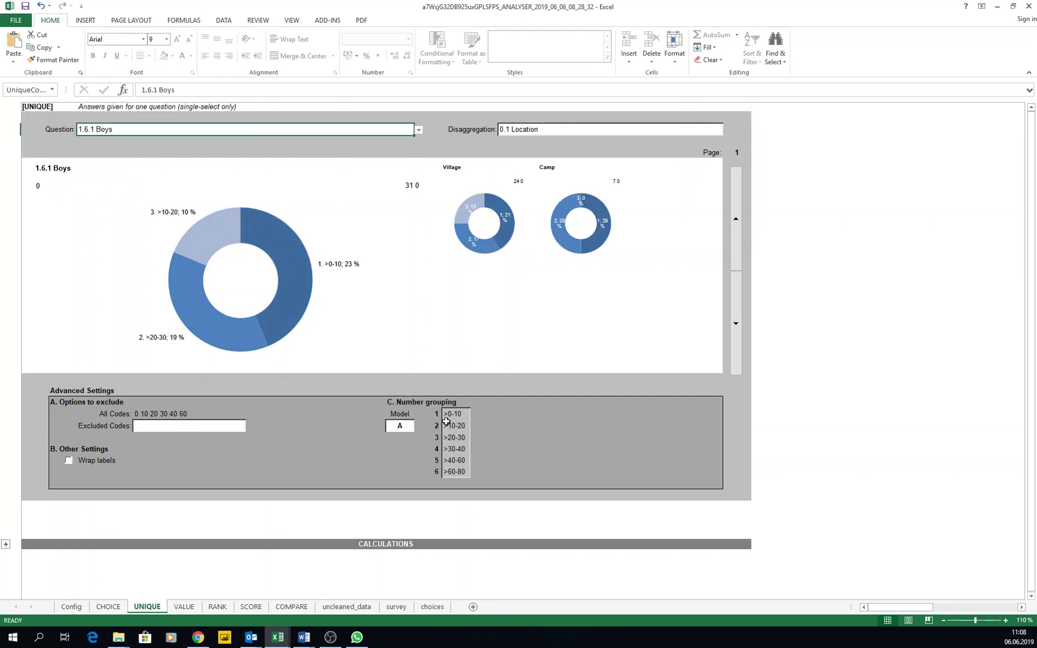
{"action": "left_click", "coordinate": [419, 130]}
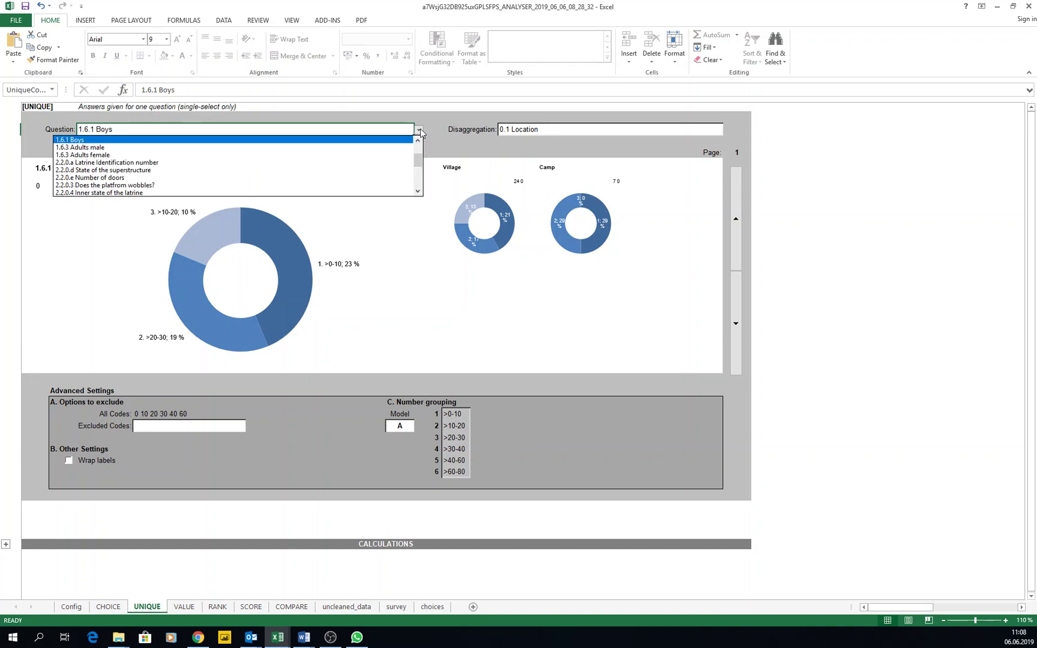
{"action": "left_click", "coordinate": [267, 185]}
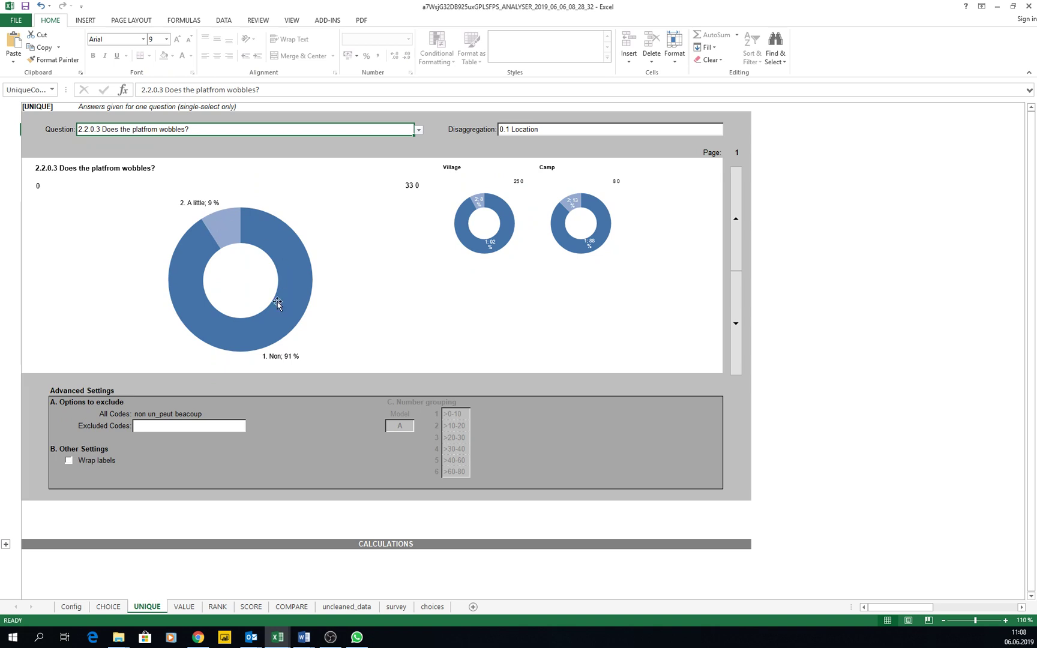
Step: Disaggregate the UNIQUE results by 2.2.0.c Contamination outside Latrines and inspect the No waste and Organinc waste charts
{"action": "left_click", "coordinate": [567, 129]}
{"action": "left_click", "coordinate": [728, 129]}
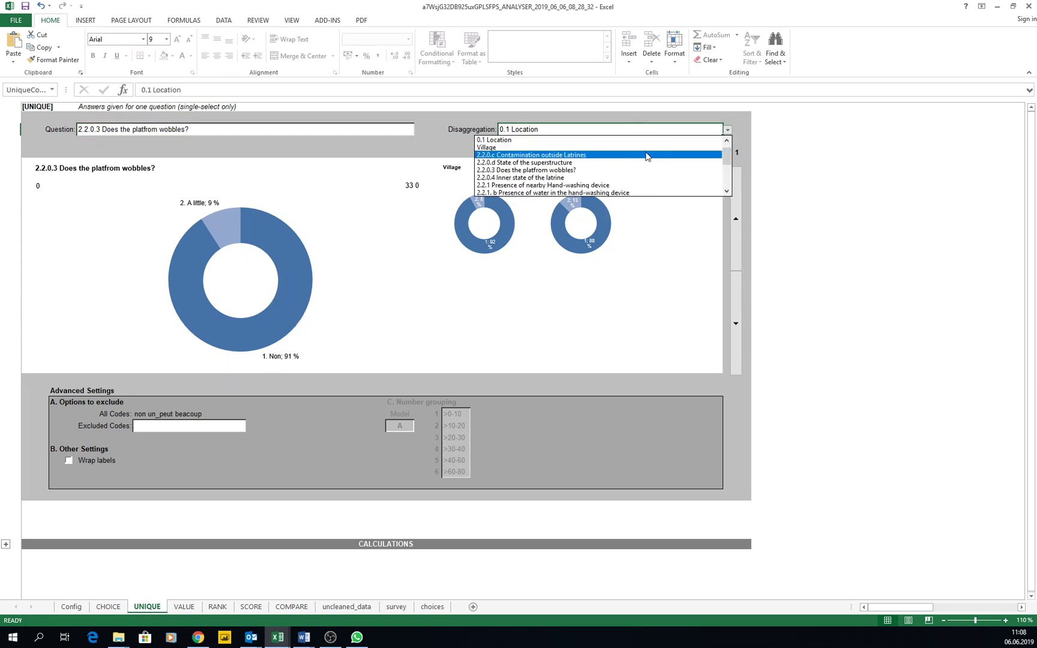
{"action": "left_click", "coordinate": [613, 155]}
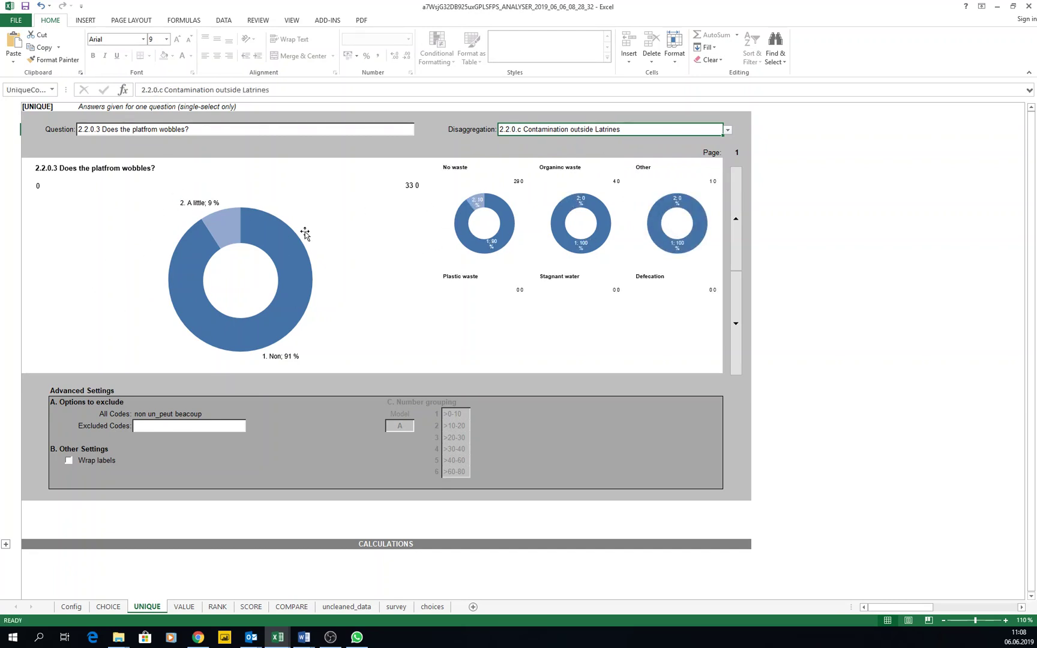
{"action": "left_click", "coordinate": [471, 203]}
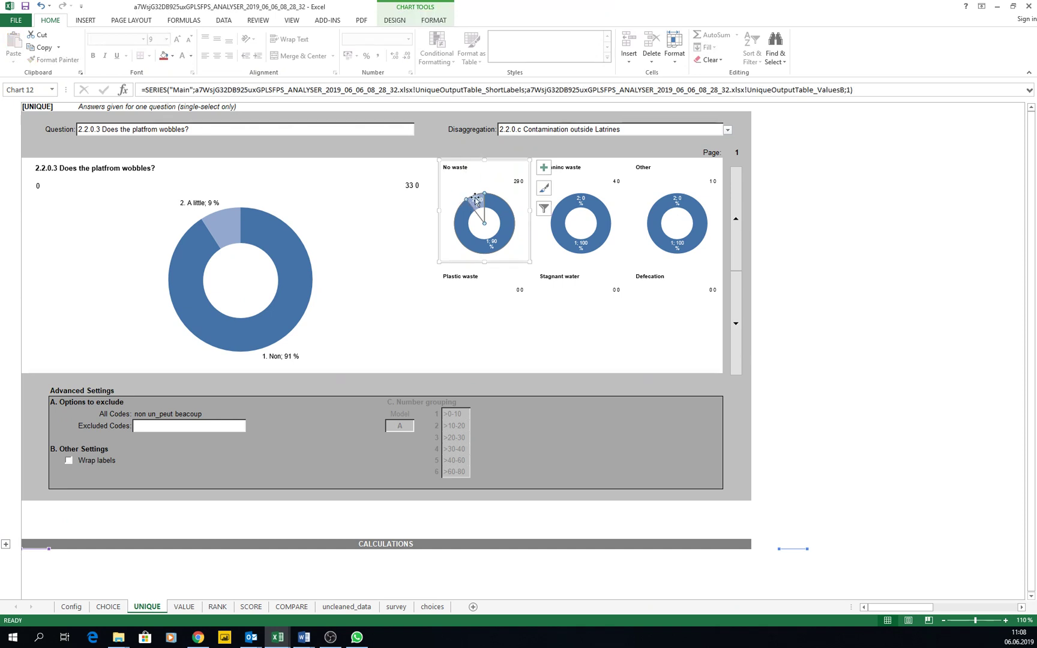
{"action": "left_click", "coordinate": [581, 214]}
{"action": "left_click", "coordinate": [579, 363]}
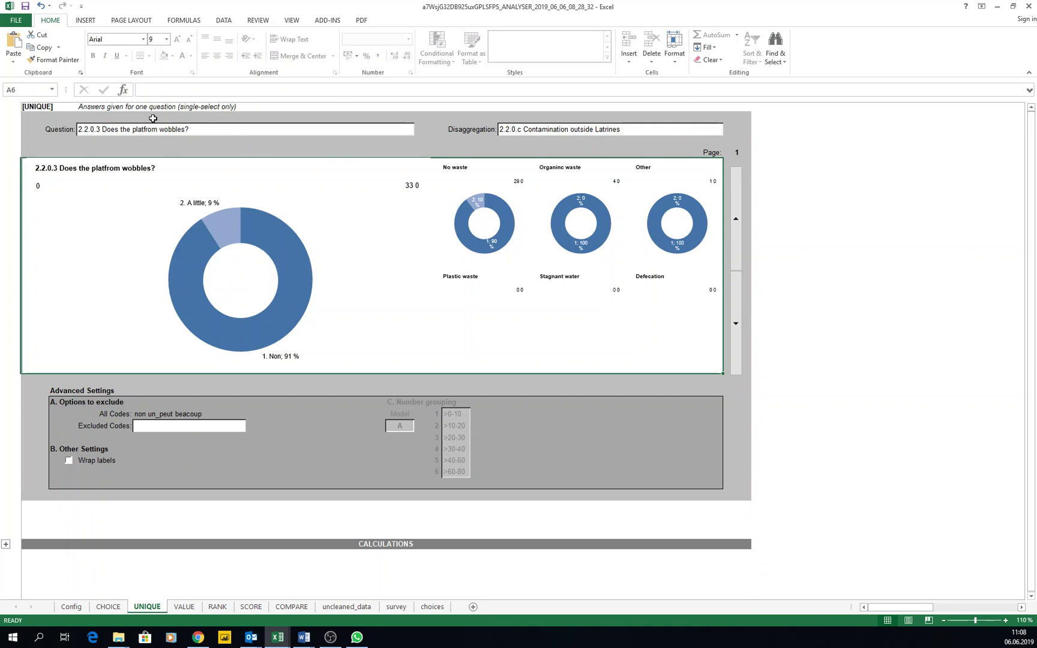
Step: Revisit the CHOICE sheet briefly, and on the VALUE sheet set the question to Camp with the option Mguda
{"action": "left_click", "coordinate": [108, 607]}
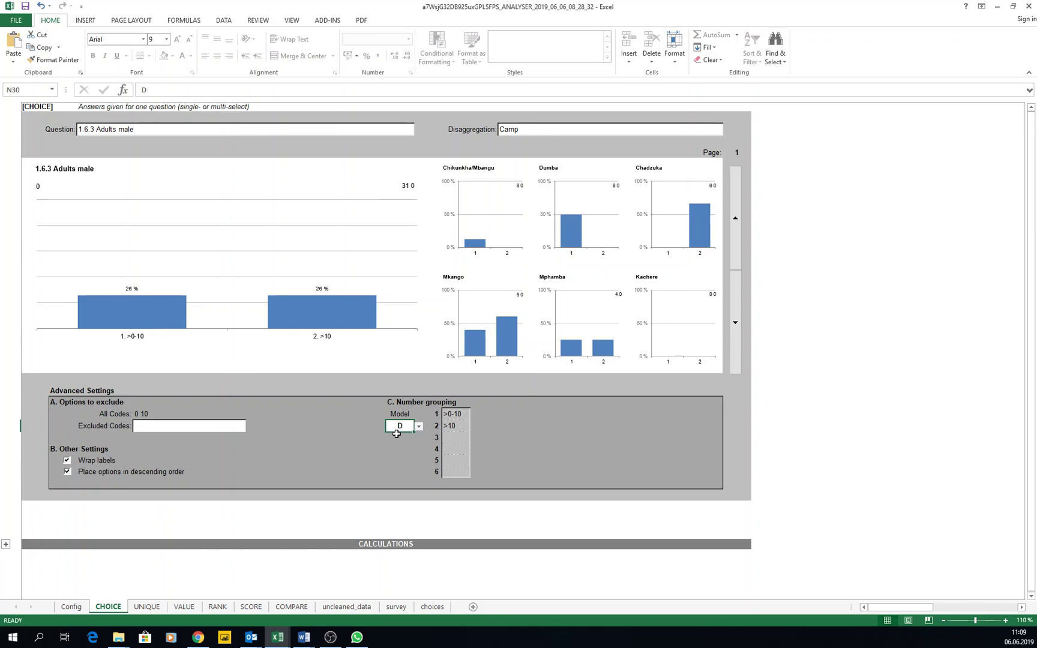
{"action": "left_click", "coordinate": [186, 607]}
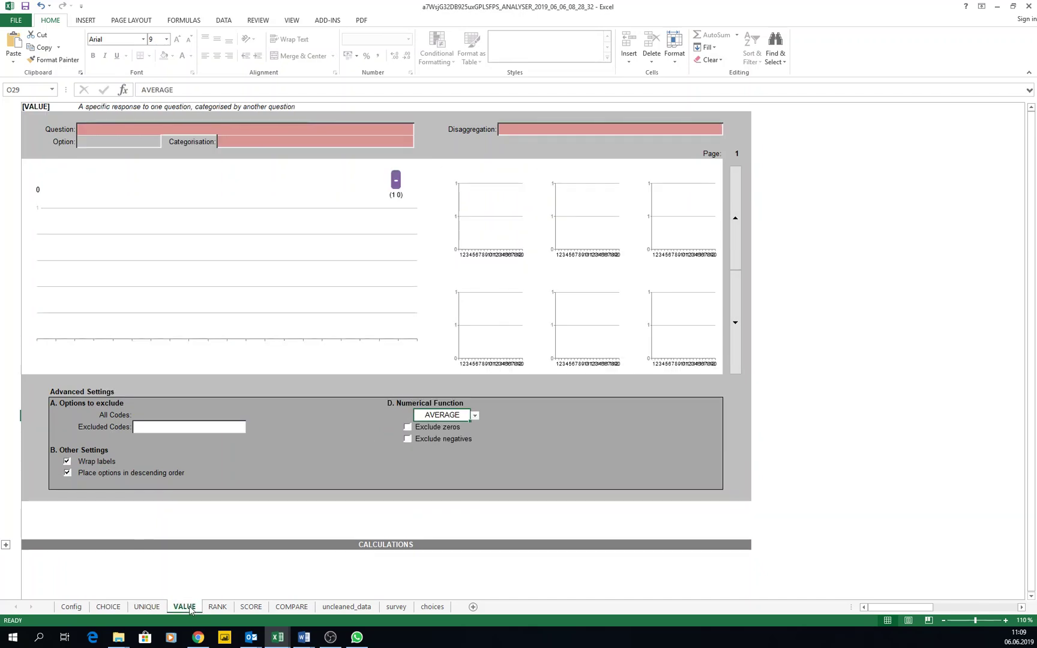
{"action": "left_click", "coordinate": [227, 129]}
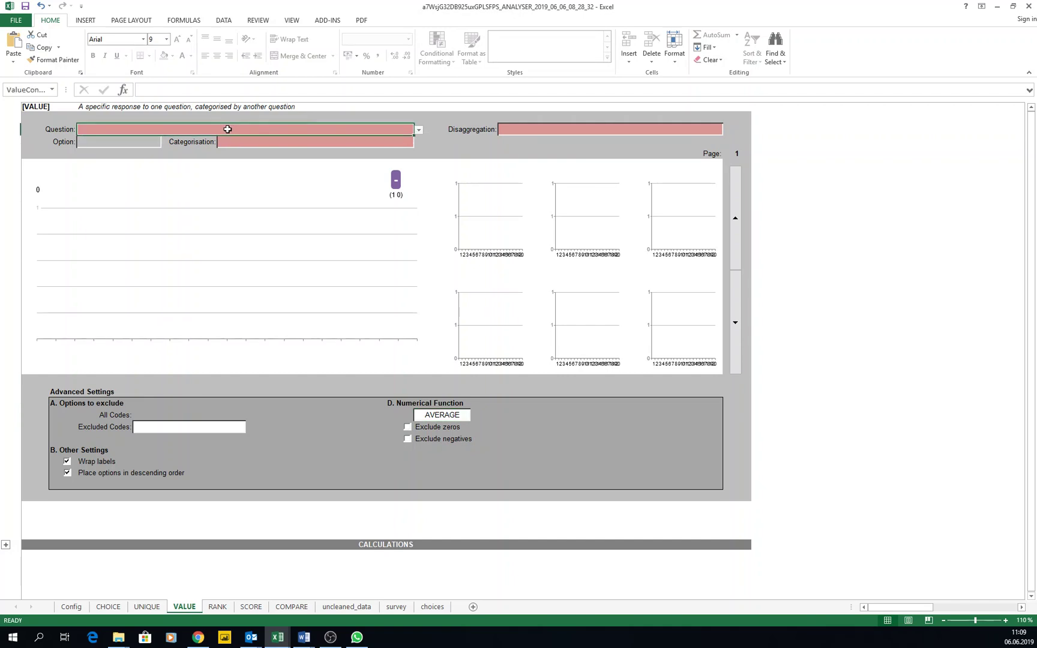
{"action": "left_click", "coordinate": [419, 130]}
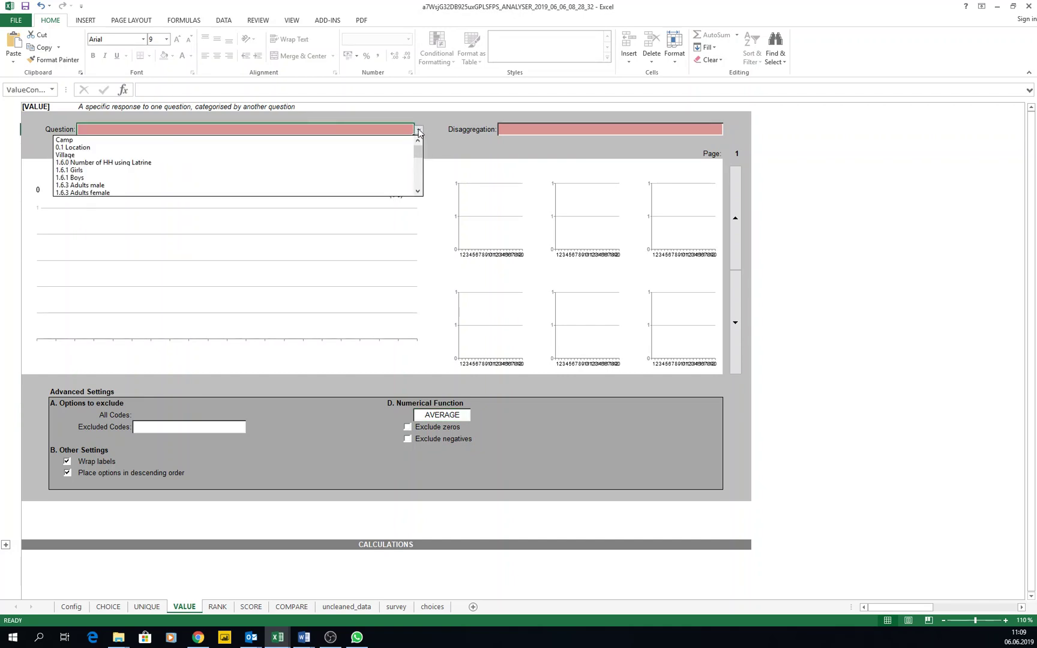
{"action": "left_click", "coordinate": [252, 140]}
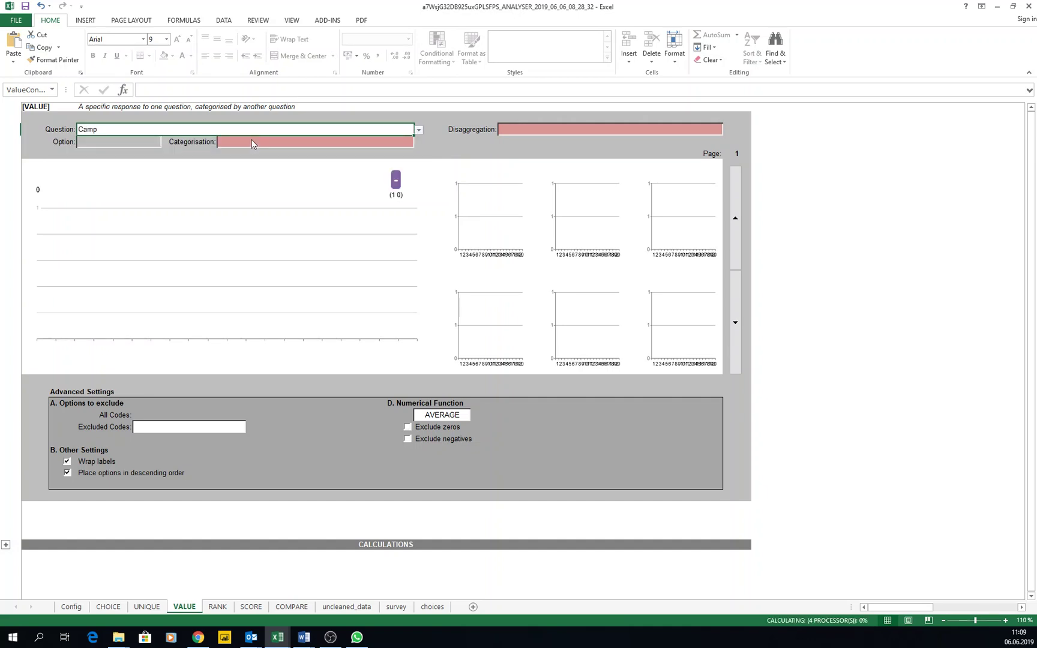
{"action": "left_click", "coordinate": [144, 141]}
{"action": "left_click", "coordinate": [164, 144]}
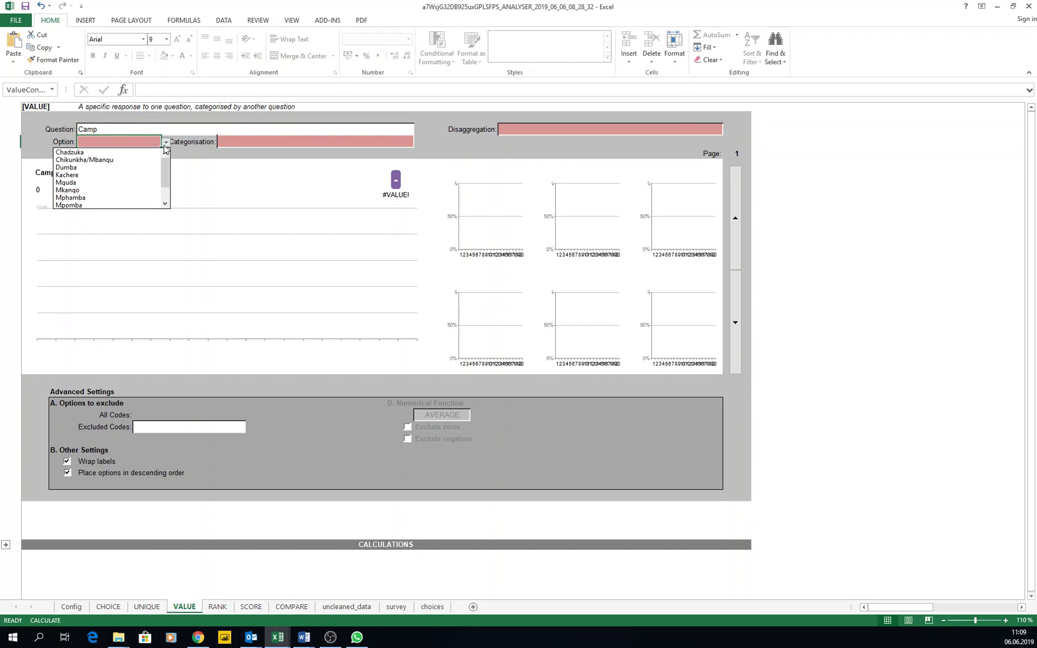
{"action": "left_click", "coordinate": [109, 183]}
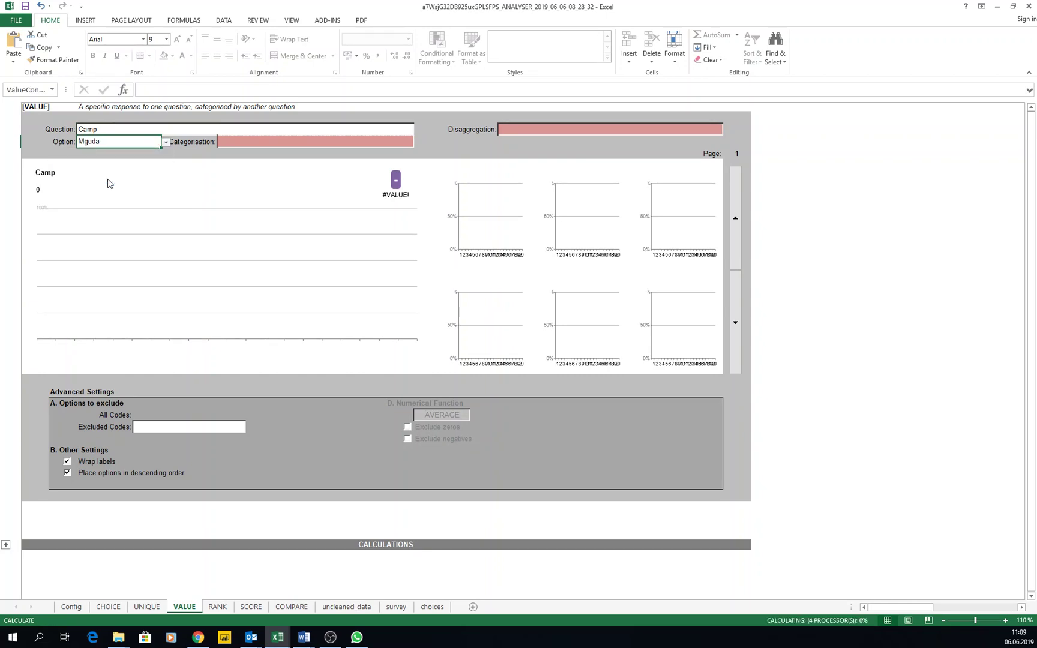
Step: Categorise the VALUE results by 2.2.0.c Contamination outside Latrines
{"action": "left_click", "coordinate": [330, 141]}
{"action": "left_click", "coordinate": [418, 144]}
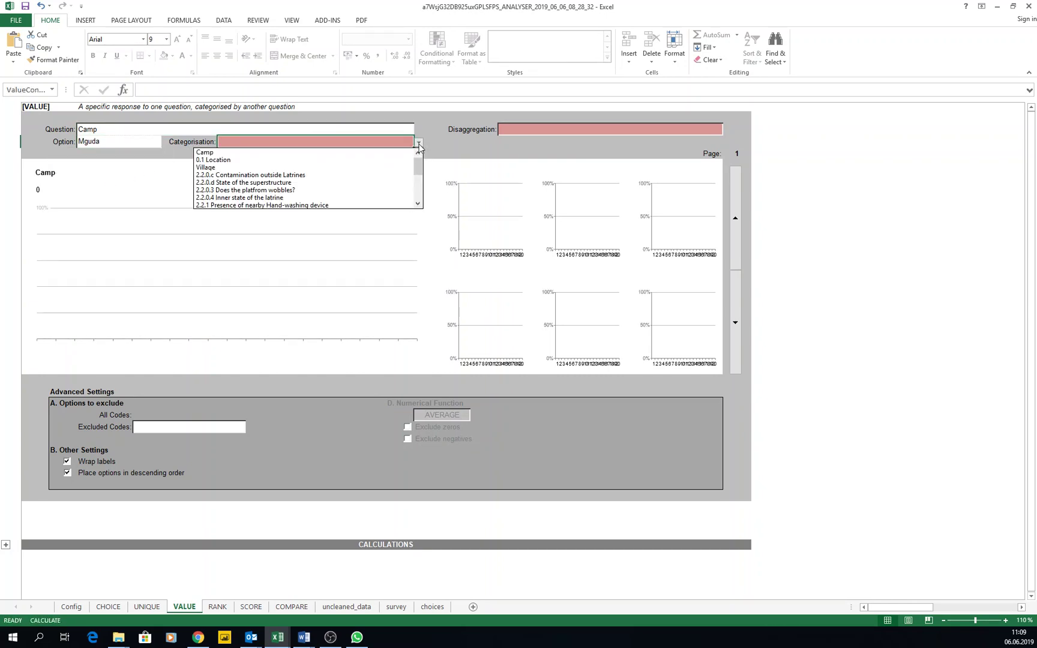
{"action": "left_click", "coordinate": [257, 177]}
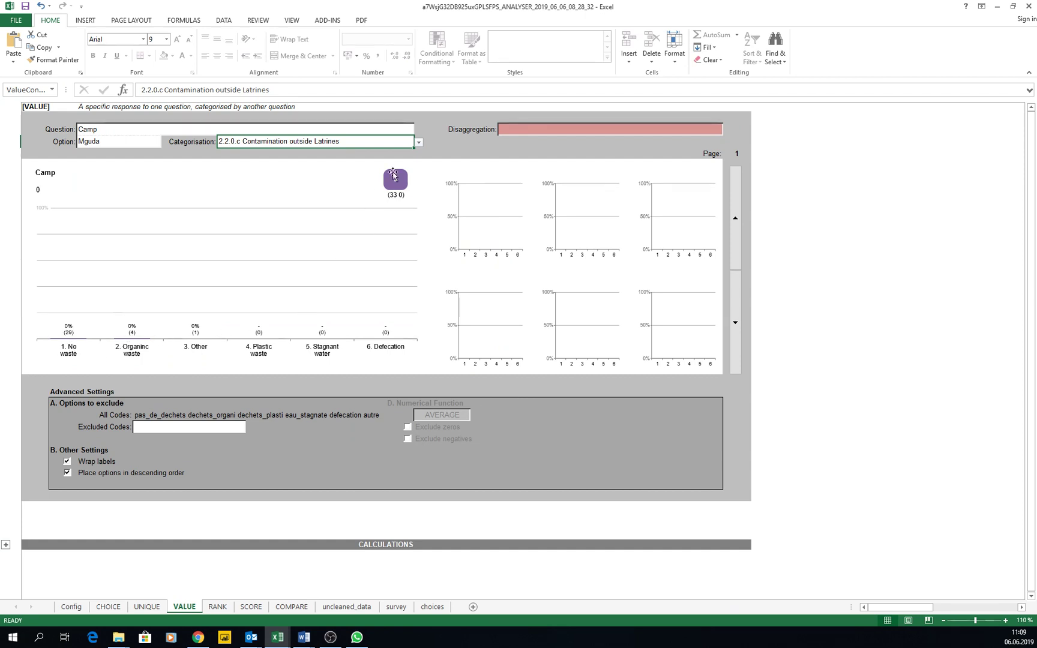
Step: Examine the available questions and categorisation choices on the VALUE sheet
{"action": "left_click", "coordinate": [359, 130]}
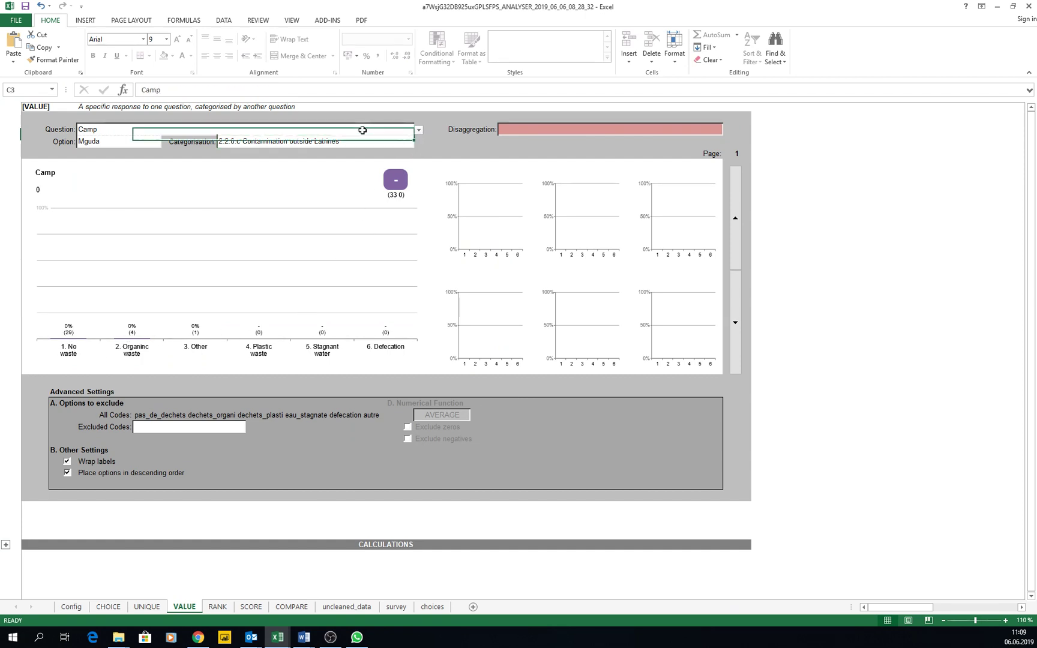
{"action": "left_click", "coordinate": [418, 130]}
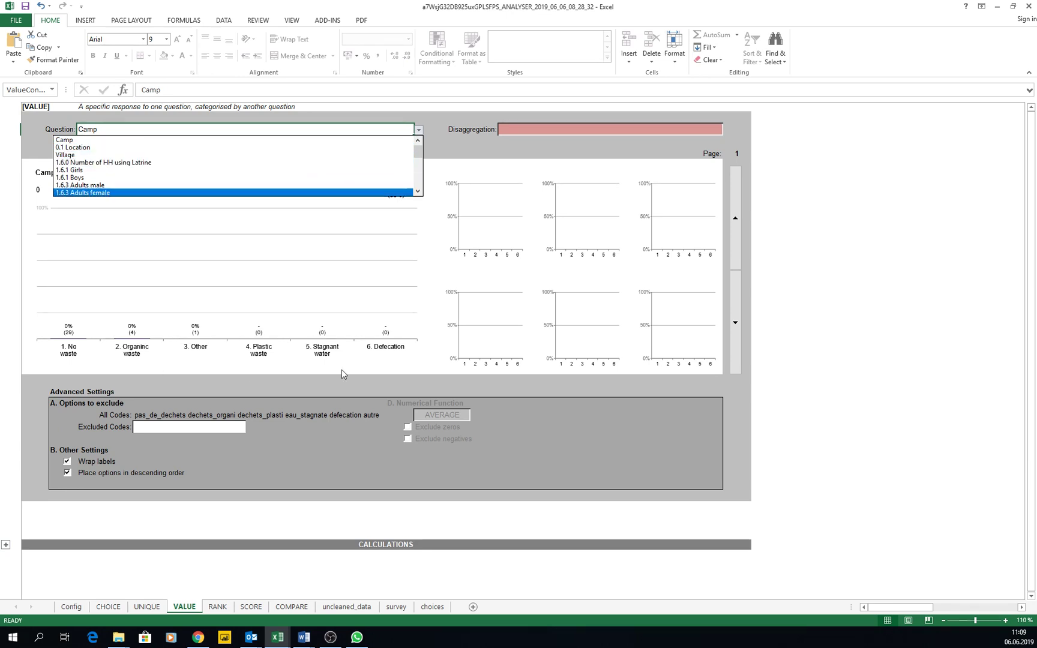
{"action": "left_click", "coordinate": [438, 135]}
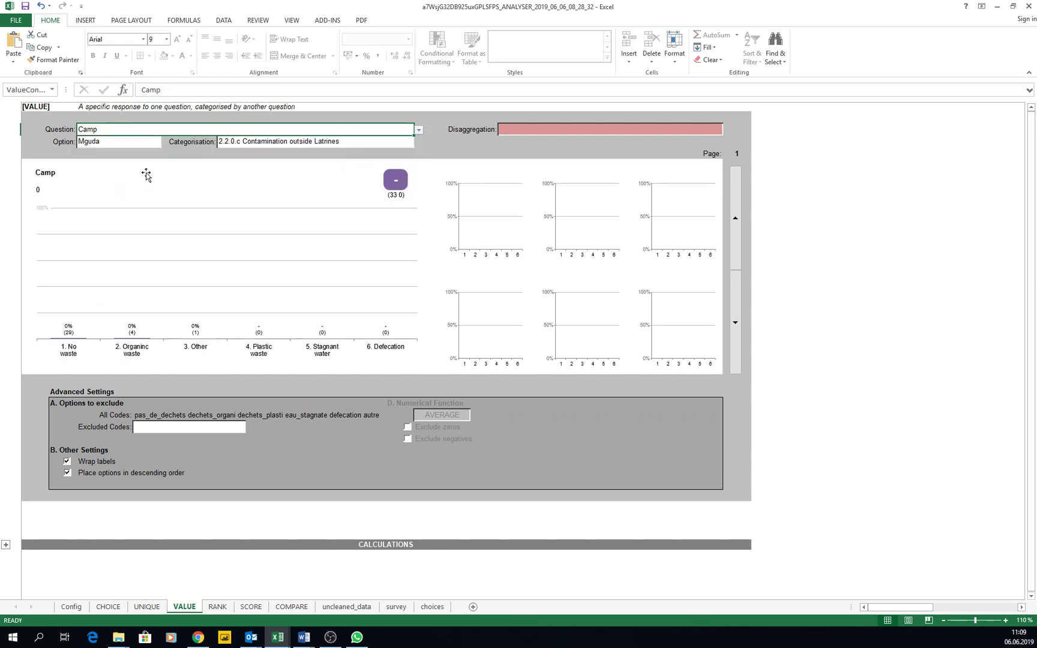
{"action": "left_click", "coordinate": [418, 131]}
{"action": "left_click", "coordinate": [417, 133]}
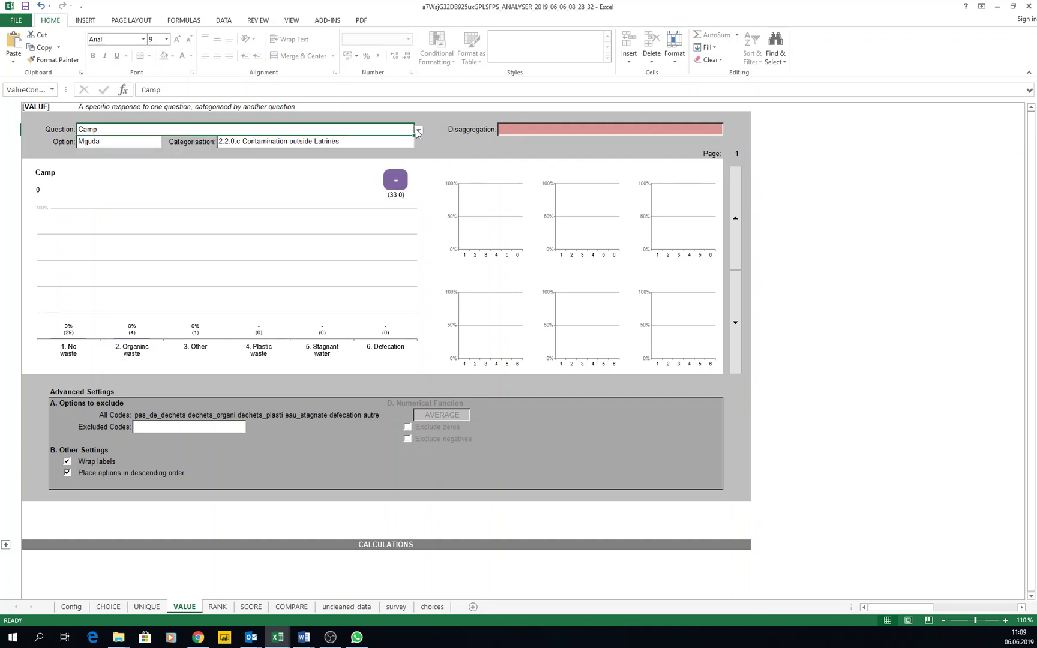
{"action": "left_click", "coordinate": [297, 141]}
{"action": "left_click", "coordinate": [418, 143]}
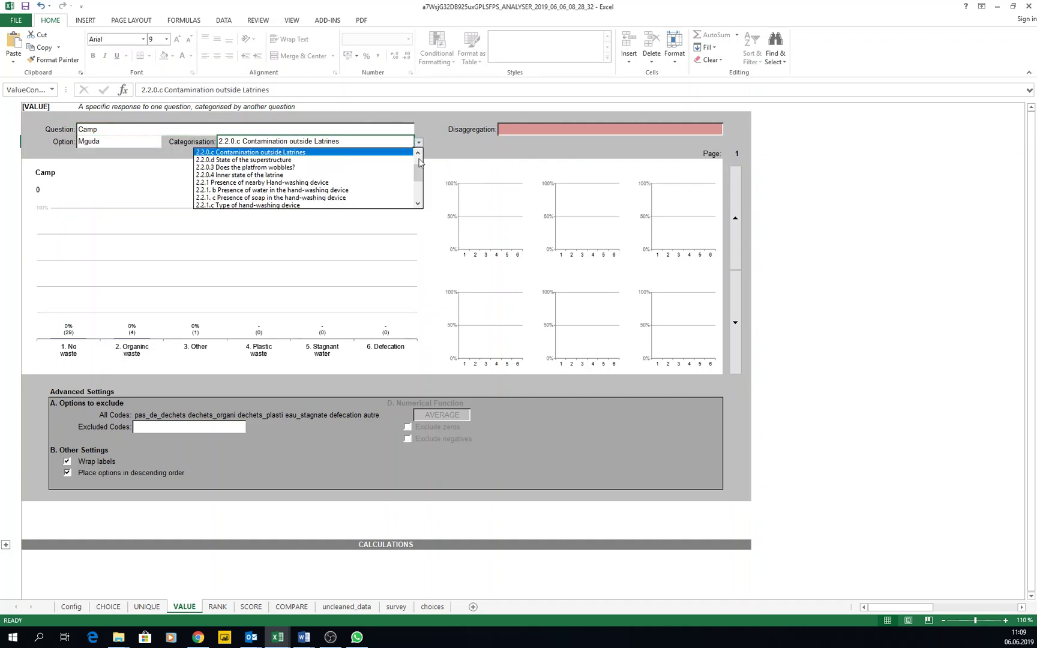
{"action": "scroll", "coordinate": [419, 180], "scroll_direction": "up", "scroll_amount": 1}
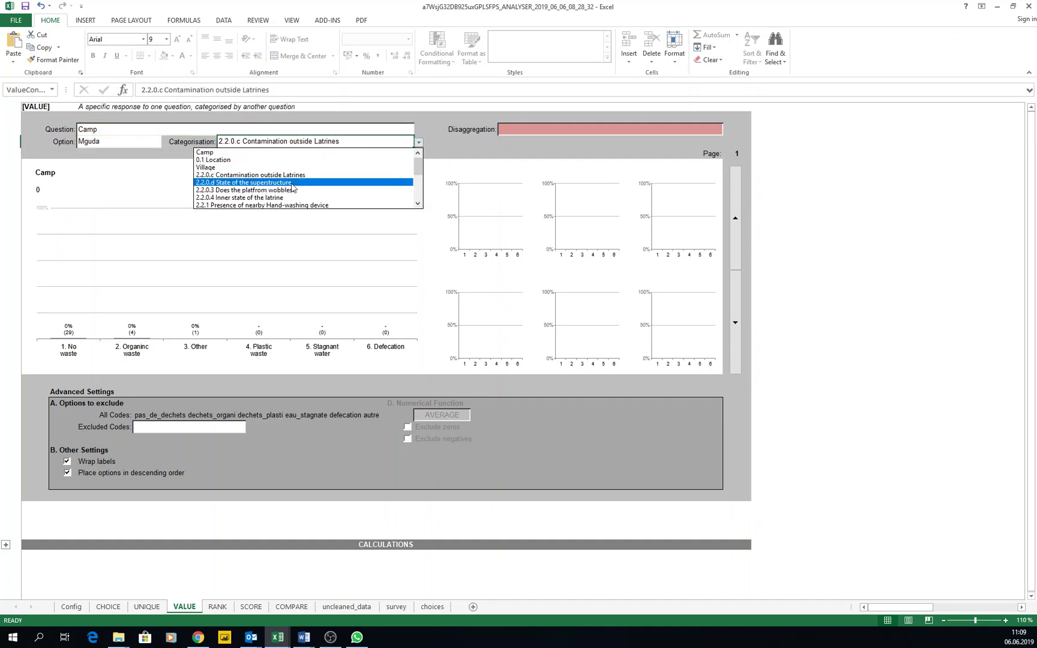
{"action": "mouse_move", "coordinate": [418, 166]}
{"action": "left_mouse_down"}
{"action": "mouse_move", "coordinate": [418, 181]}
{"action": "mouse_move", "coordinate": [419, 168]}
{"action": "left_mouse_up"}
{"action": "left_click", "coordinate": [328, 150]}
{"action": "left_click", "coordinate": [131, 142]}
Step: Change the VALUE sheet's question to 1.6.3 Adults male and its option to [numerical function]
{"action": "left_click", "coordinate": [150, 131]}
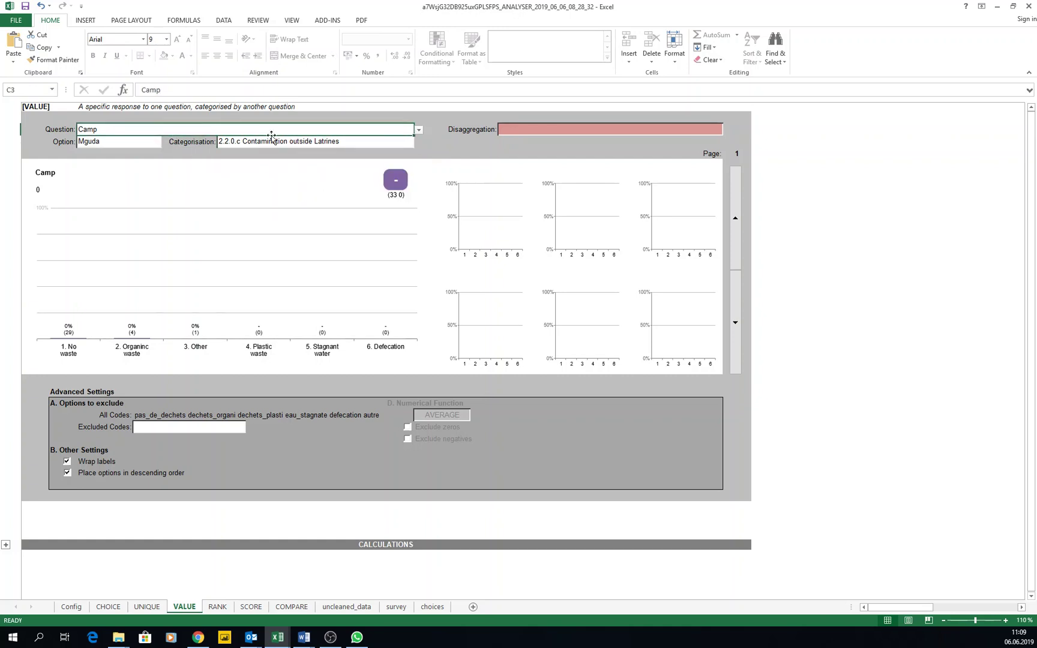
{"action": "left_click", "coordinate": [419, 129]}
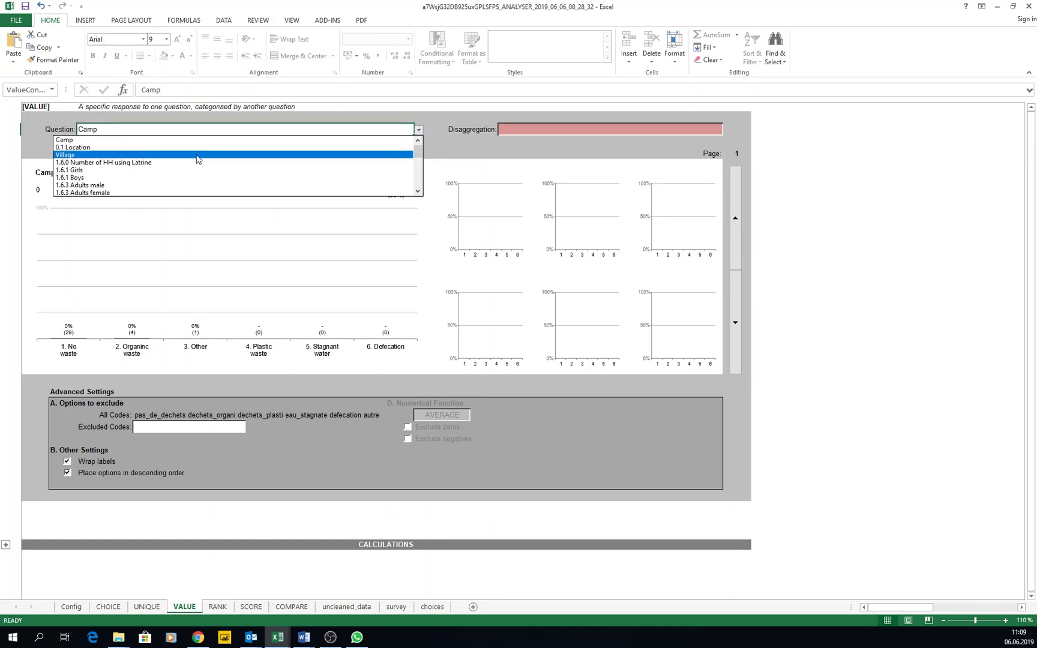
{"action": "left_click", "coordinate": [156, 185]}
{"action": "left_click", "coordinate": [144, 143]}
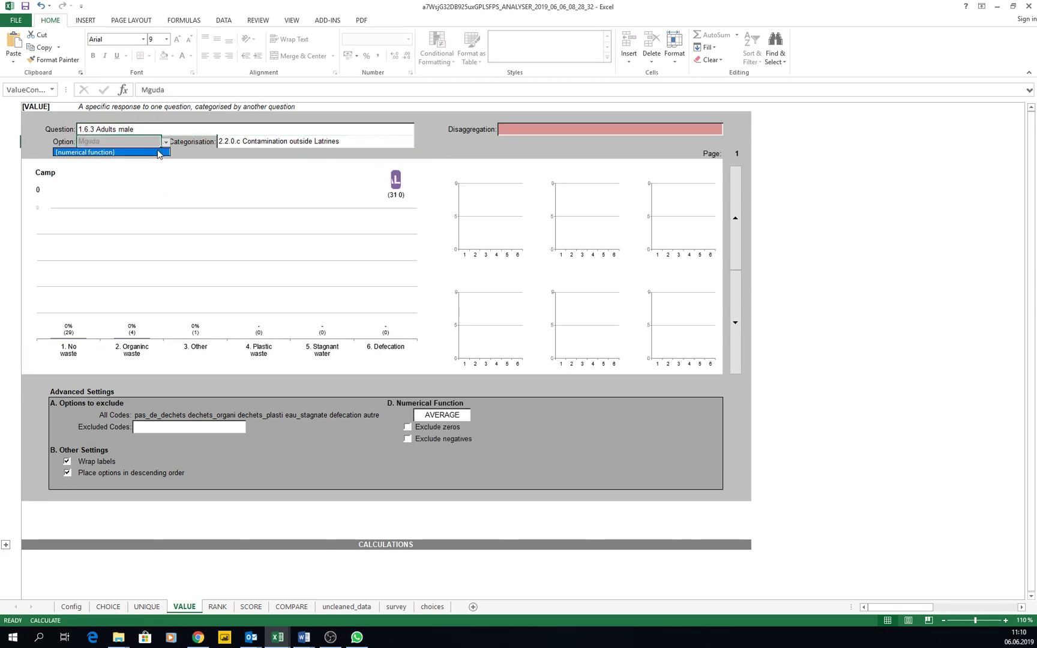
{"action": "left_click", "coordinate": [155, 153]}
{"action": "left_click", "coordinate": [345, 144]}
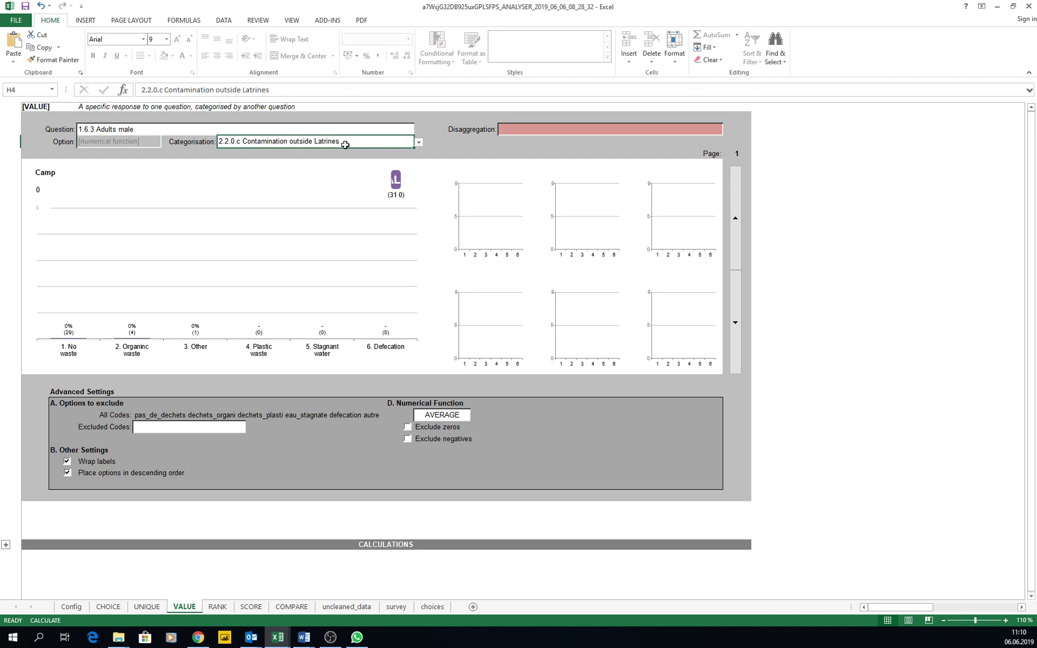
Step: Change the VALUE sheet's categorisation to Camp
{"action": "left_click", "coordinate": [419, 143]}
{"action": "left_click_drag", "start_coordinate": [418, 171], "coordinate": [418, 156]}
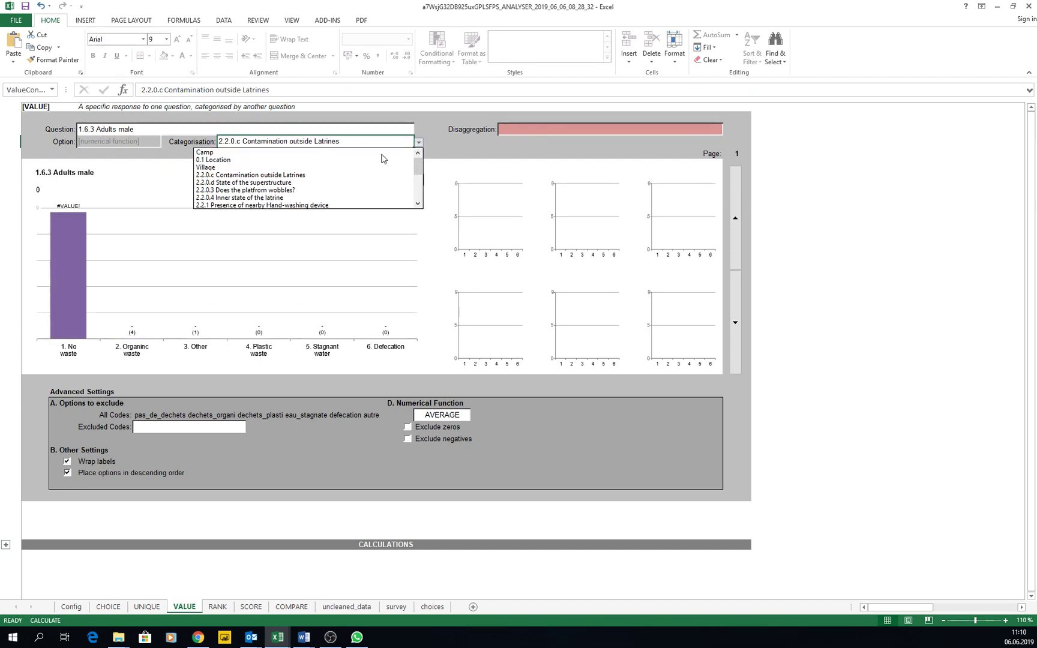
{"action": "left_click", "coordinate": [240, 154]}
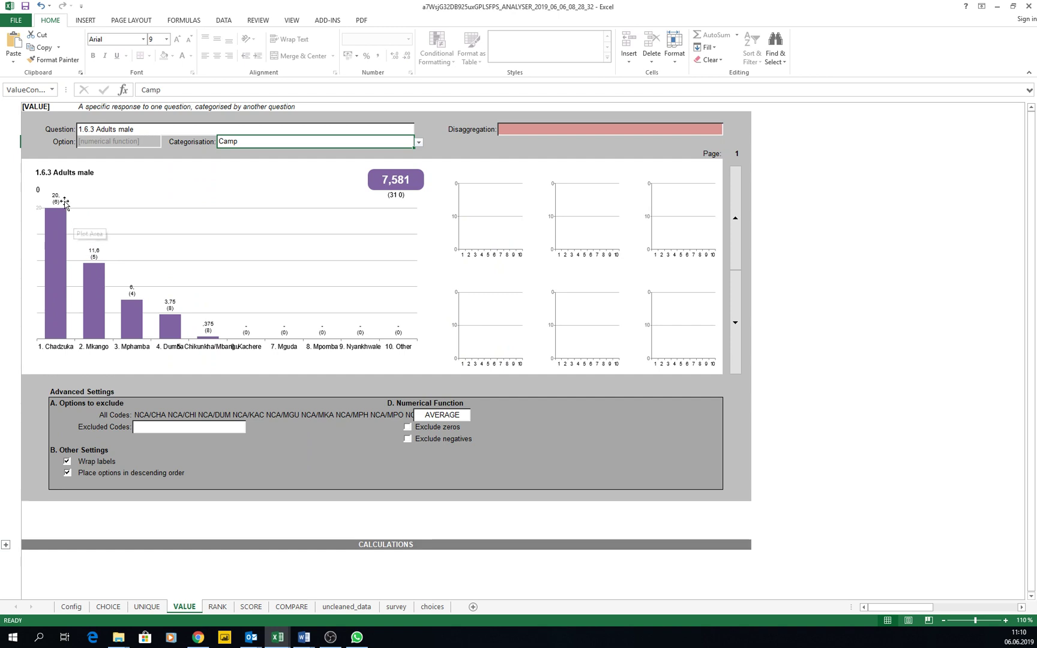
Step: Examine the adult male averages per camp in the VALUE chart, checking the settings, the overall figure and the bar labels
{"action": "left_click", "coordinate": [98, 130]}
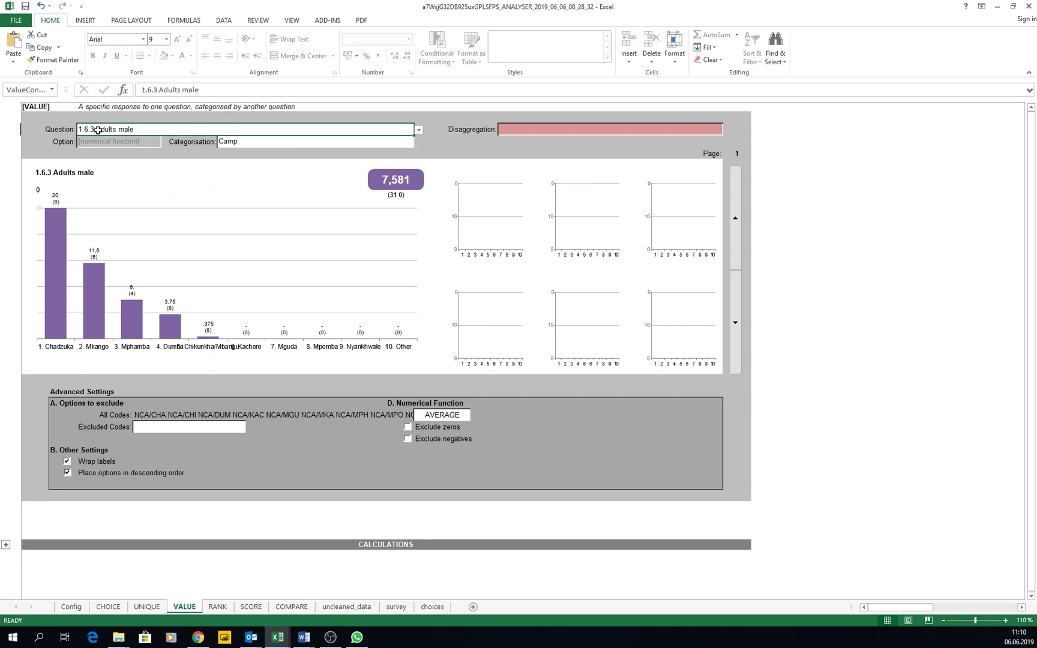
{"action": "left_click", "coordinate": [228, 144]}
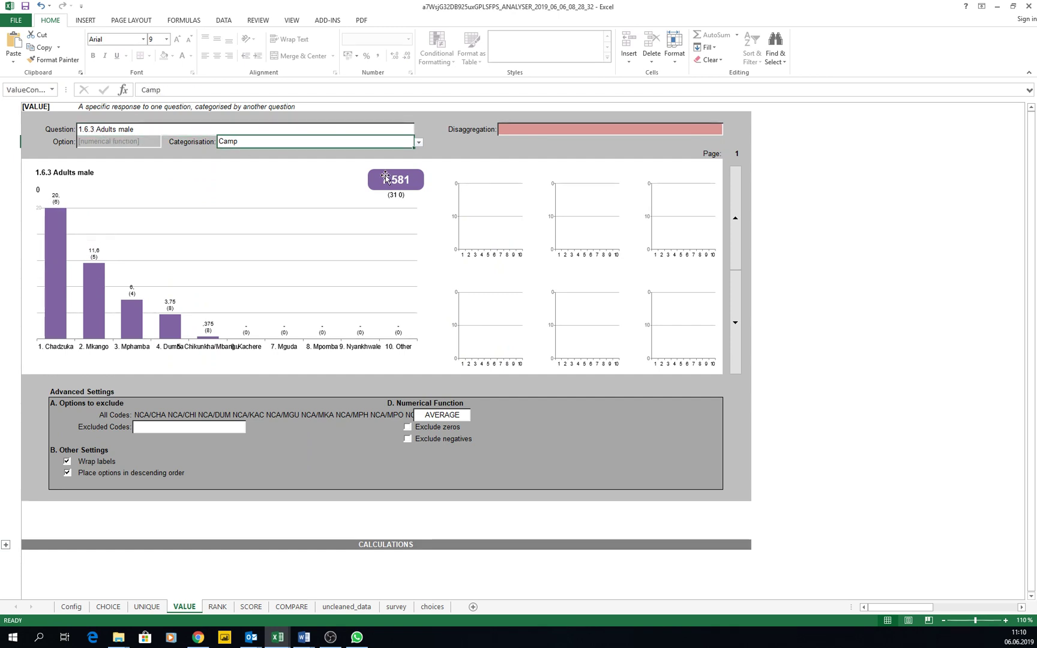
{"action": "left_click", "coordinate": [443, 417]}
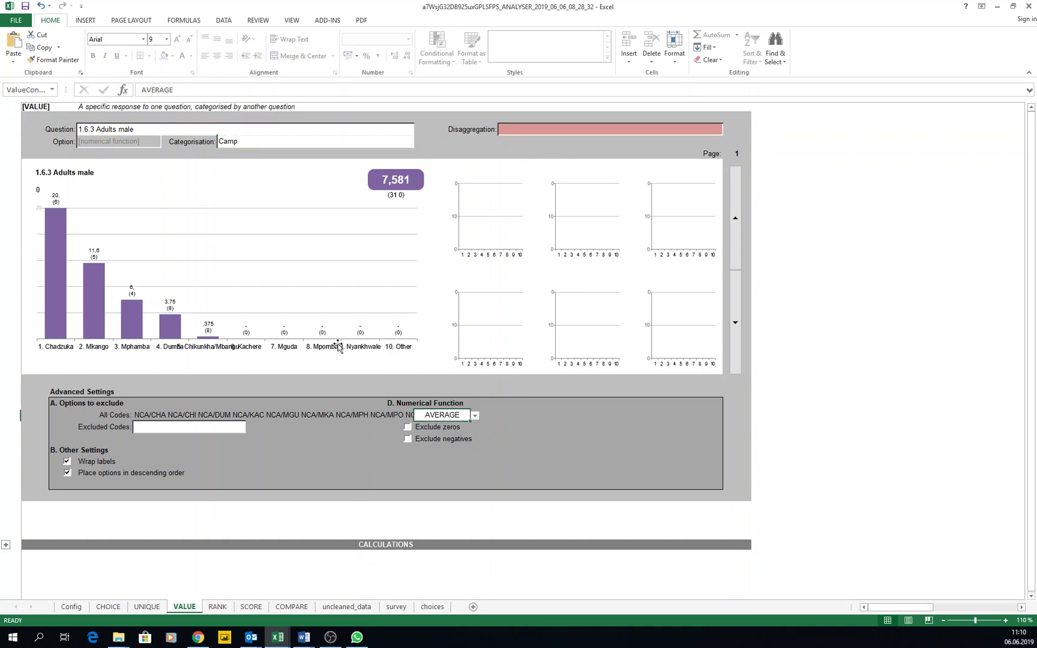
{"action": "left_click", "coordinate": [56, 240]}
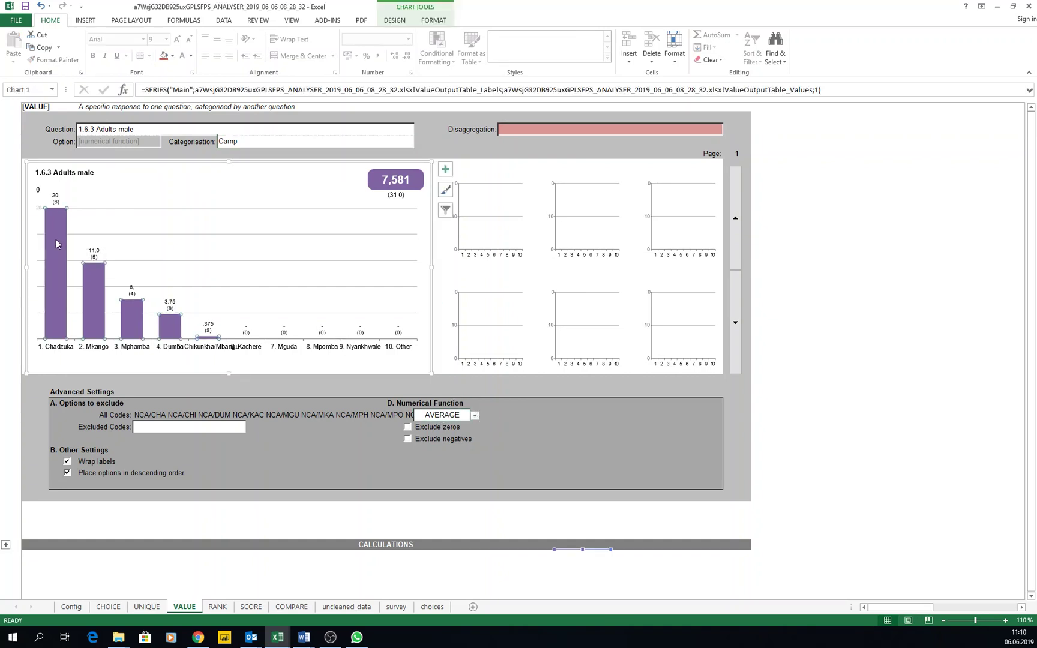
{"action": "left_click", "coordinate": [403, 186]}
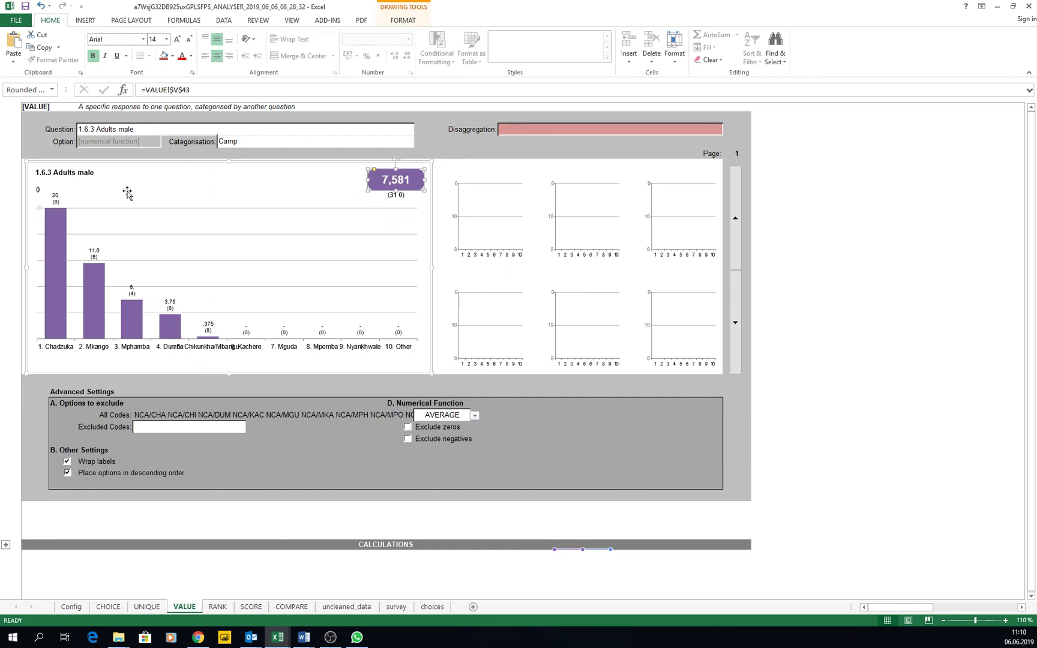
{"action": "left_click", "coordinate": [54, 207]}
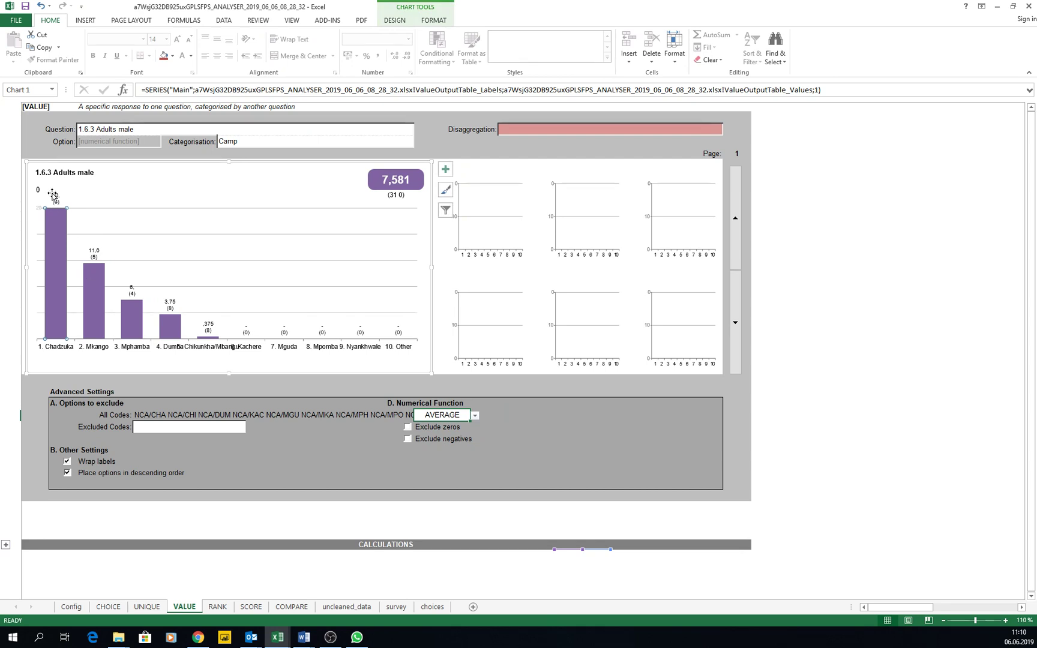
{"action": "left_click", "coordinate": [83, 254]}
{"action": "left_click", "coordinate": [84, 254]}
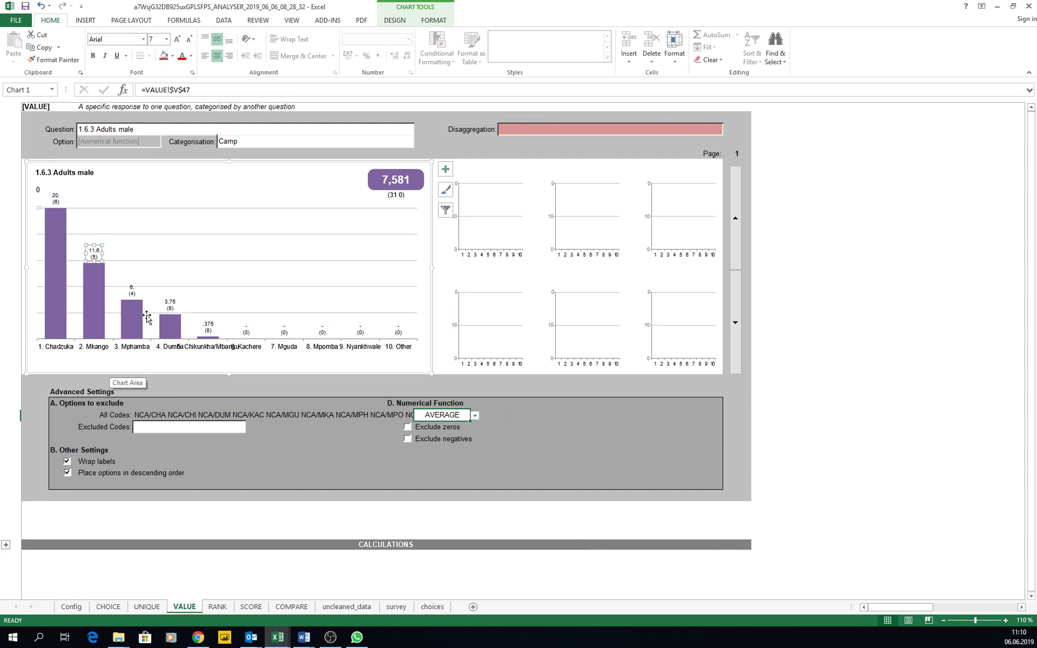
{"action": "left_click", "coordinate": [131, 289]}
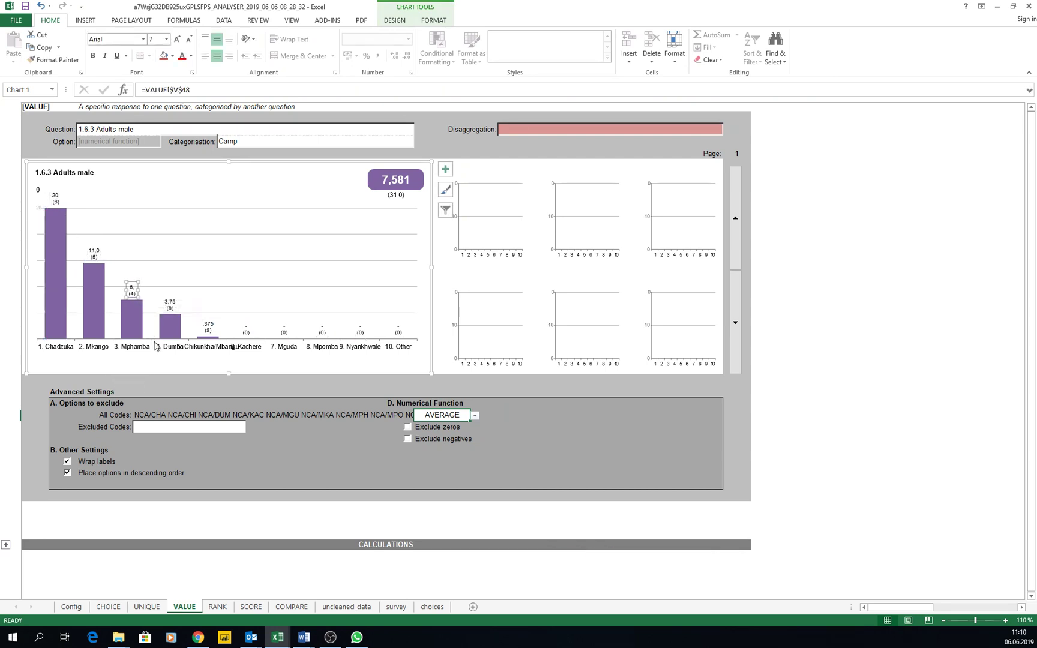
{"action": "left_click", "coordinate": [214, 325]}
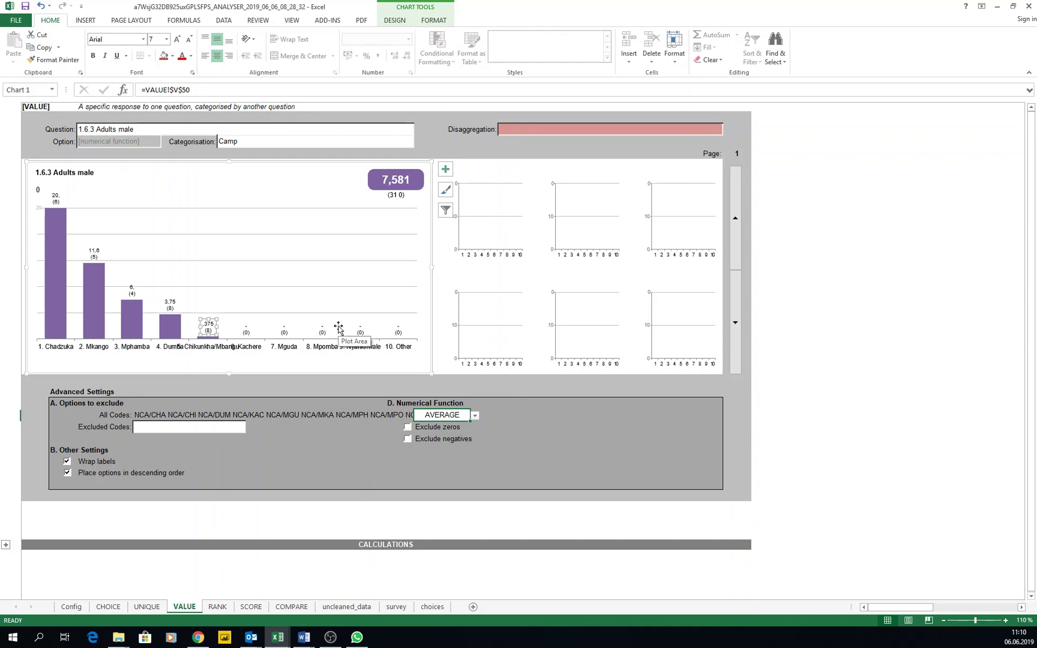
{"action": "left_click", "coordinate": [120, 327]}
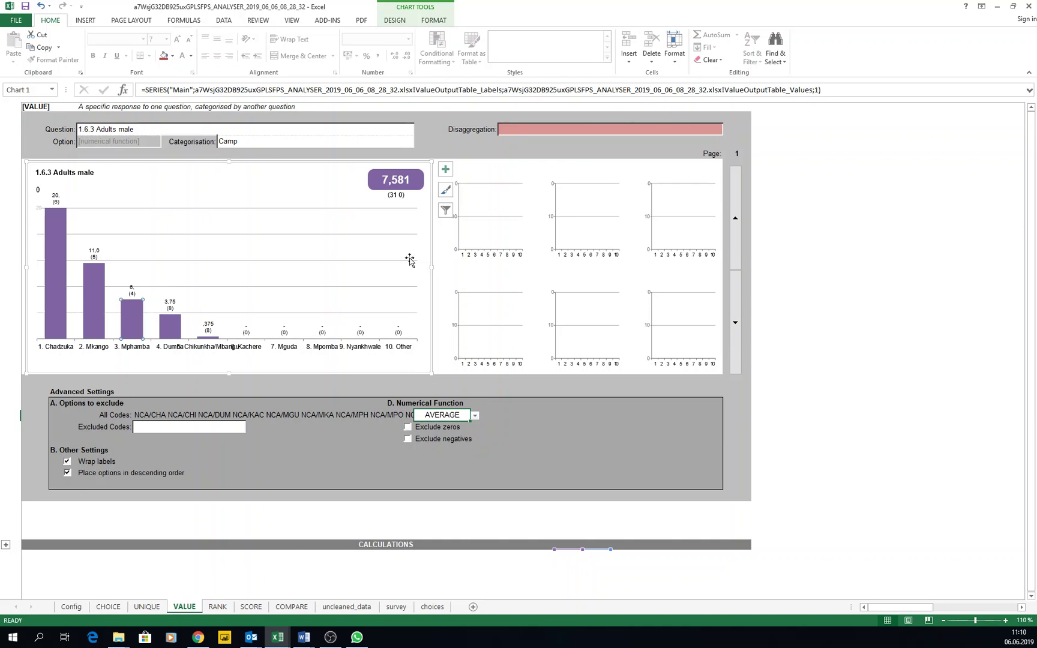
Step: Try the MEDIAN, MINIMUM and MAXIMUM numerical functions on the VALUE chart, and return the function to AVERAGE
{"action": "left_click", "coordinate": [475, 415]}
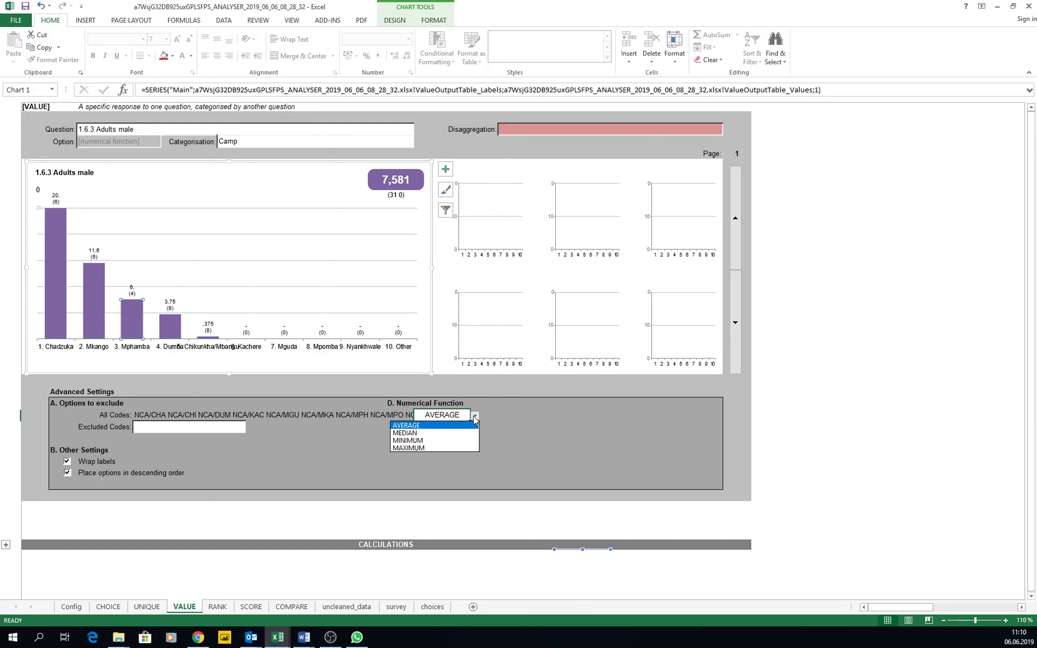
{"action": "left_click", "coordinate": [444, 438]}
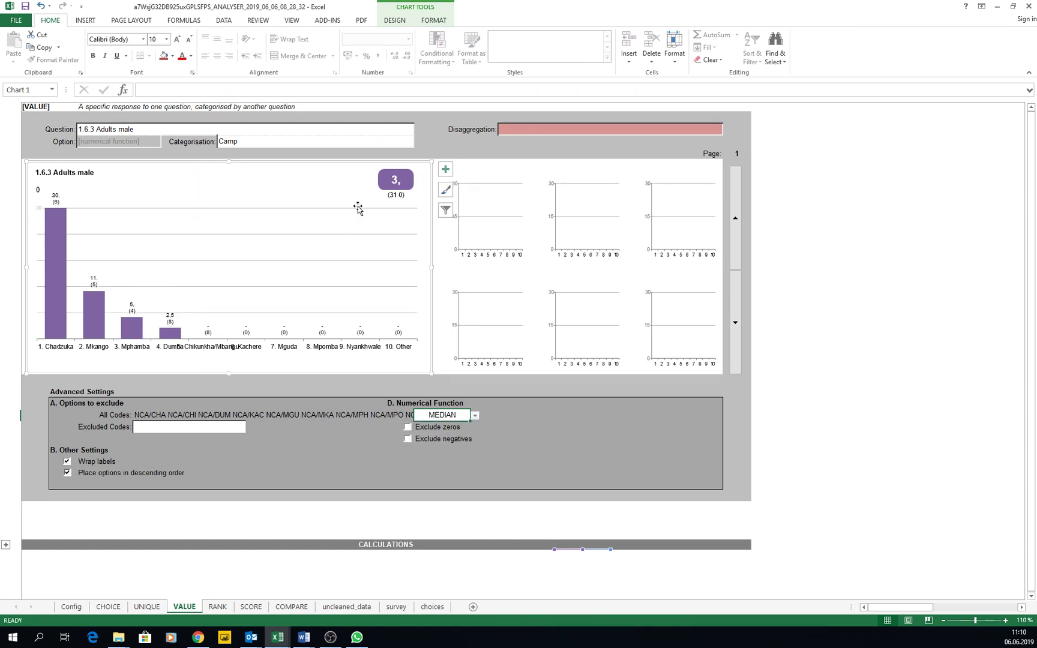
{"action": "left_click", "coordinate": [476, 417]}
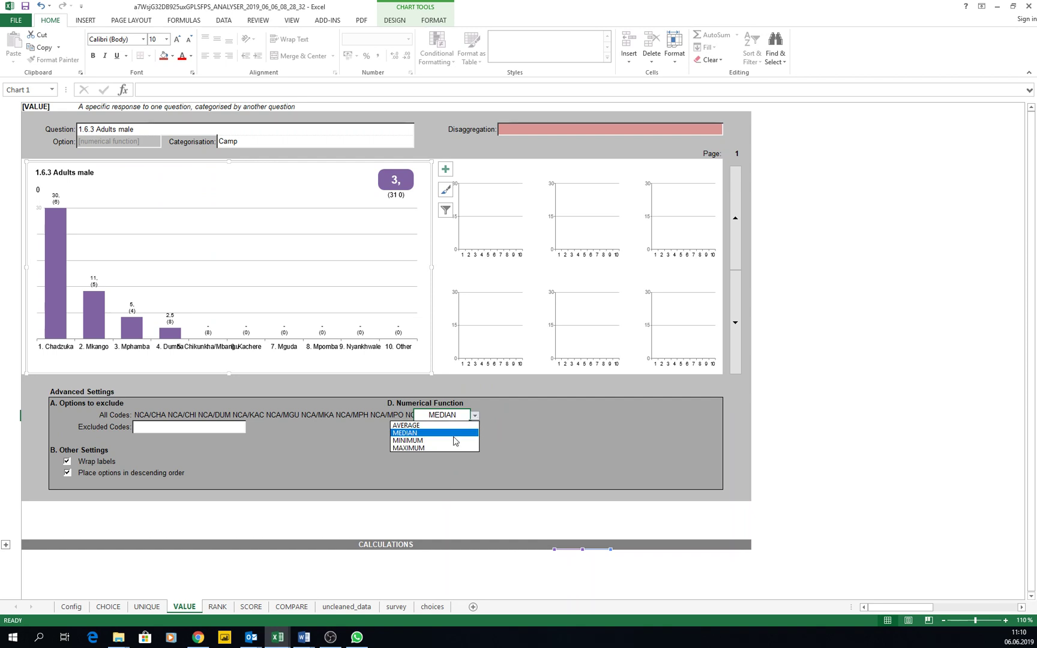
{"action": "left_click", "coordinate": [451, 443]}
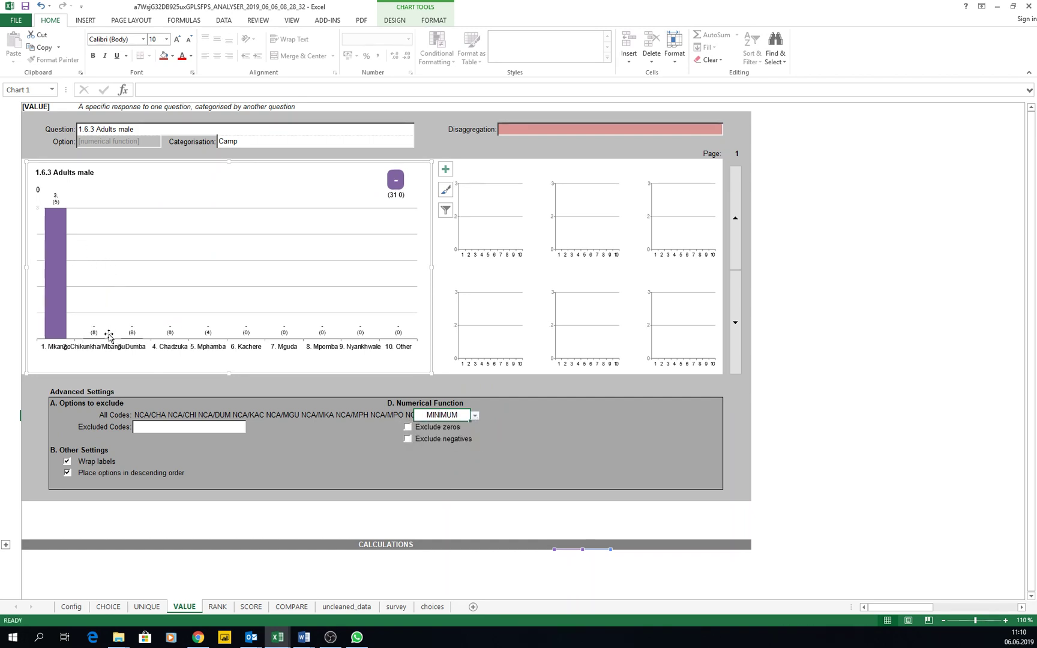
{"action": "left_click", "coordinate": [475, 416]}
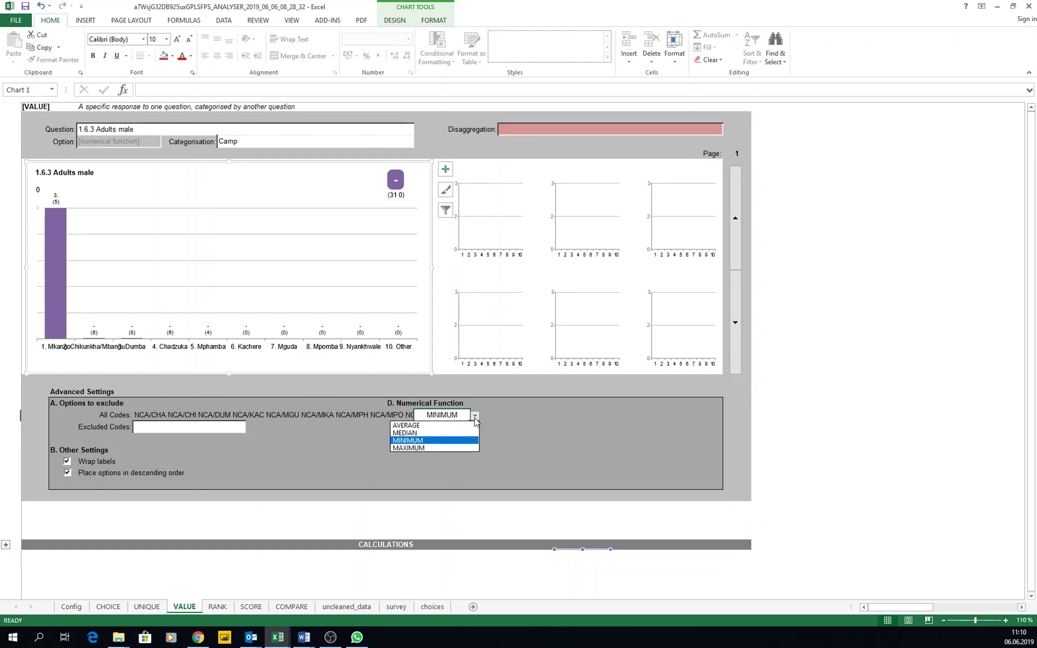
{"action": "left_click", "coordinate": [438, 447]}
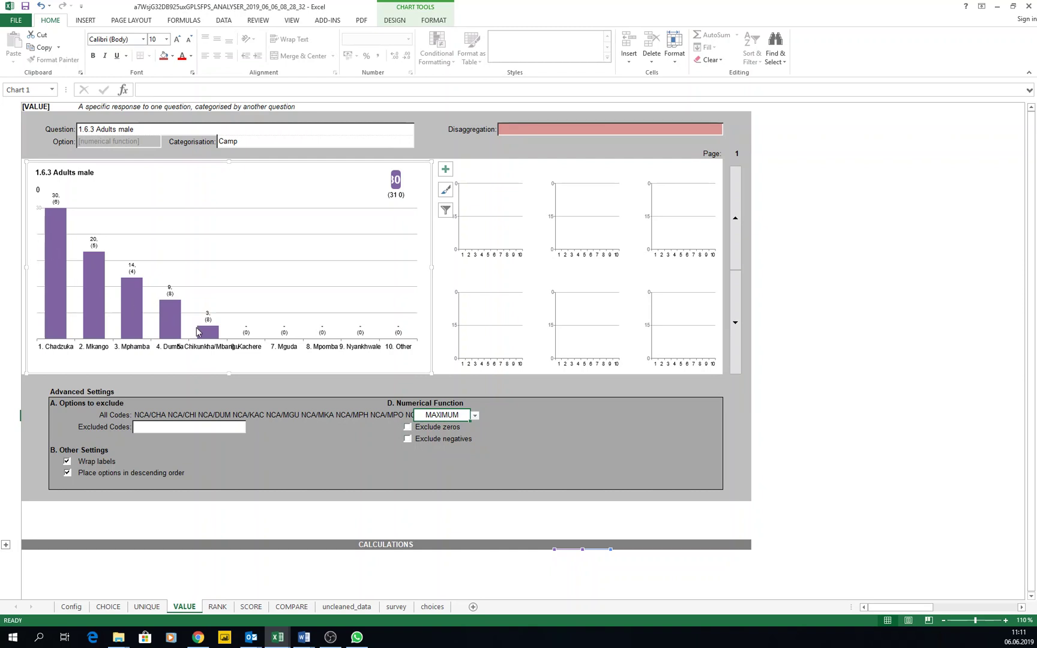
{"action": "left_click", "coordinate": [474, 417]}
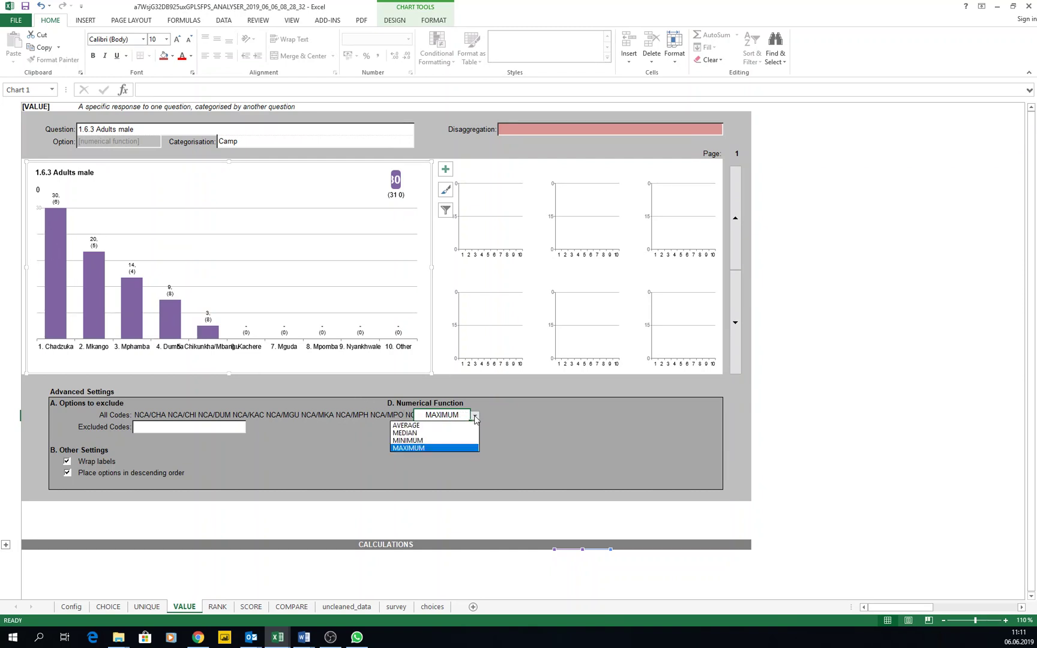
{"action": "left_click", "coordinate": [433, 426]}
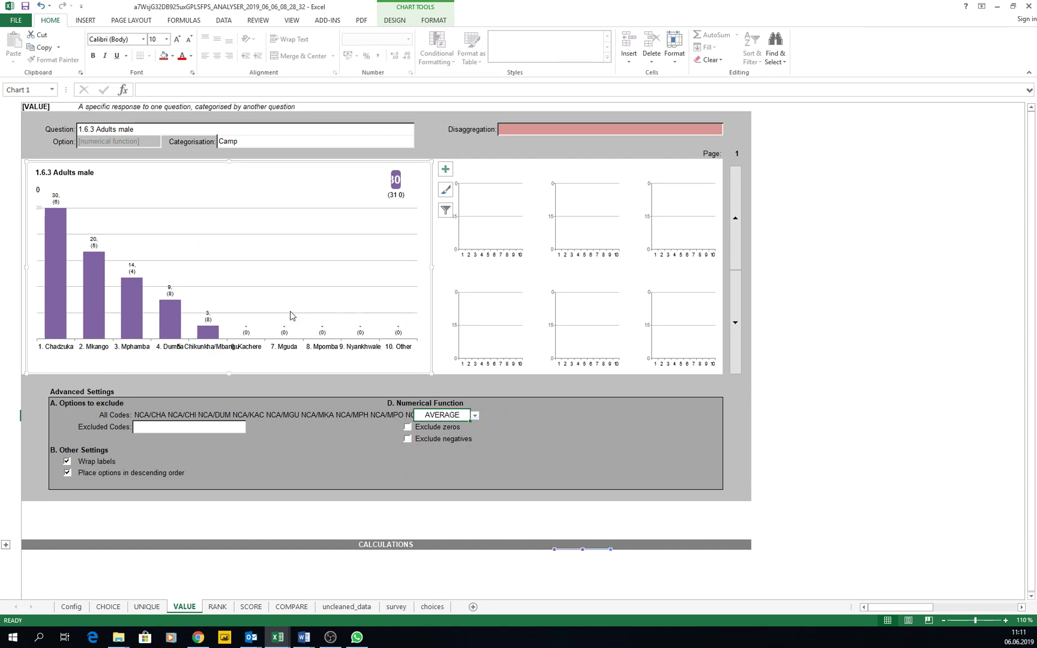
Step: Disaggregate the VALUE results by 0.1 Location and inspect the small Camp chart
{"action": "left_click", "coordinate": [586, 138]}
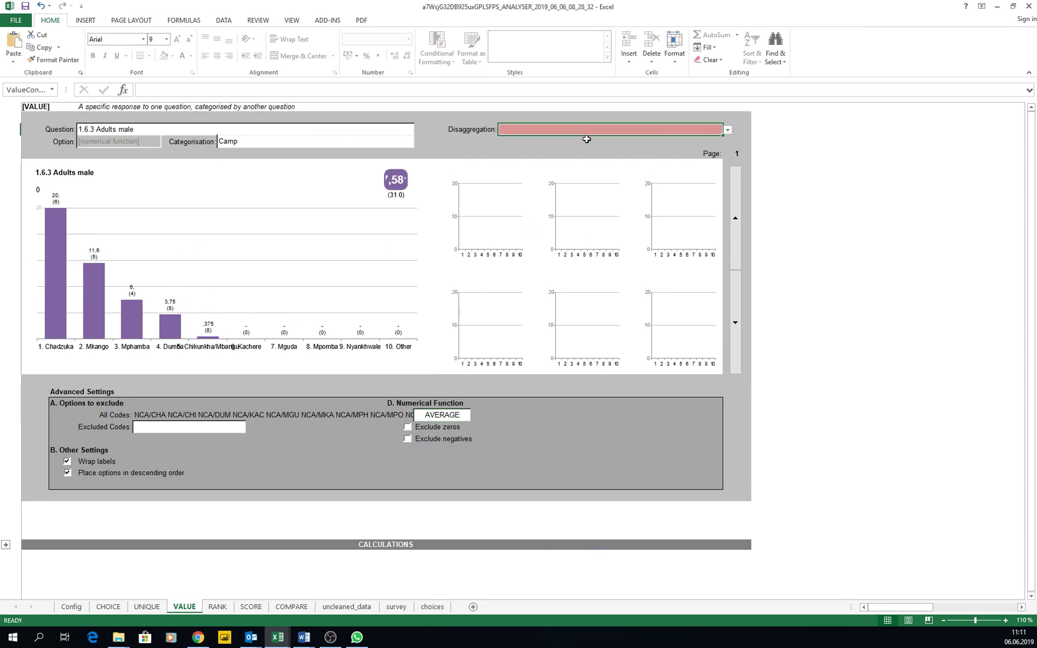
{"action": "left_click", "coordinate": [727, 130]}
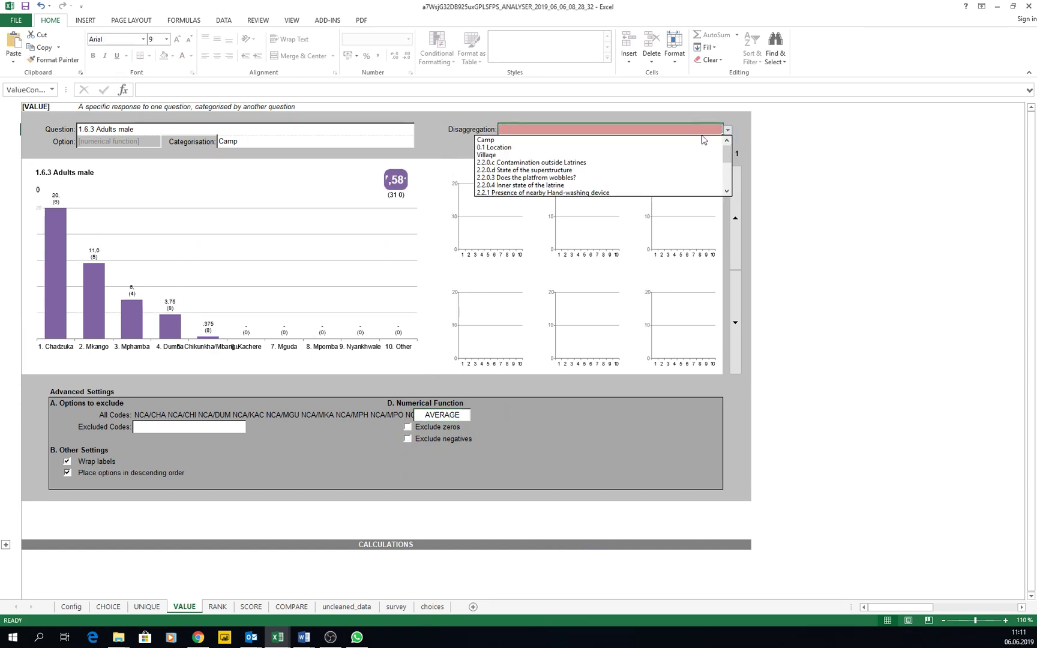
{"action": "left_click", "coordinate": [489, 148]}
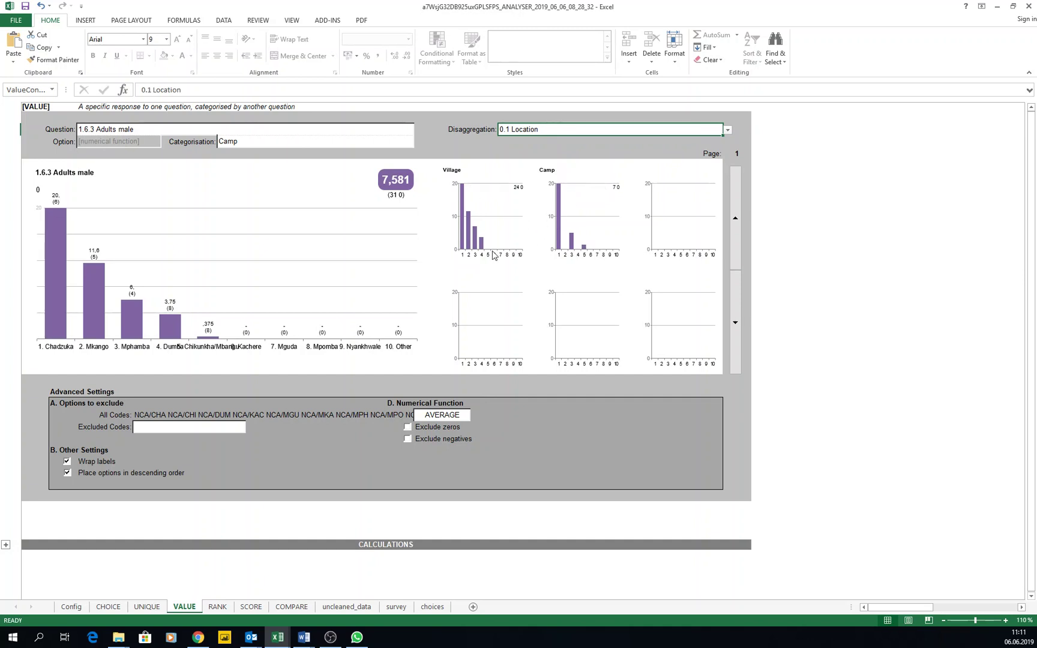
{"action": "left_click", "coordinate": [565, 246]}
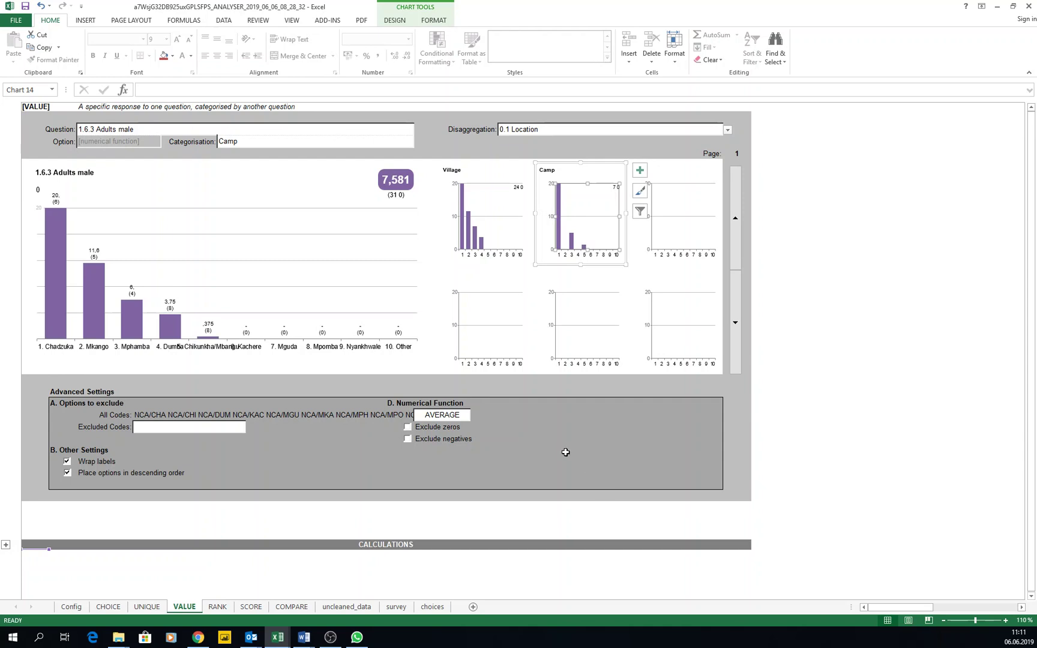
Step: Enable Exclude negatives for the numerical function, and toggle Exclude zeros on and back off to compare the averages
{"action": "left_click", "coordinate": [408, 428]}
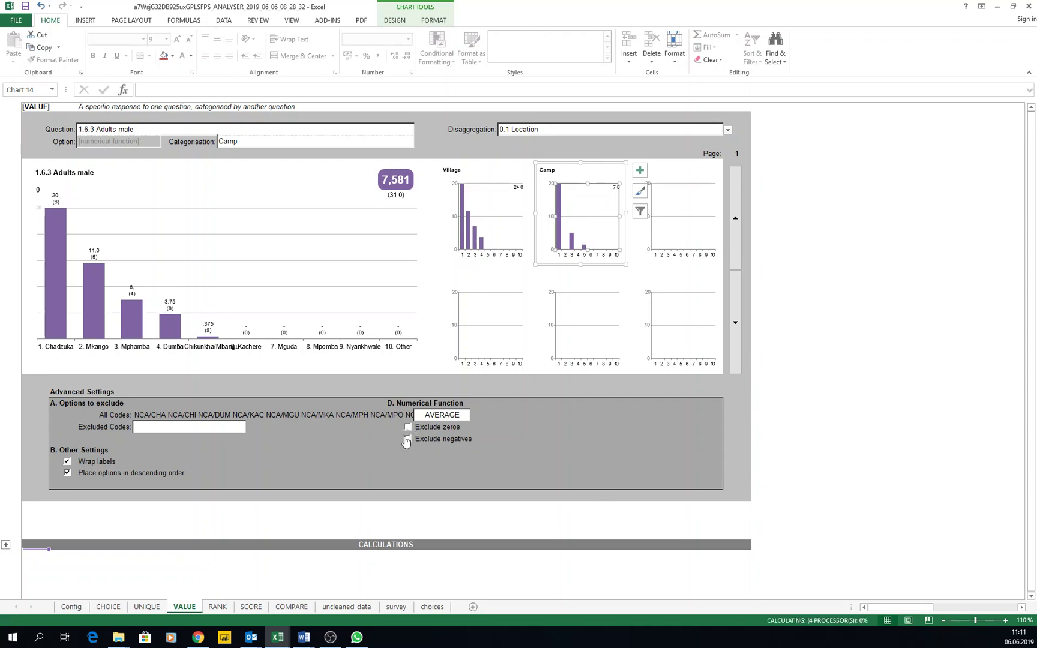
{"action": "left_click", "coordinate": [408, 440]}
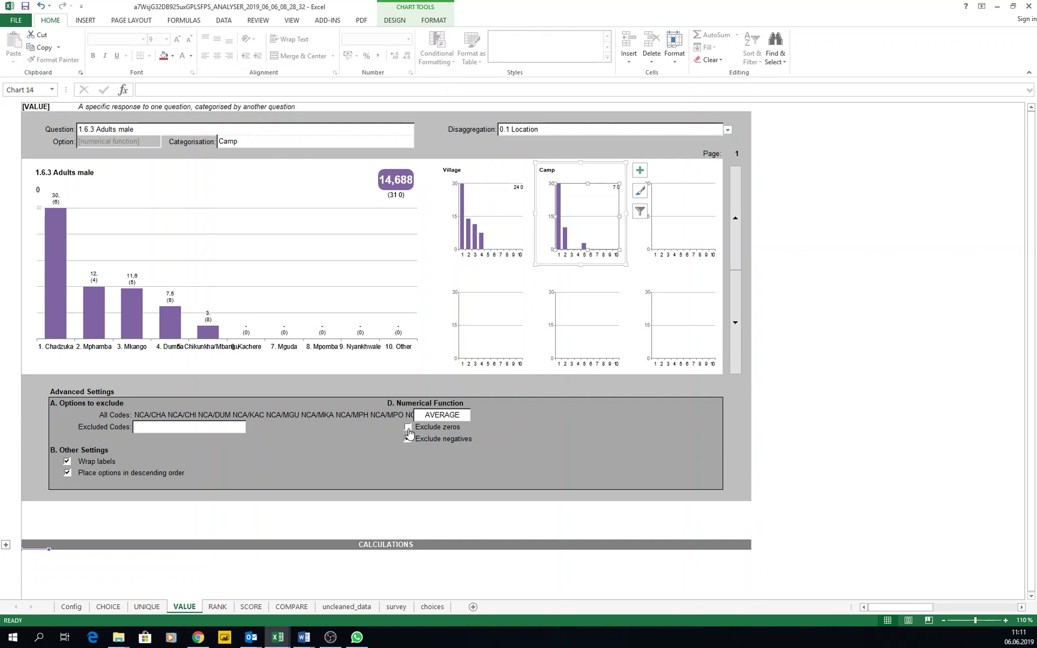
{"action": "left_click", "coordinate": [408, 427]}
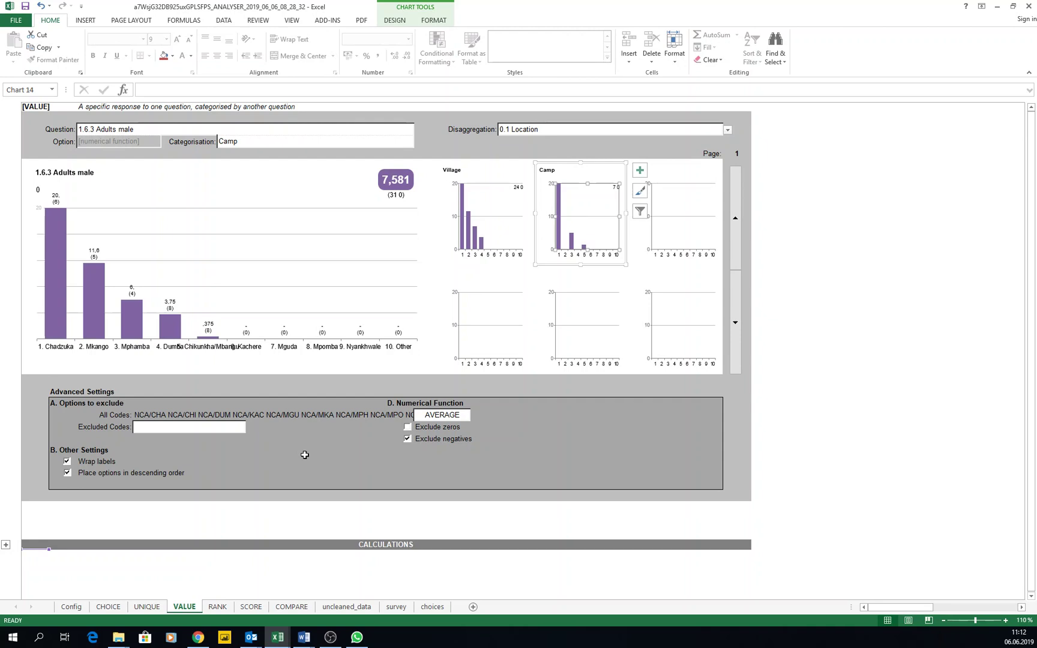
Step: Look through the RANK, SCORE and COMPARE sheets and return to RANK
{"action": "left_click", "coordinate": [217, 606]}
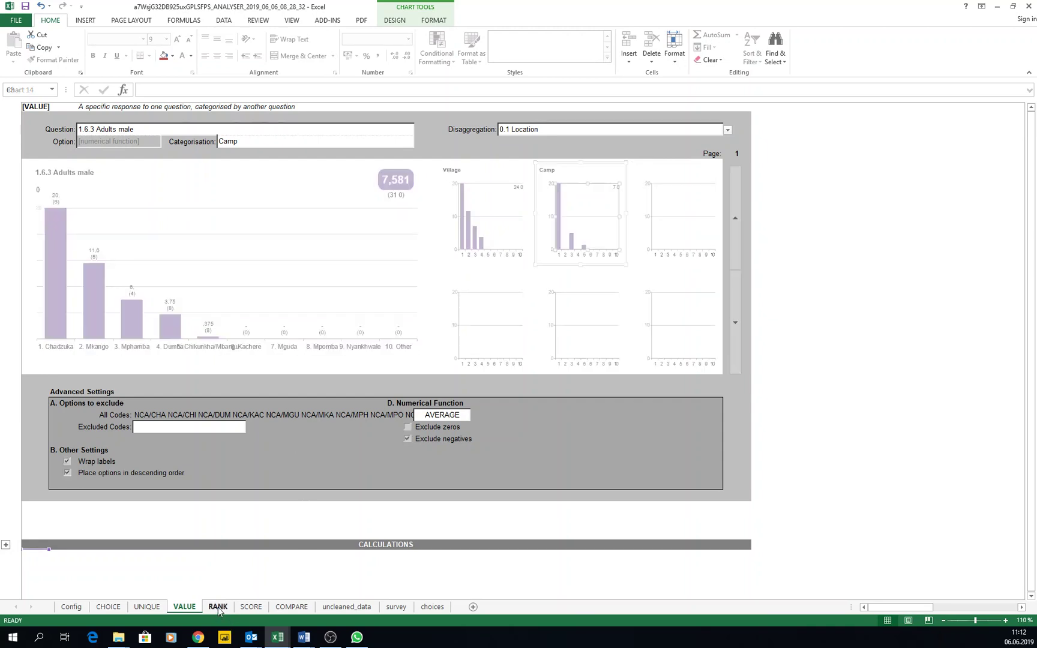
{"action": "left_click", "coordinate": [251, 607]}
{"action": "left_click", "coordinate": [292, 606]}
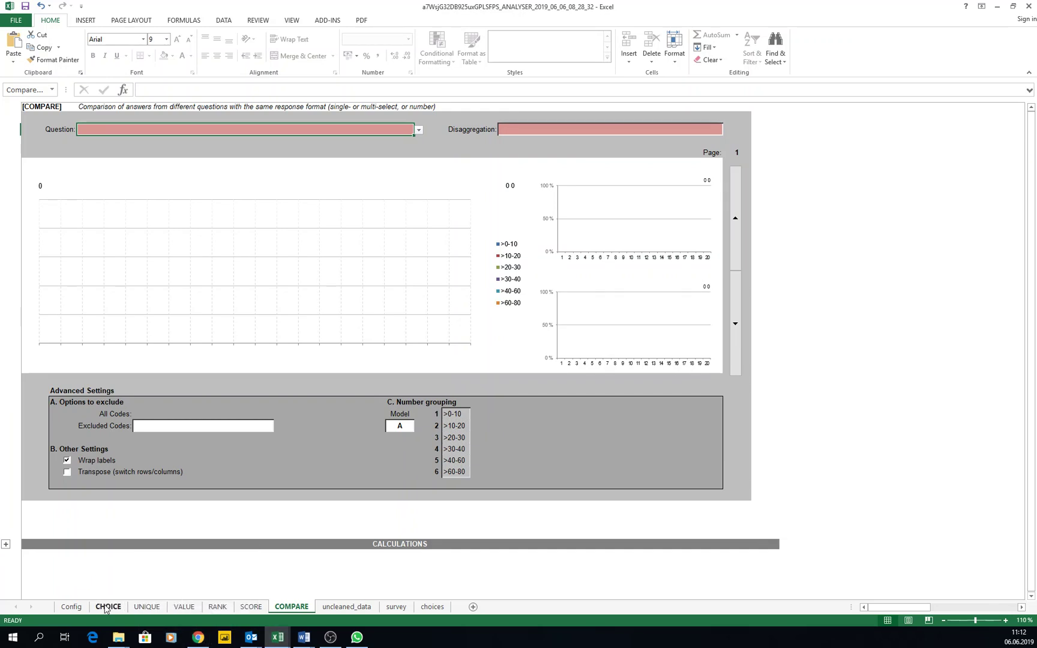
{"action": "left_click", "coordinate": [218, 607]}
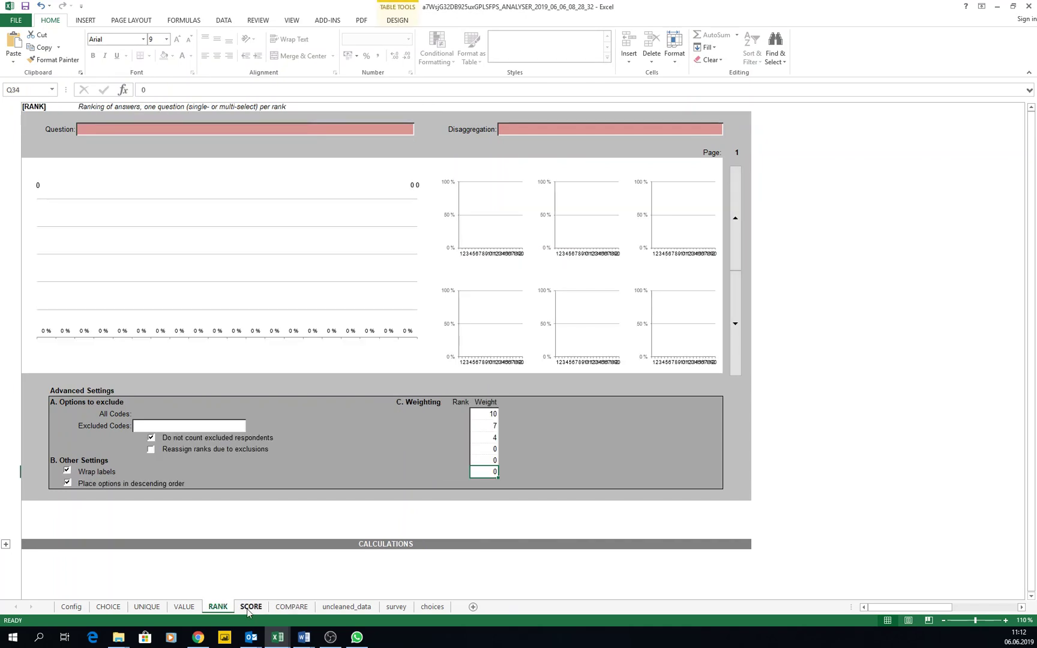
Step: Switch to Chrome and search the web for "mdb toolkit" from the KoBoToolbox Excel Data Analyser page's tab
{"action": "left_click", "coordinate": [207, 641]}
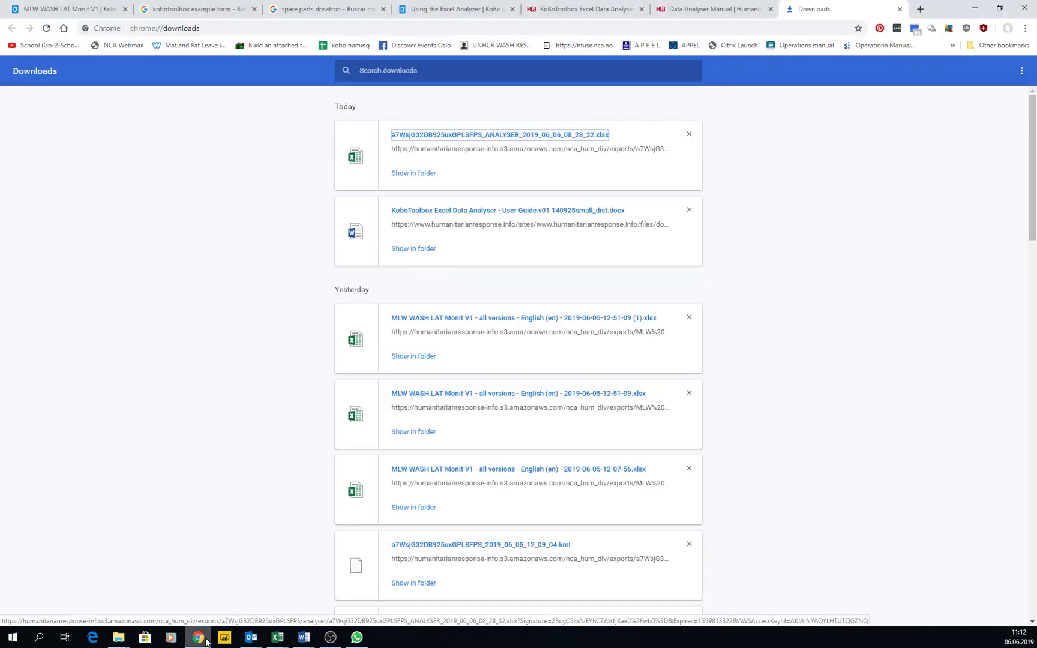
{"action": "left_click", "coordinate": [594, 11]}
{"action": "left_click", "coordinate": [592, 28]}
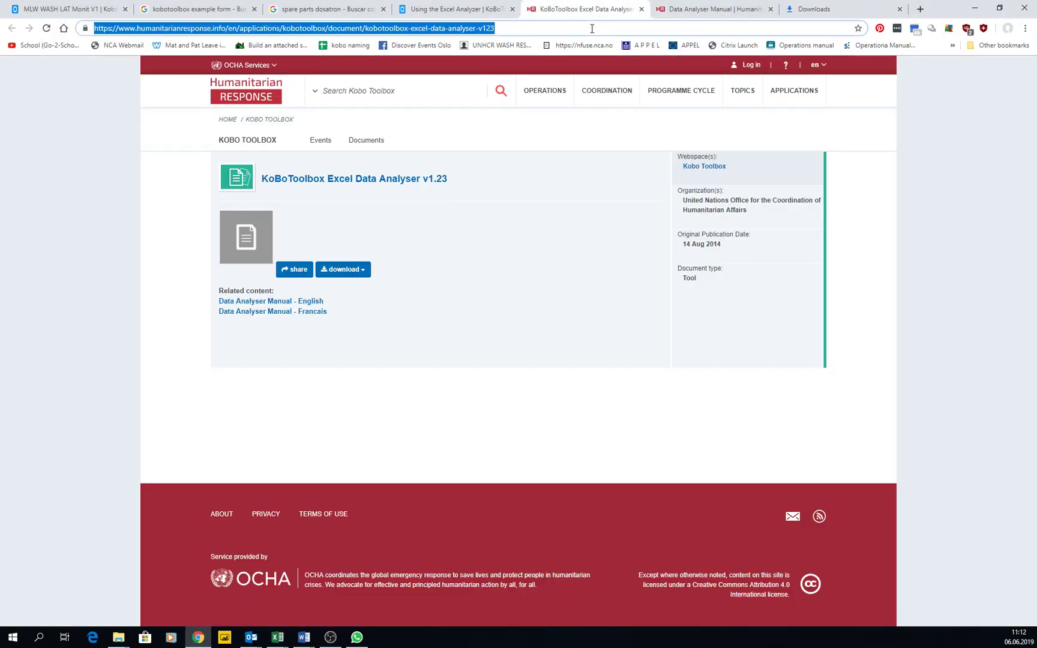
{"action": "type", "text": "mdb "}
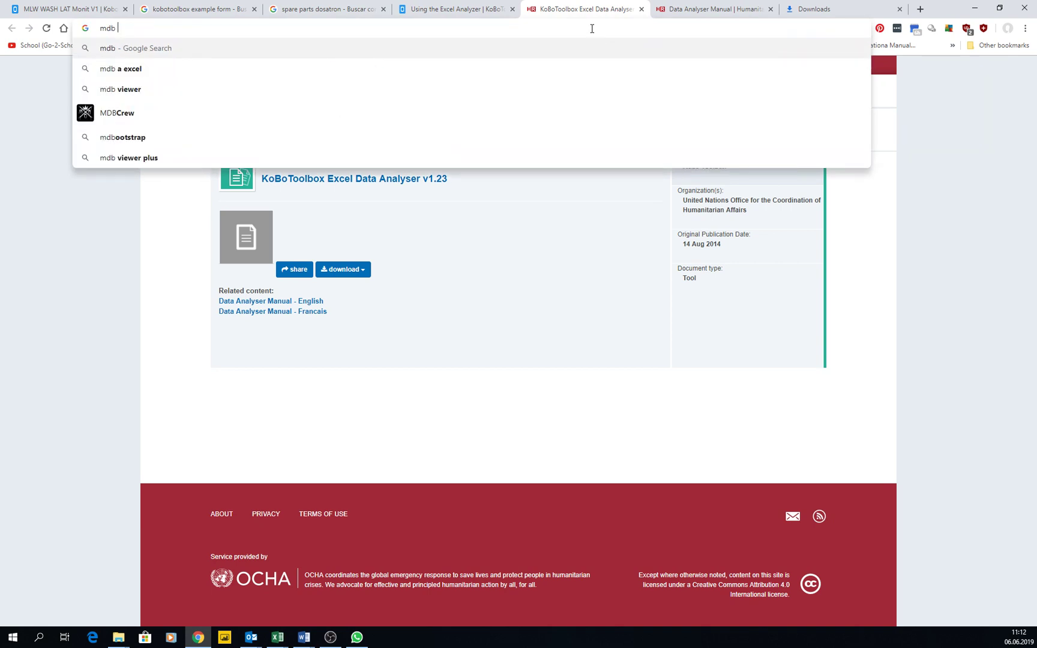
{"action": "type", "text": "toolkit"}
{"action": "key", "text": "Return"}
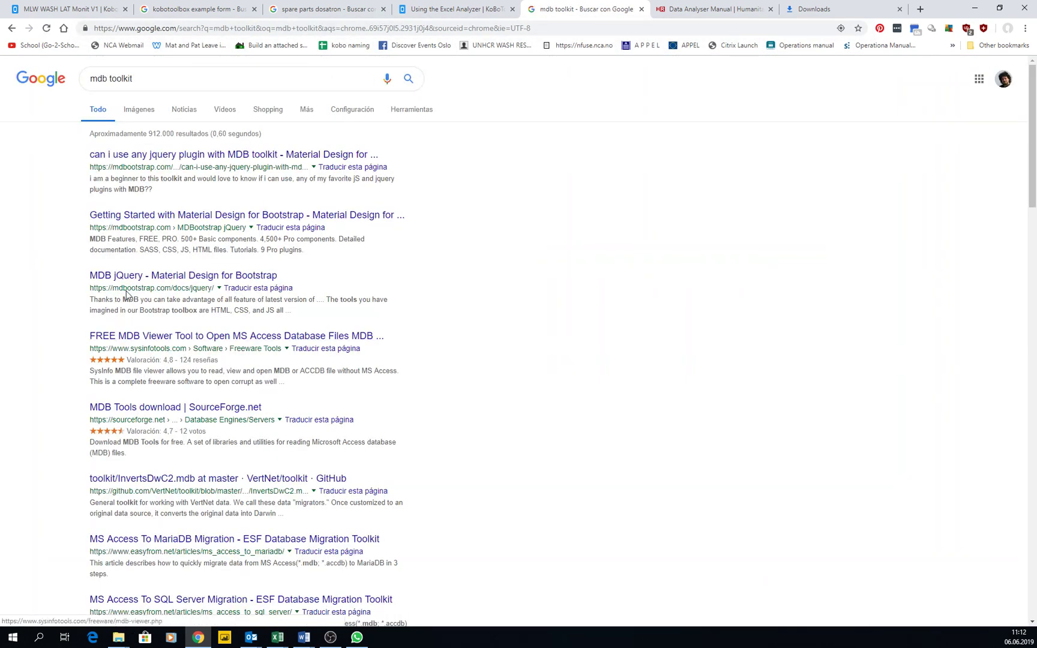
Step: Correct the web search to "mdc toolkit" and open the MDC Toolkit website from the results
{"action": "left_click", "coordinate": [102, 78]}
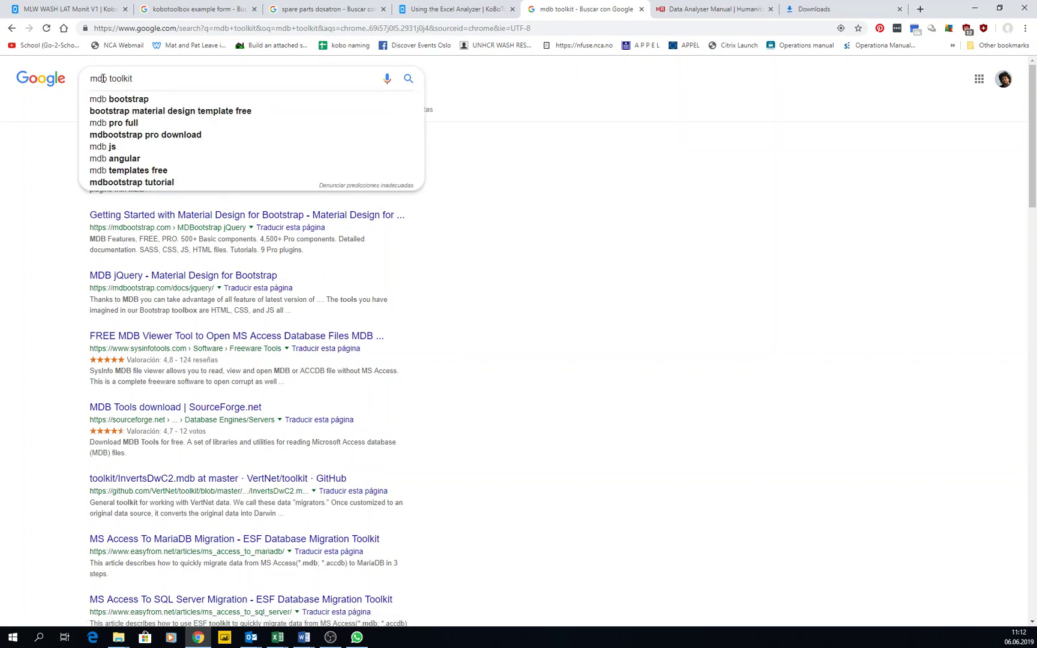
{"action": "key", "text": "BackSpace"}
{"action": "type", "text": "c"}
{"action": "key", "text": "Return"}
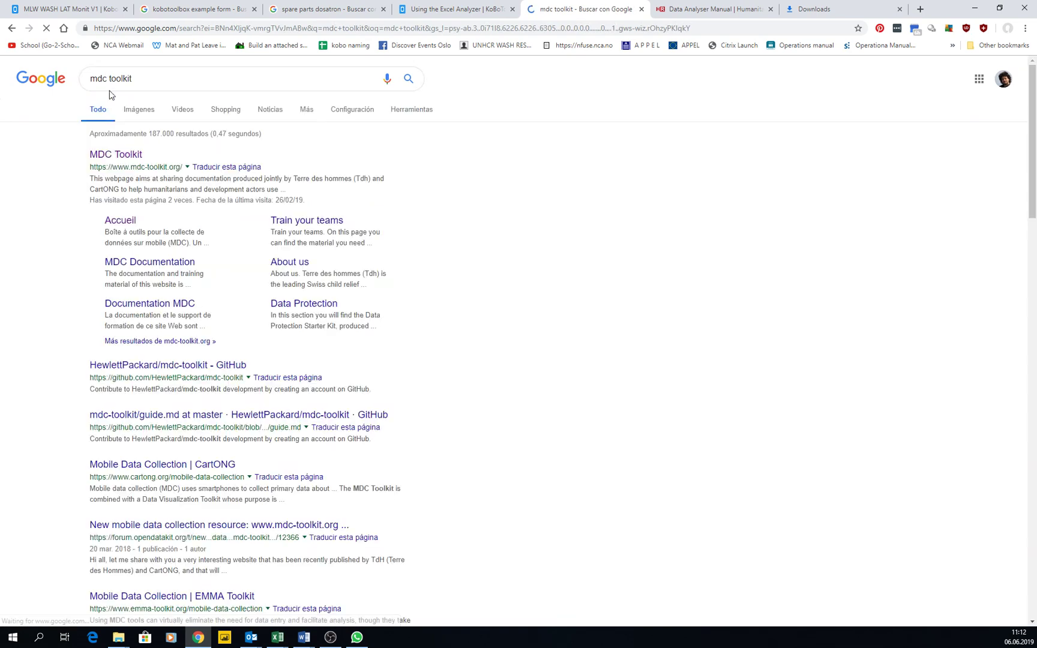
{"action": "left_click", "coordinate": [123, 157]}
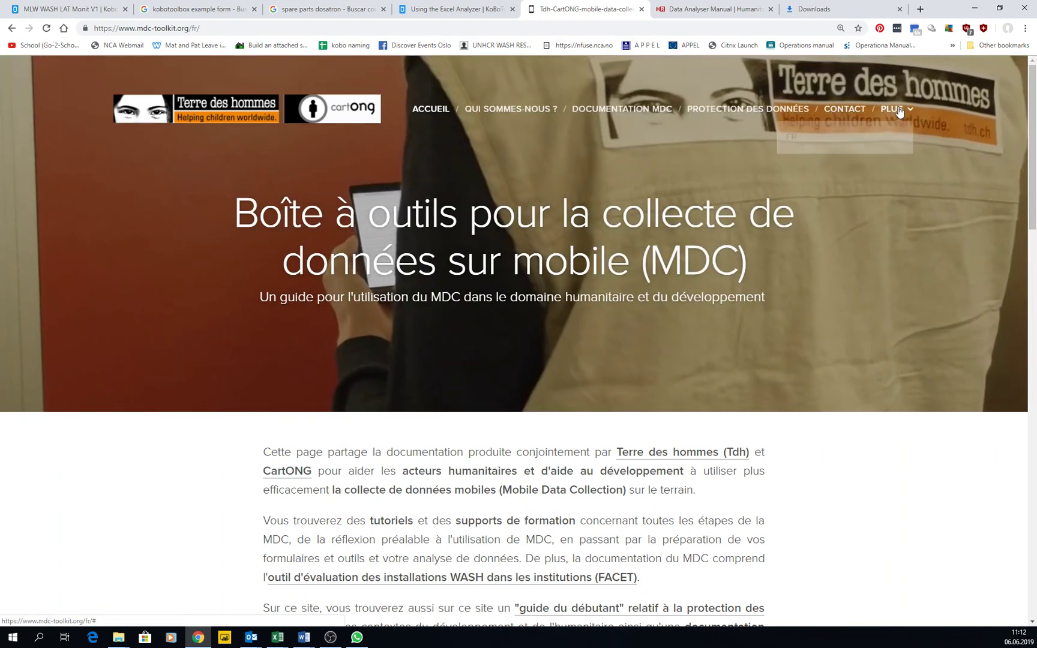
Step: Switch the MDC Toolkit website's language to English
{"action": "left_click", "coordinate": [892, 109]}
{"action": "left_click", "coordinate": [792, 138]}
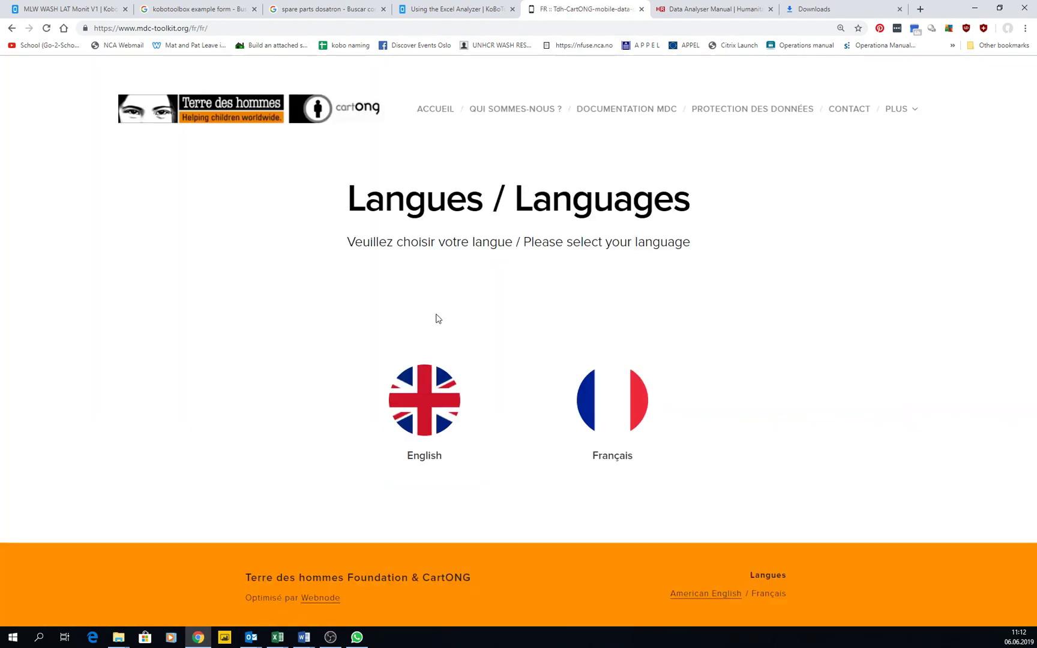
{"action": "left_click", "coordinate": [418, 396]}
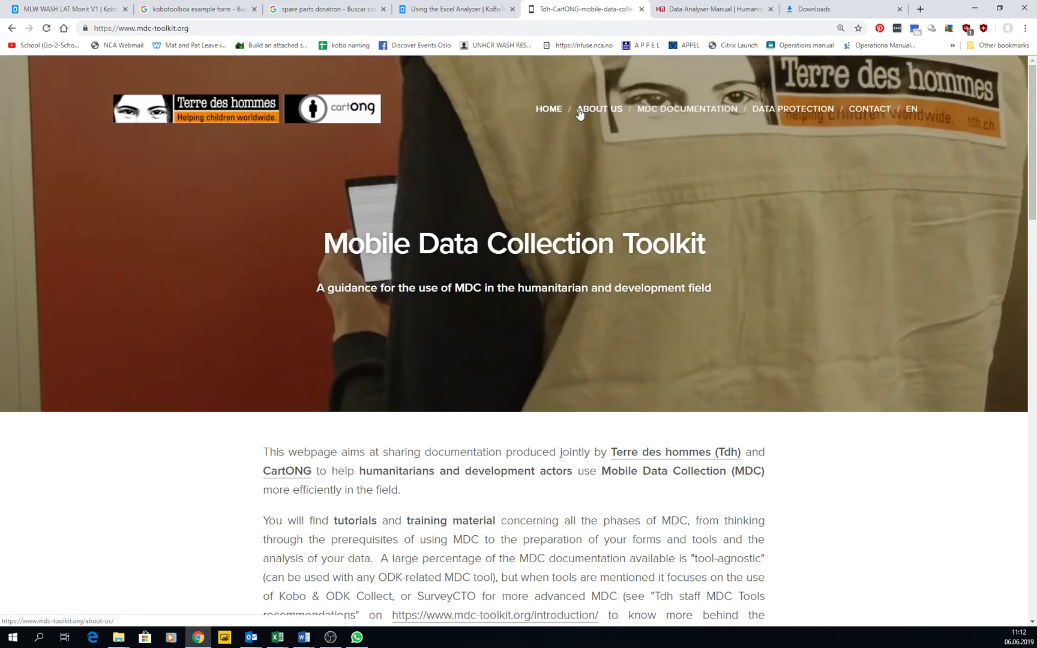
Step: Open the "V - Analyse your data" documentation module and find its Offline analysis section
{"action": "scroll", "coordinate": [671, 184], "scroll_direction": "down", "scroll_amount": 10}
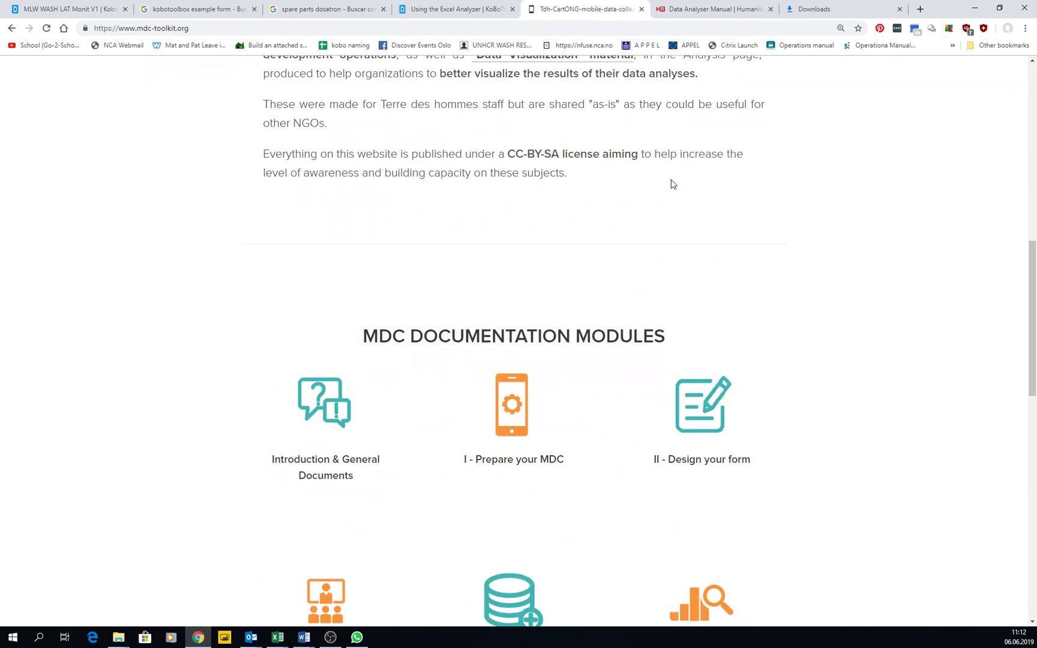
{"action": "scroll", "coordinate": [670, 185], "scroll_direction": "down", "scroll_amount": 4}
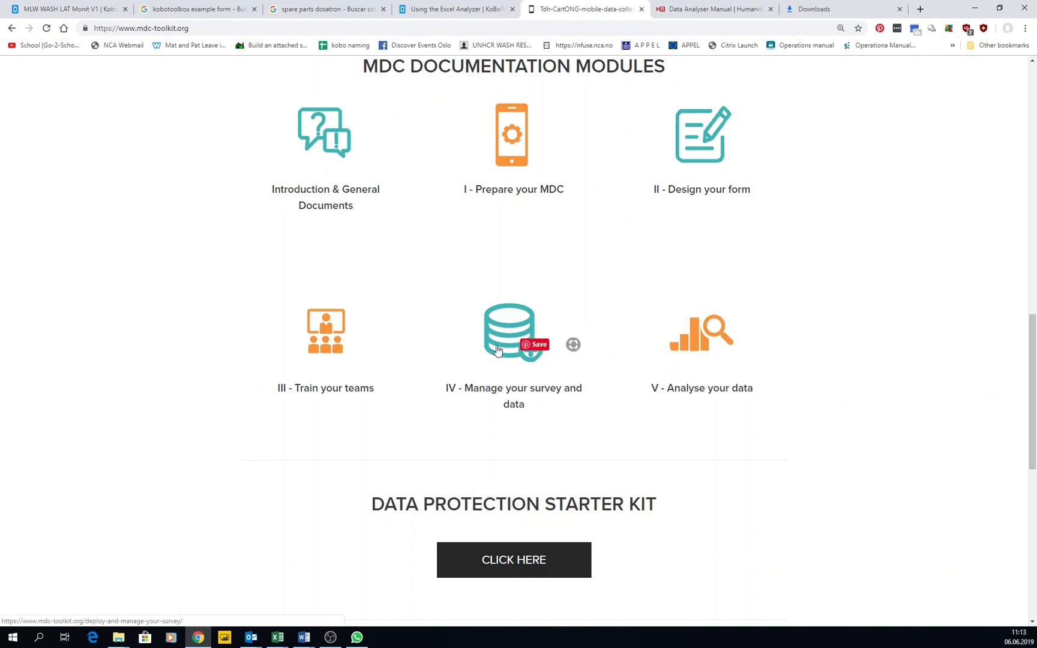
{"action": "left_click", "coordinate": [710, 359]}
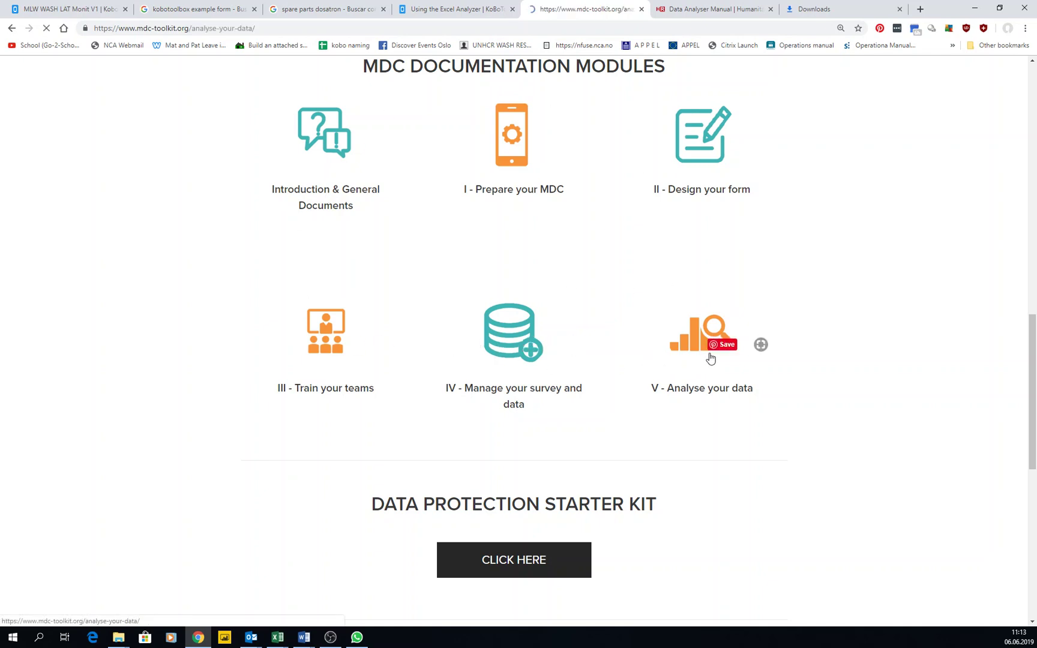
{"action": "scroll", "coordinate": [523, 340], "scroll_direction": "down", "scroll_amount": 8}
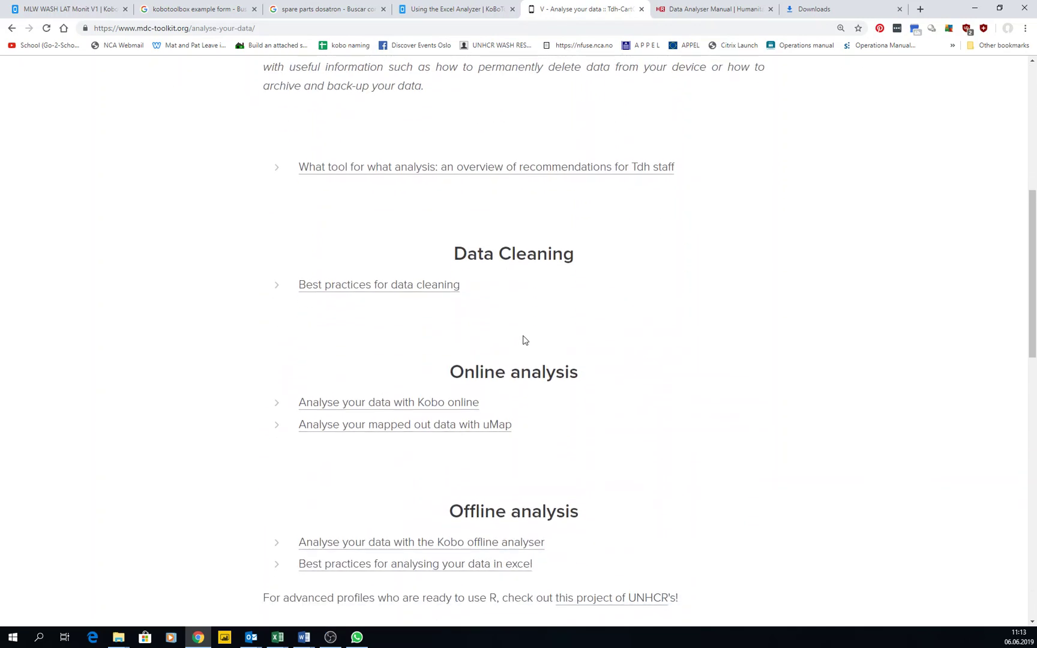
{"action": "scroll", "coordinate": [523, 340], "scroll_direction": "down", "scroll_amount": 2}
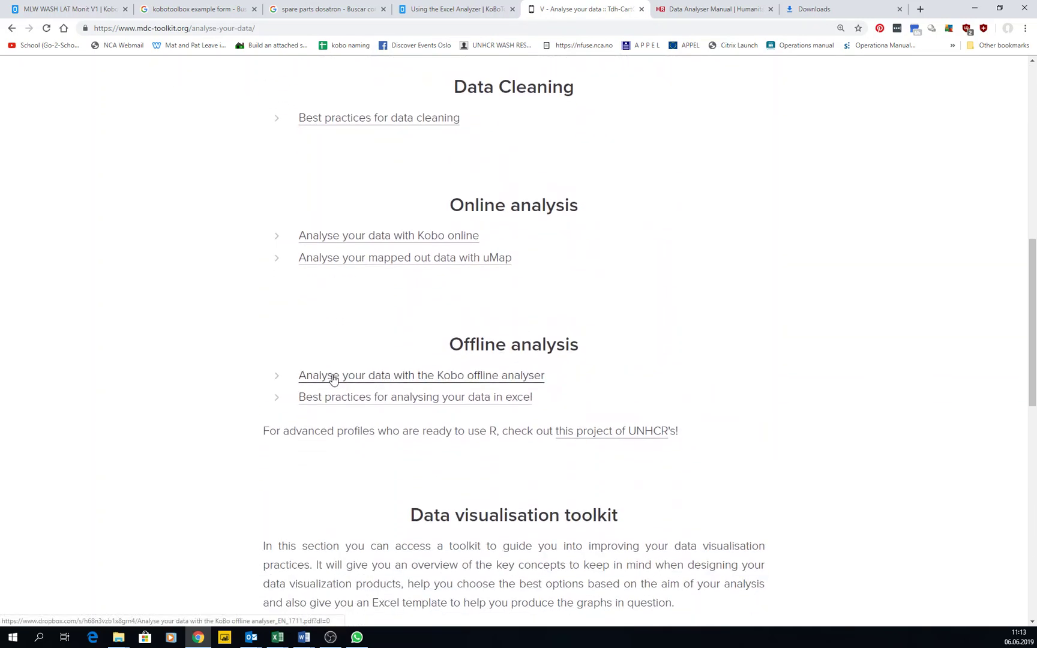
Step: Open the "Analyse your data with the Kobo offline analyser" guide, skim its first pages and close it
{"action": "left_click", "coordinate": [419, 376]}
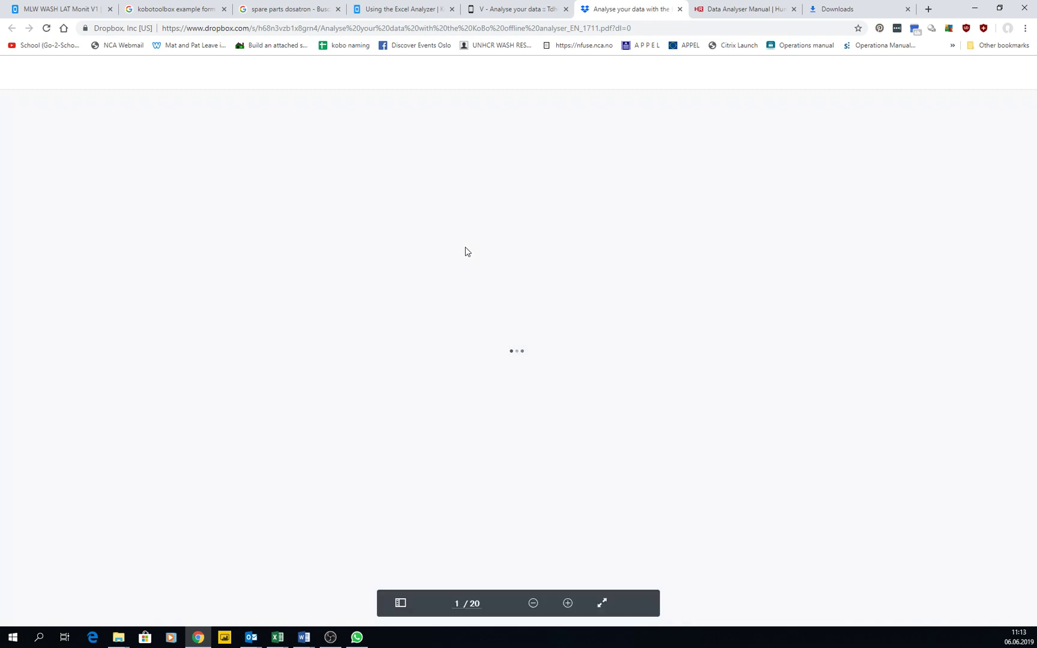
{"action": "scroll", "coordinate": [468, 251], "scroll_direction": "down", "scroll_amount": 3}
{"action": "scroll", "coordinate": [465, 251], "scroll_direction": "down", "scroll_amount": 2}
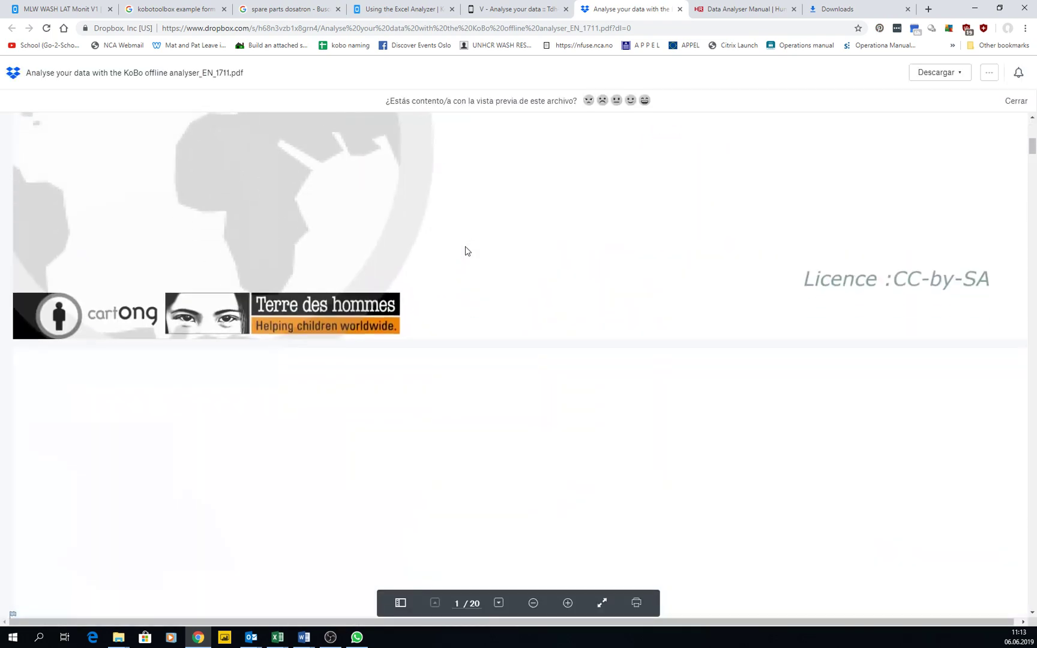
{"action": "left_click", "coordinate": [680, 10]}
Step: Return to the Excel analyser workbook and highlight the Rank, Score and Compare suffix settings on the Config sheet
{"action": "key", "text": "alt+Tab"}
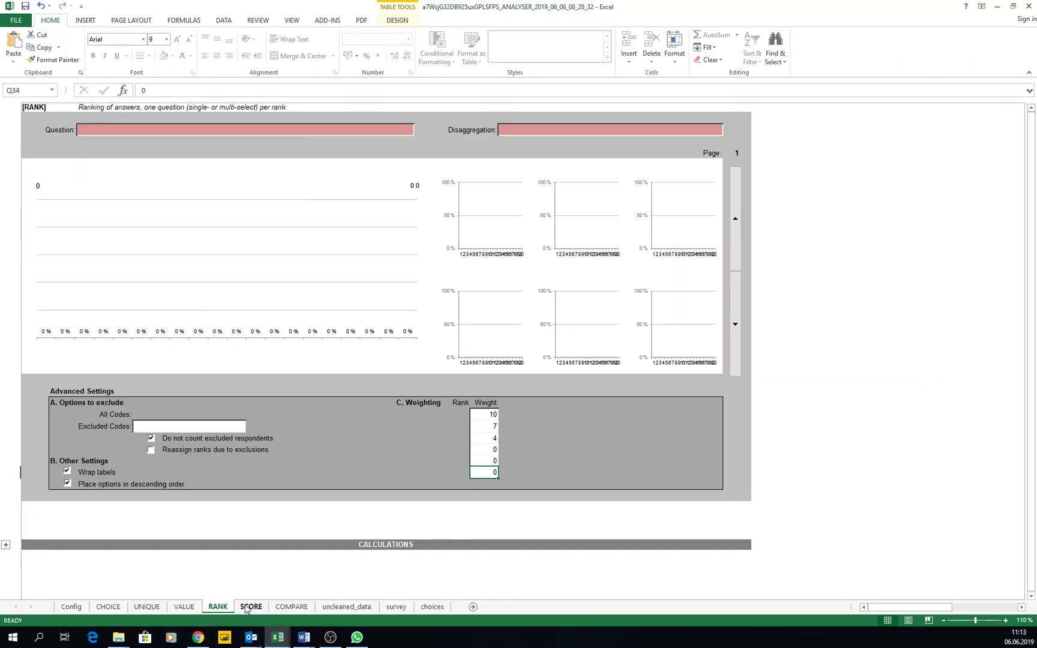
{"action": "left_click", "coordinate": [71, 607]}
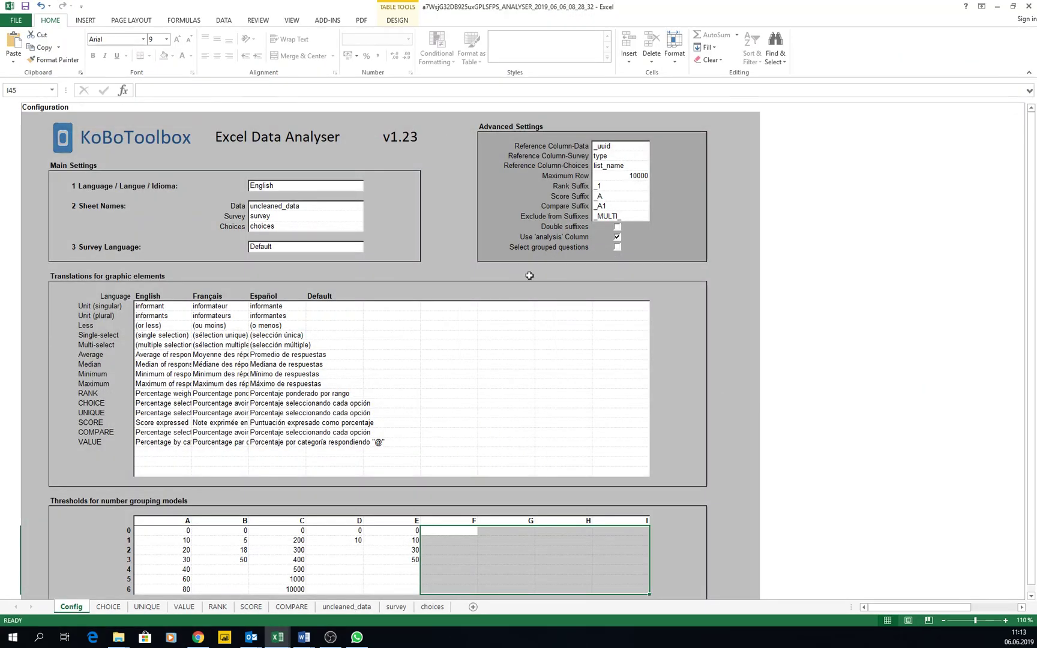
{"action": "mouse_move", "coordinate": [597, 186]}
{"action": "left_mouse_down"}
{"action": "mouse_move", "coordinate": [599, 215]}
{"action": "mouse_move", "coordinate": [601, 192]}
{"action": "mouse_move", "coordinate": [600, 206]}
{"action": "left_mouse_up"}
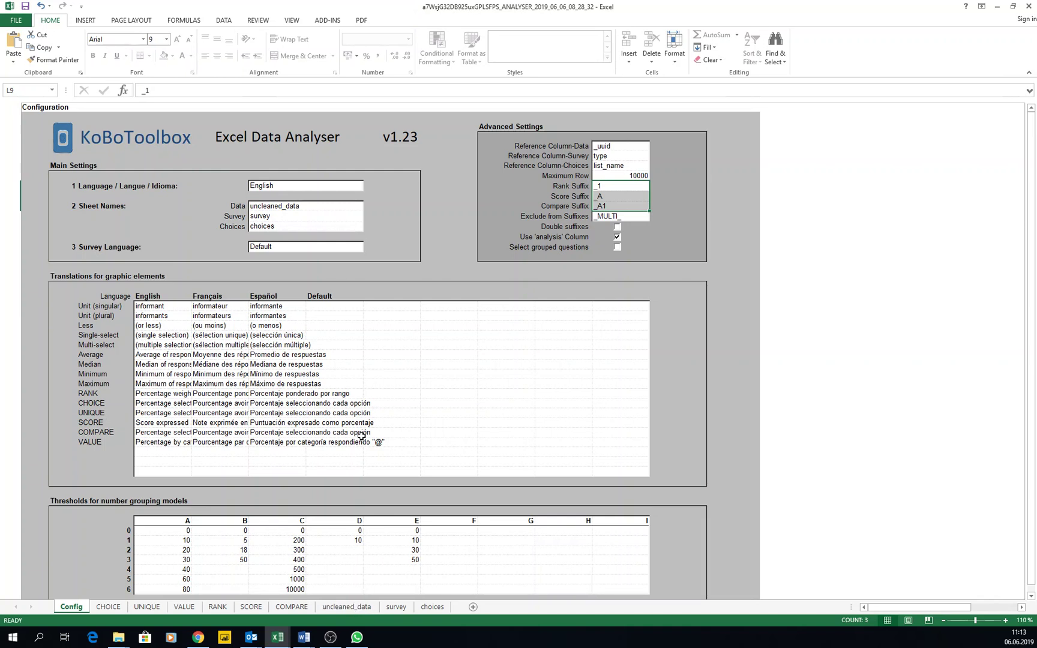
Step: Copy the main 1.6.3 Adults male chart from the CHOICE sheet
{"action": "left_click", "coordinate": [108, 608]}
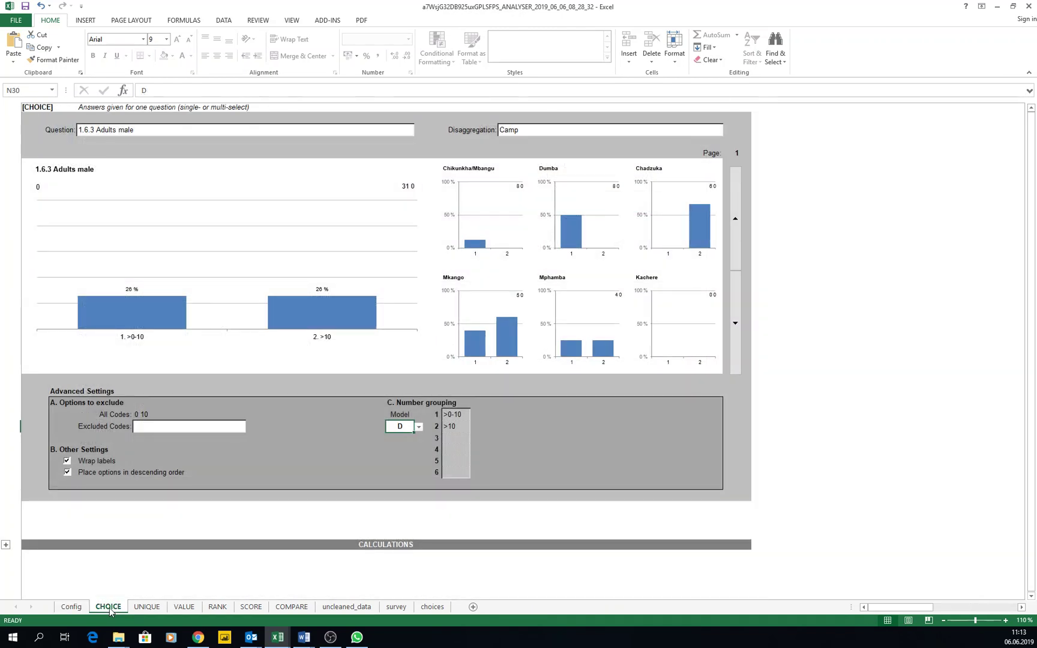
{"action": "left_click", "coordinate": [185, 181]}
{"action": "left_click", "coordinate": [495, 173]}
{"action": "left_click", "coordinate": [587, 174]}
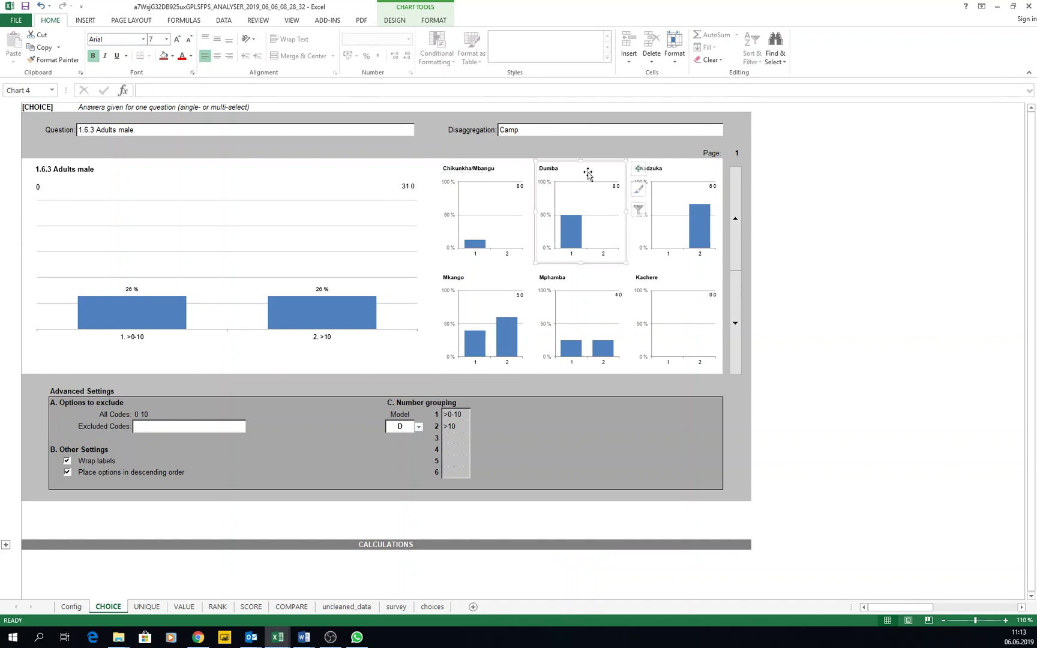
{"action": "left_click", "coordinate": [633, 179]}
{"action": "left_click", "coordinate": [285, 180]}
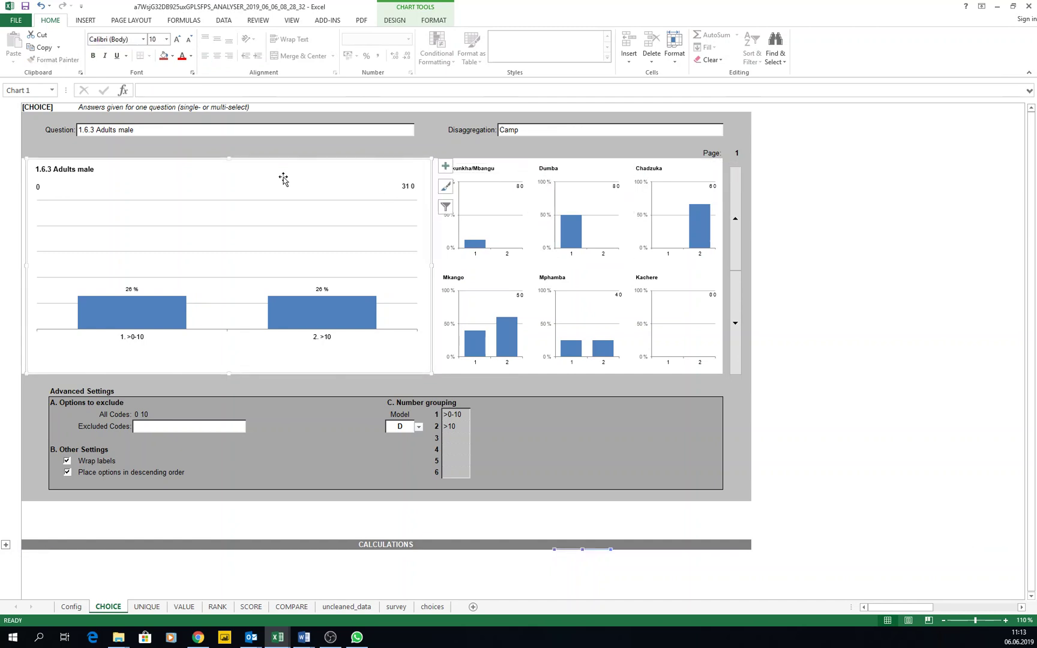
{"action": "right_click", "coordinate": [283, 177]}
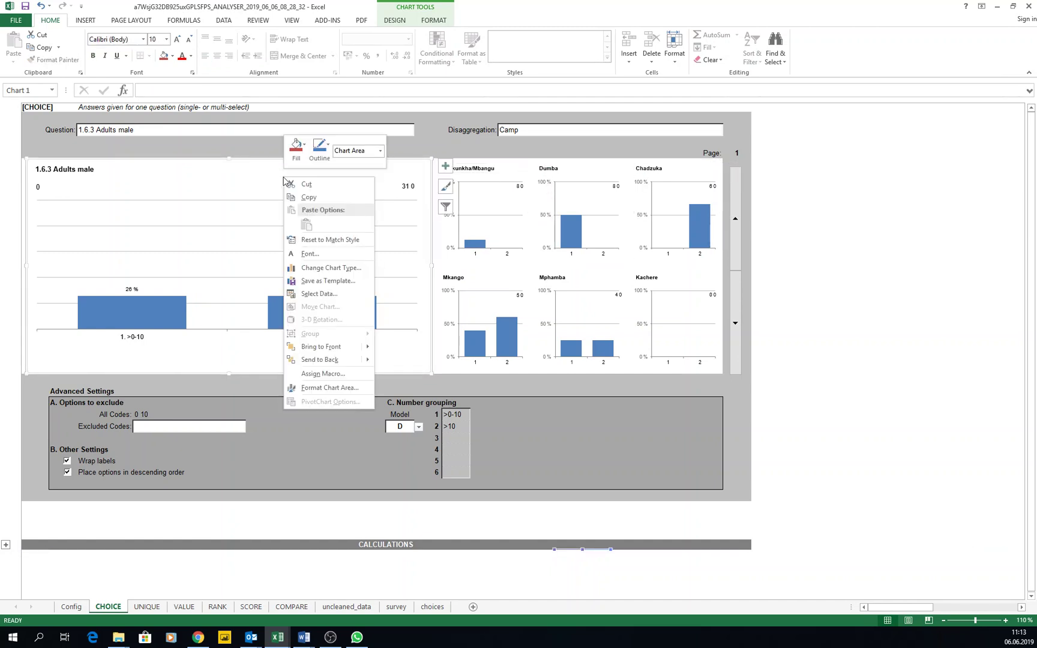
{"action": "left_click", "coordinate": [307, 199]}
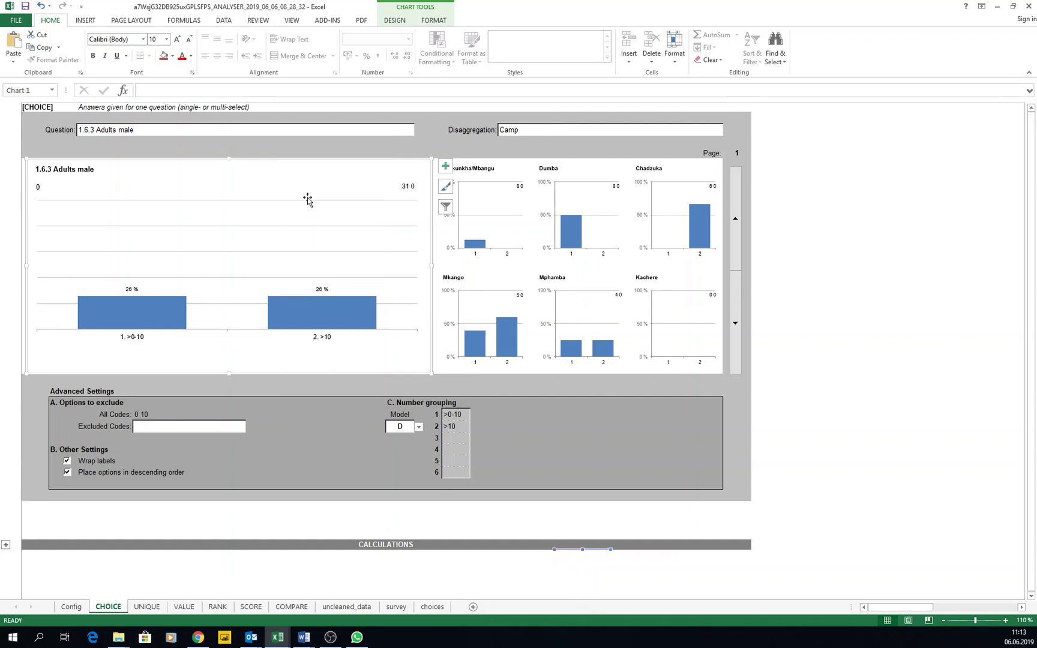
Step: Switch to the Emer Lat Construction Report_VF document in Word and paste the chart as a picture on a new line above "Beneficiary selection criteria"
{"action": "left_click", "coordinate": [303, 637]}
{"action": "left_click", "coordinate": [384, 588]}
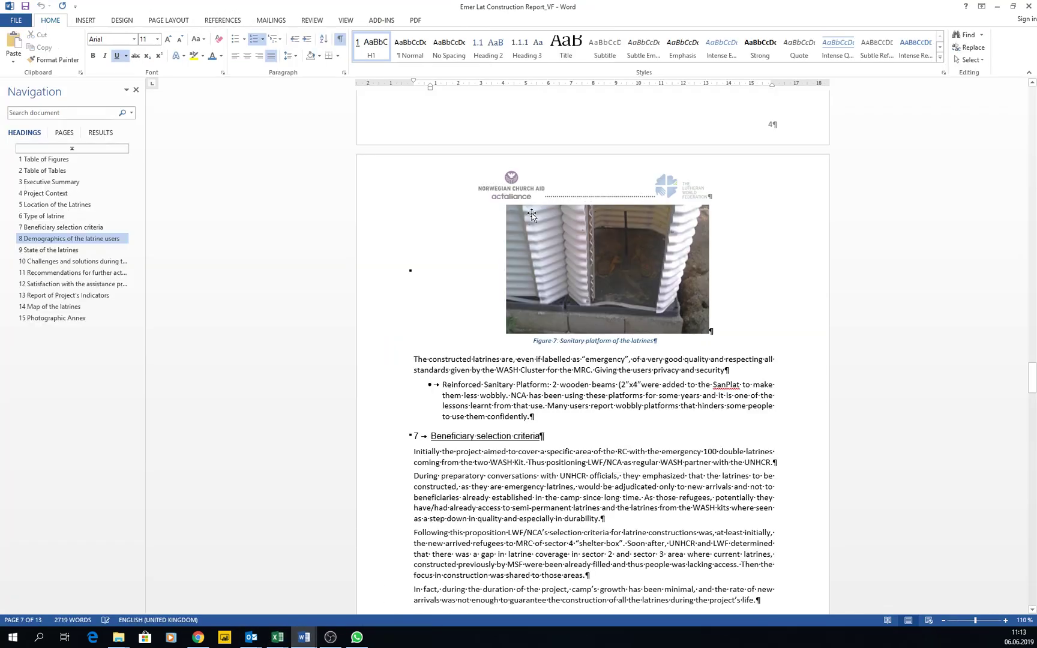
{"action": "right_click", "coordinate": [548, 420]}
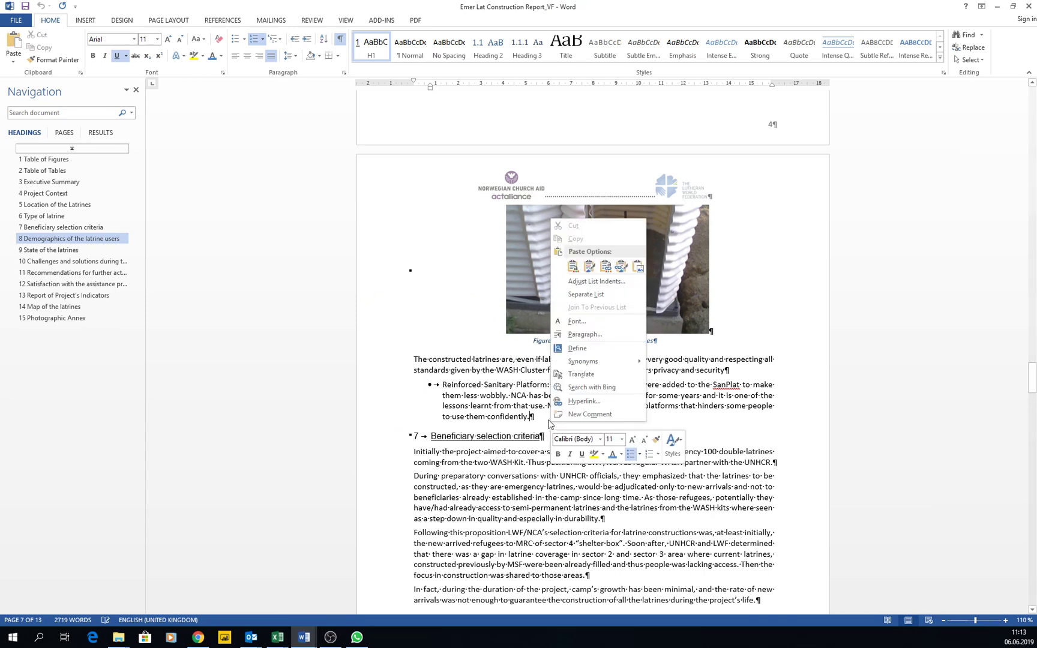
{"action": "left_click", "coordinate": [548, 410]}
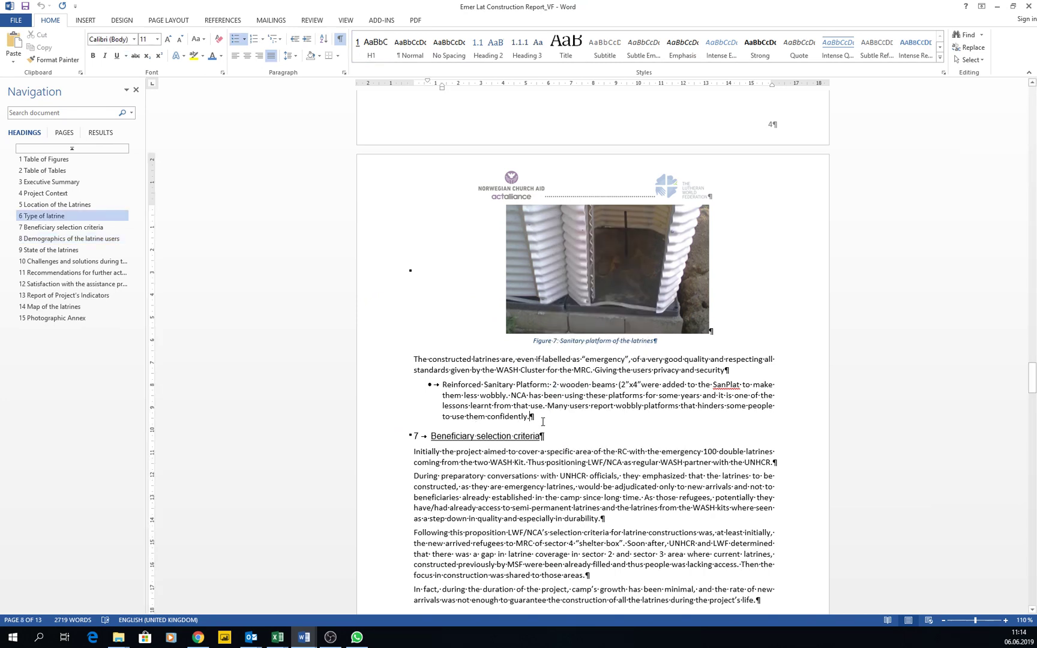
{"action": "key", "text": "Return"}
{"action": "key", "text": "Return"}
{"action": "right_click", "coordinate": [444, 447]}
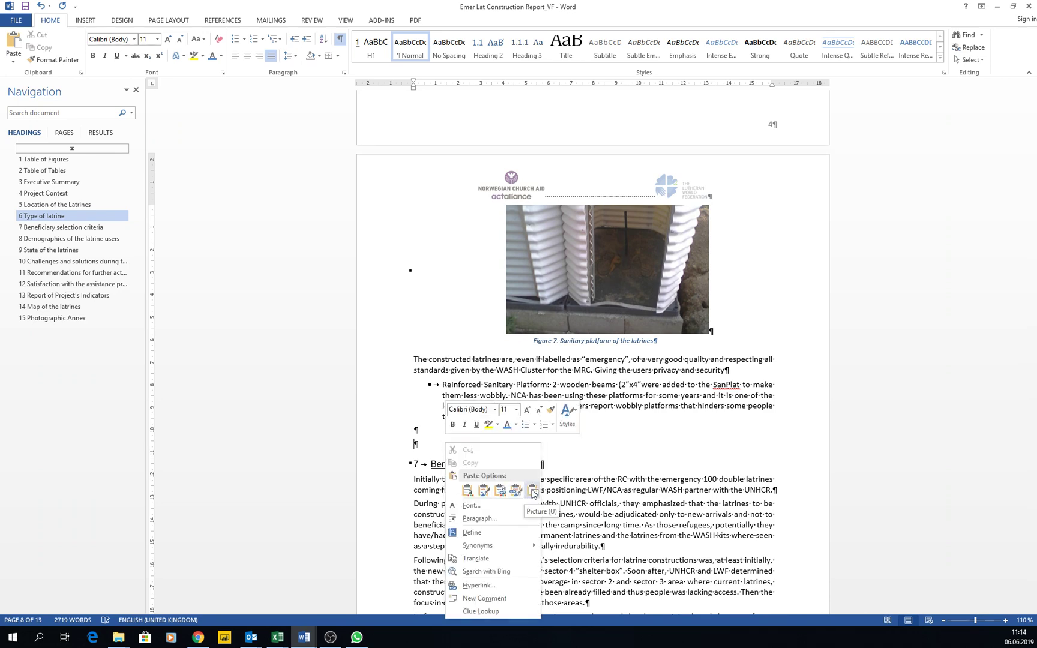
{"action": "left_click", "coordinate": [532, 492]}
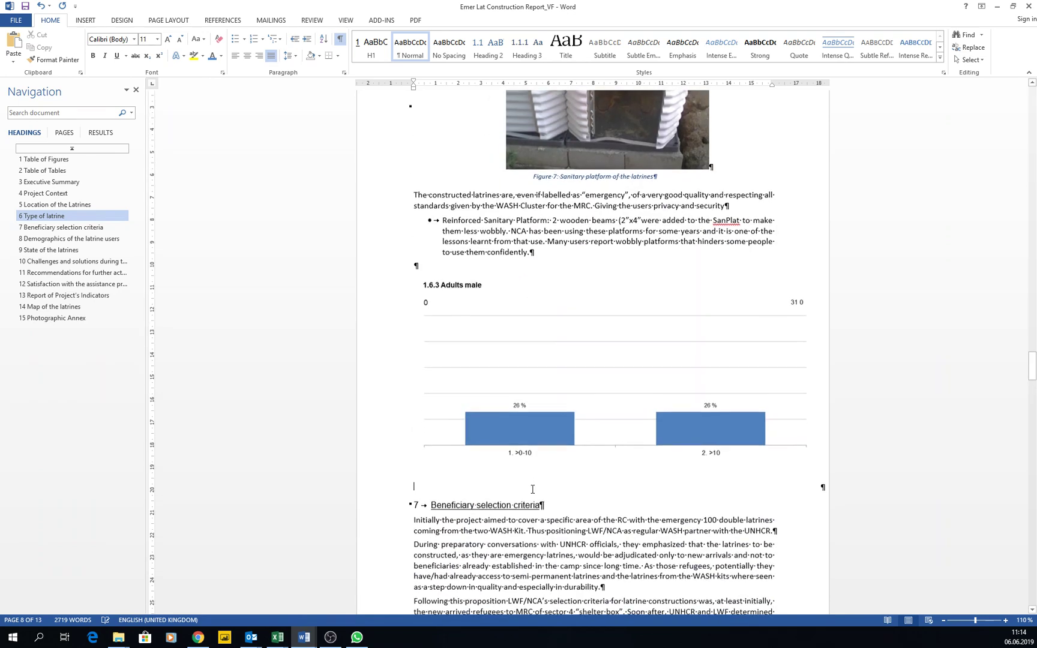
Step: Add an empty paragraph below the pasted chart picture and switch back to the Excel analyser workbook
{"action": "left_click", "coordinate": [624, 480]}
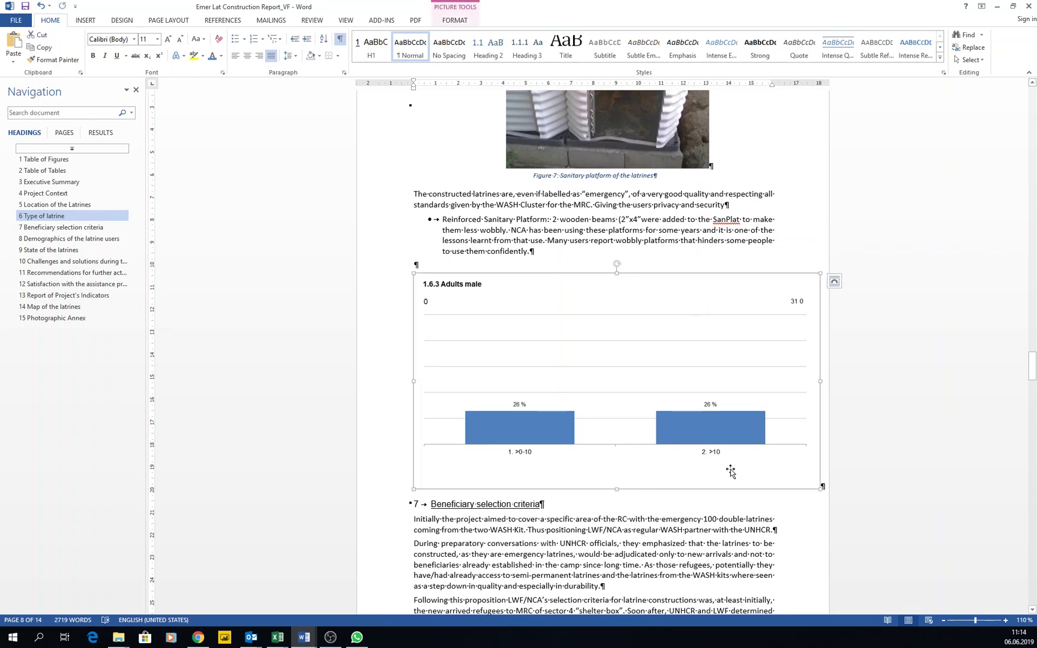
{"action": "left_click", "coordinate": [821, 485]}
{"action": "key", "text": "Return"}
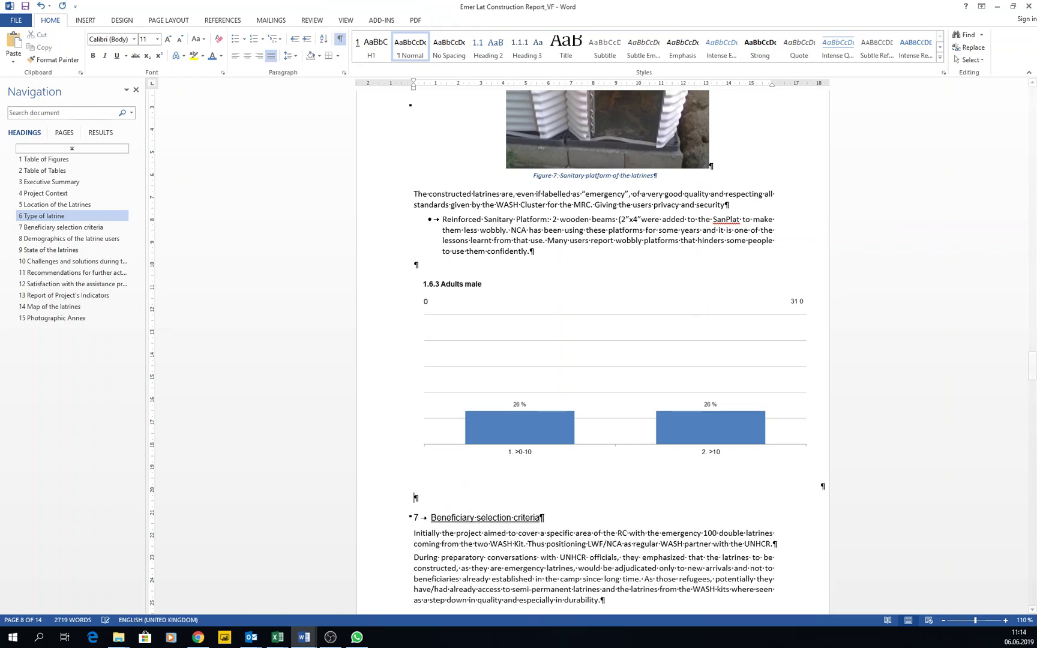
{"action": "key", "text": "alt+Tab"}
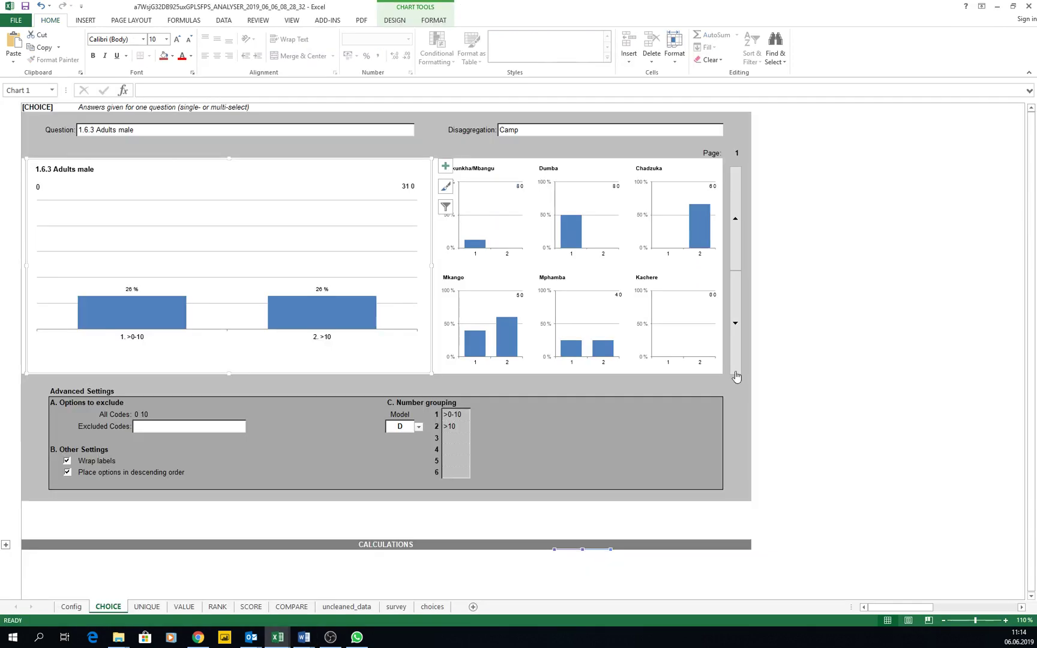
{"action": "left_click", "coordinate": [510, 171]}
{"action": "left_click", "coordinate": [591, 177], "text": "ctrl"}
{"action": "left_click", "coordinate": [667, 178], "text": "ctrl"}
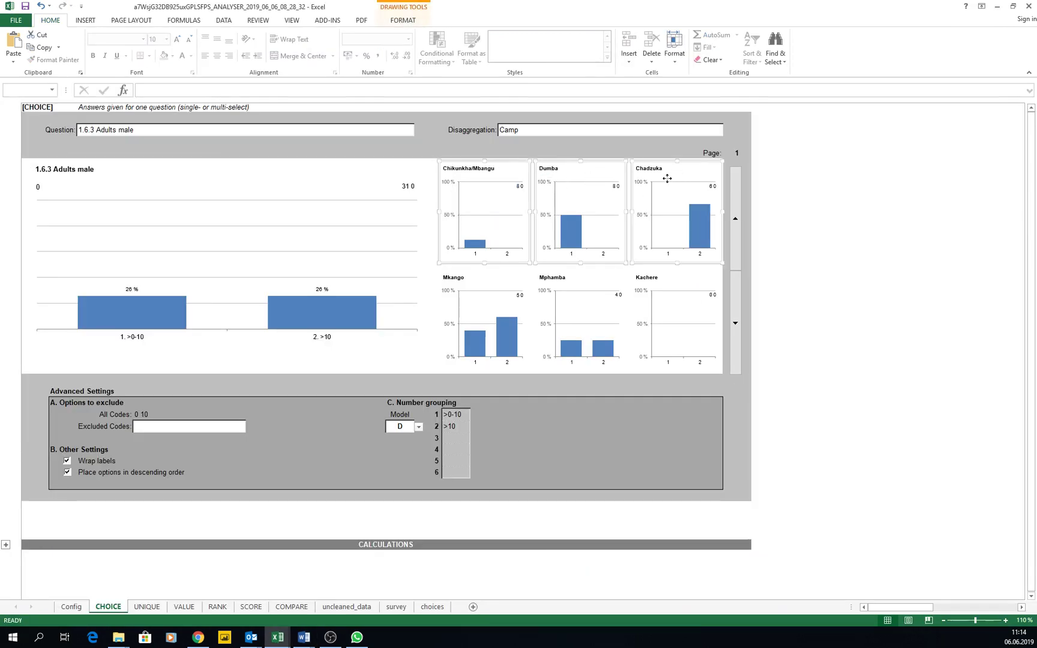
{"action": "left_click", "coordinate": [511, 276], "text": "ctrl"}
{"action": "left_click", "coordinate": [586, 276], "text": "ctrl"}
{"action": "left_click", "coordinate": [663, 276], "text": "ctrl"}
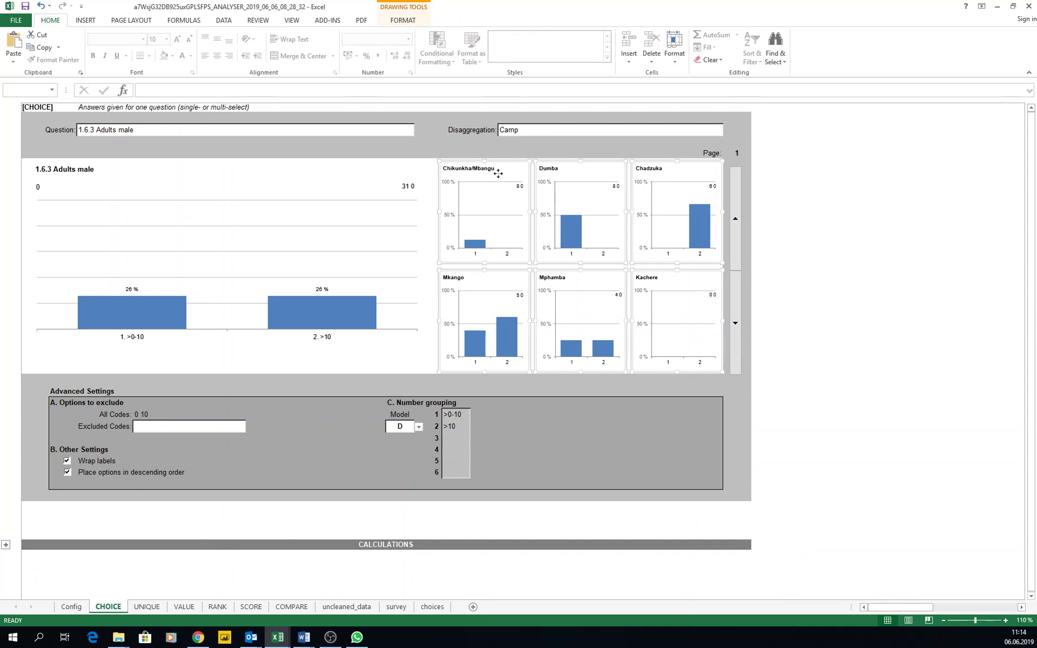
{"action": "left_click", "coordinate": [542, 154]}
Step: Select all six small Camp charts on the CHOICE sheet together and copy them
{"action": "left_click", "coordinate": [510, 170]}
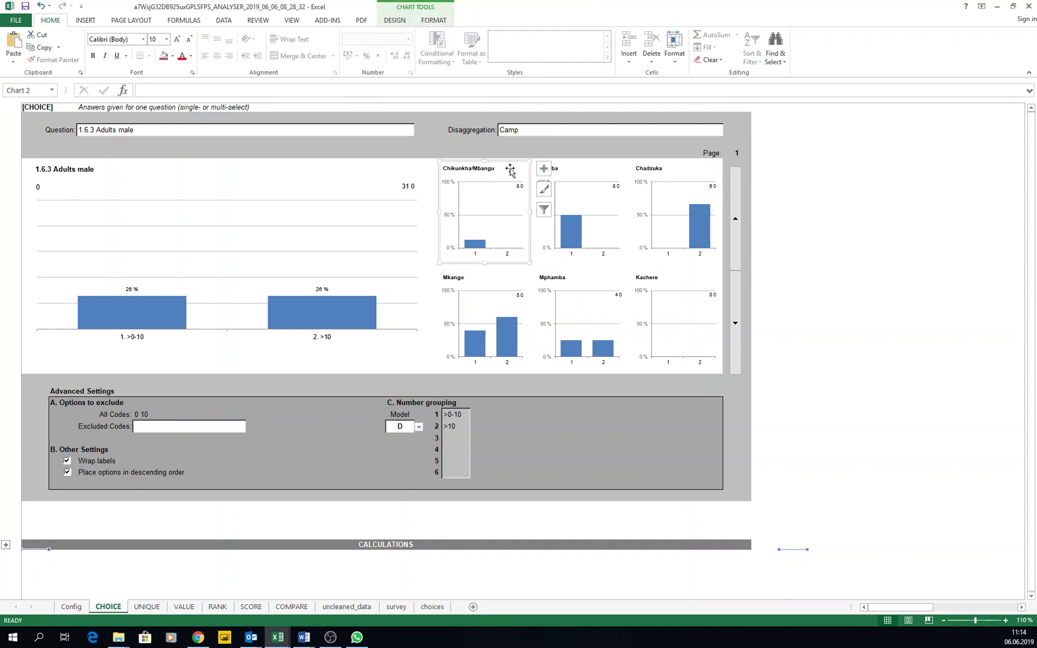
{"action": "left_click", "coordinate": [596, 164], "text": "ctrl"}
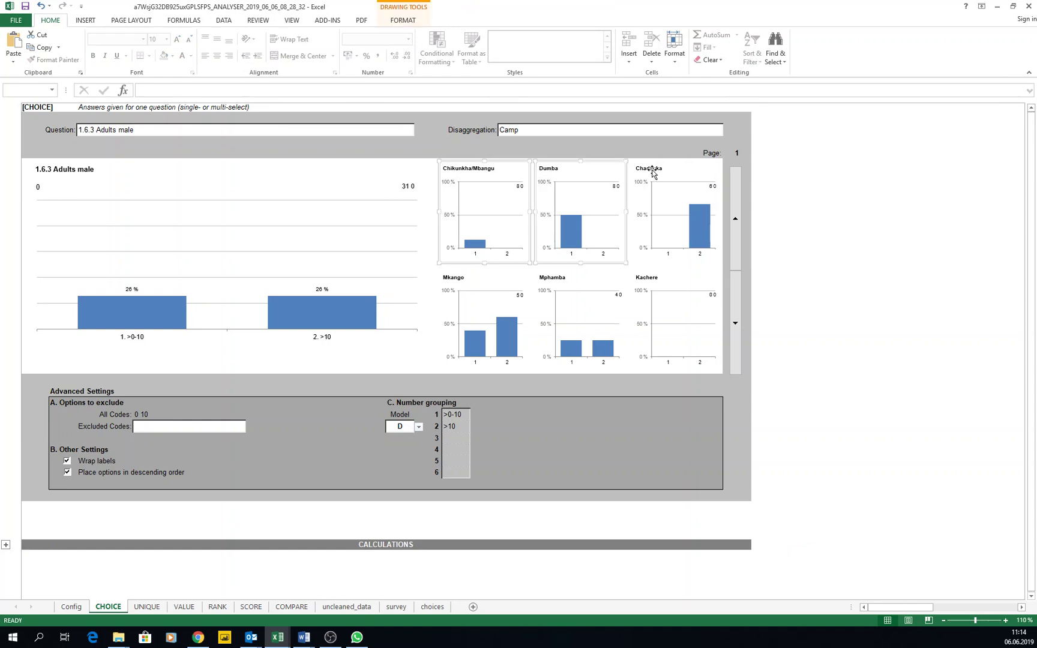
{"action": "left_click", "coordinate": [673, 167], "text": "ctrl"}
{"action": "left_click", "coordinate": [516, 277], "text": "ctrl"}
{"action": "left_click", "coordinate": [675, 276], "text": "ctrl"}
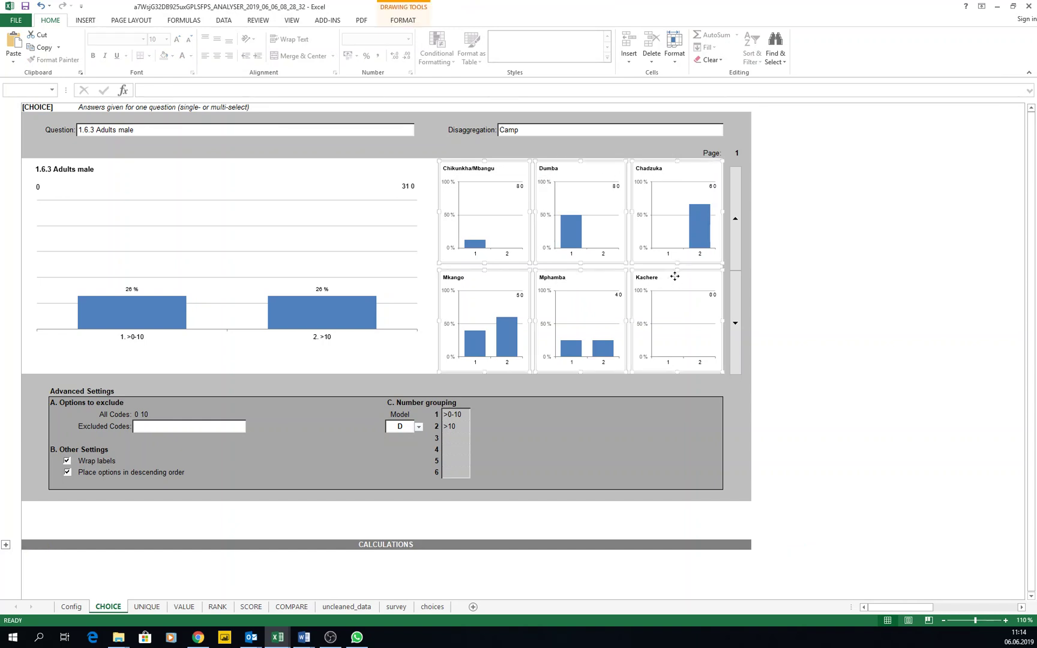
{"action": "right_click", "coordinate": [506, 173]}
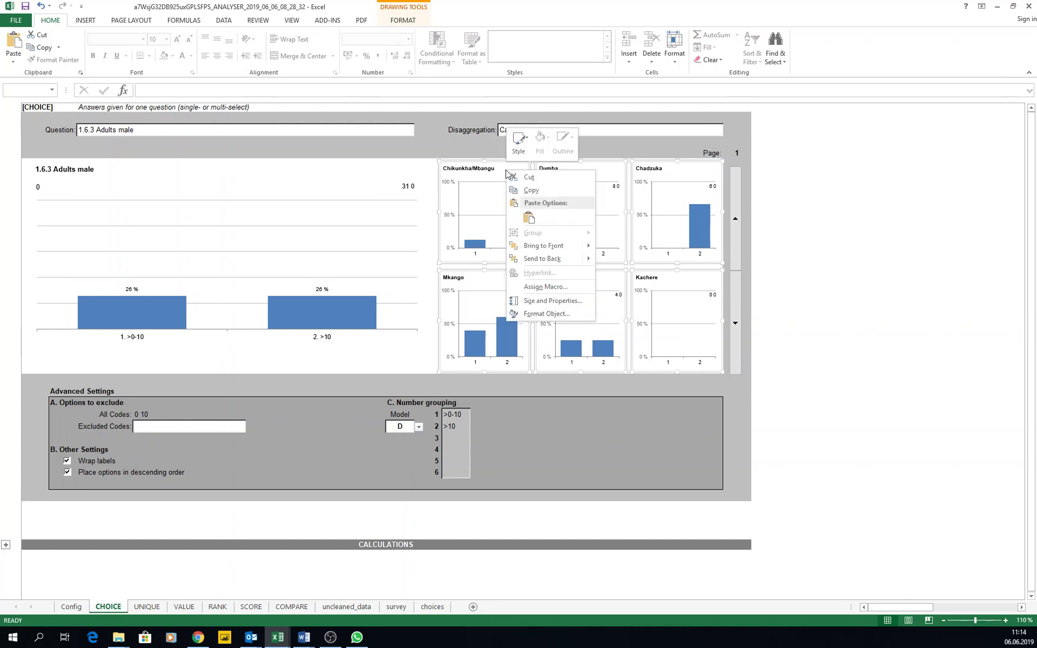
{"action": "left_click", "coordinate": [530, 191]}
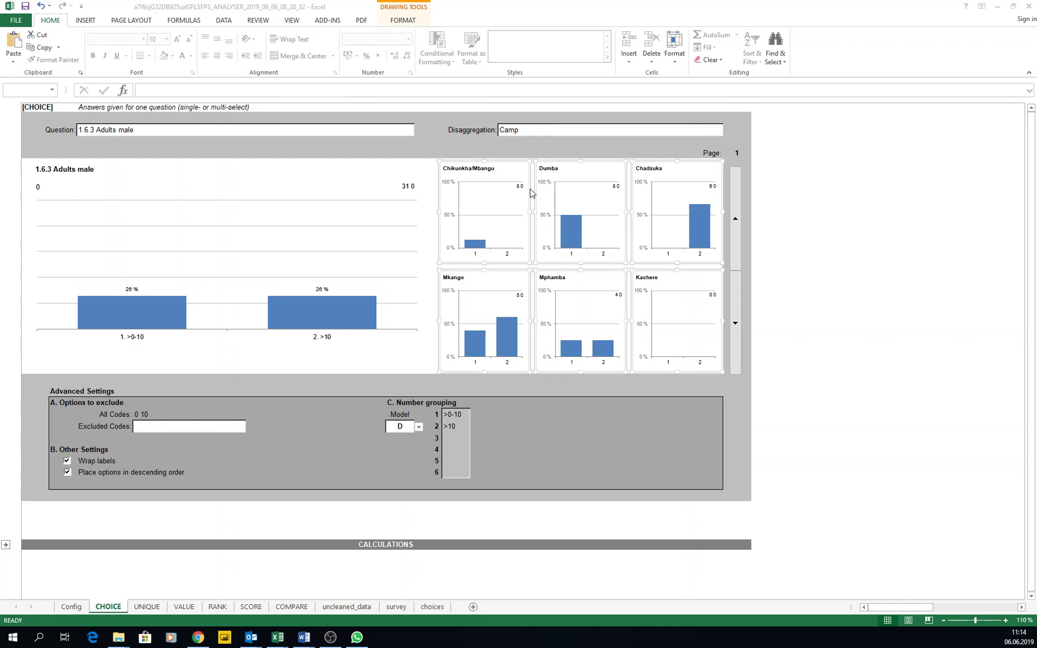
Step: Switch to the Word report and paste the six Camp charts as a picture in the empty paragraph below the Adults male chart
{"action": "key", "text": "alt+Tab"}
{"action": "right_click", "coordinate": [428, 499]}
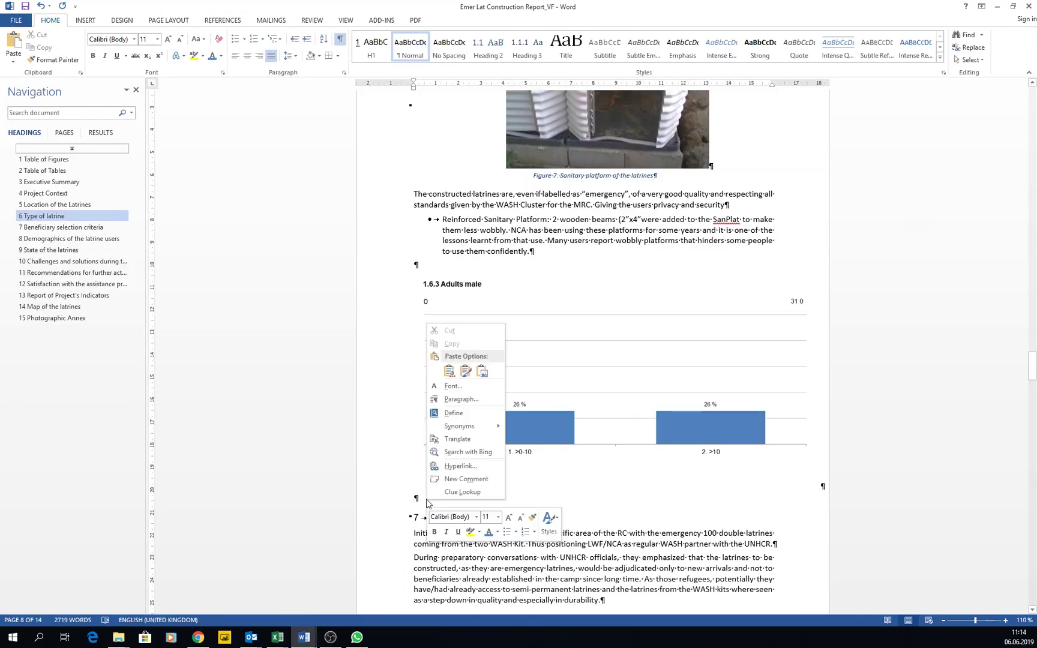
{"action": "left_click", "coordinate": [482, 372]}
{"action": "scroll", "coordinate": [481, 375], "scroll_direction": "down", "scroll_amount": 12}
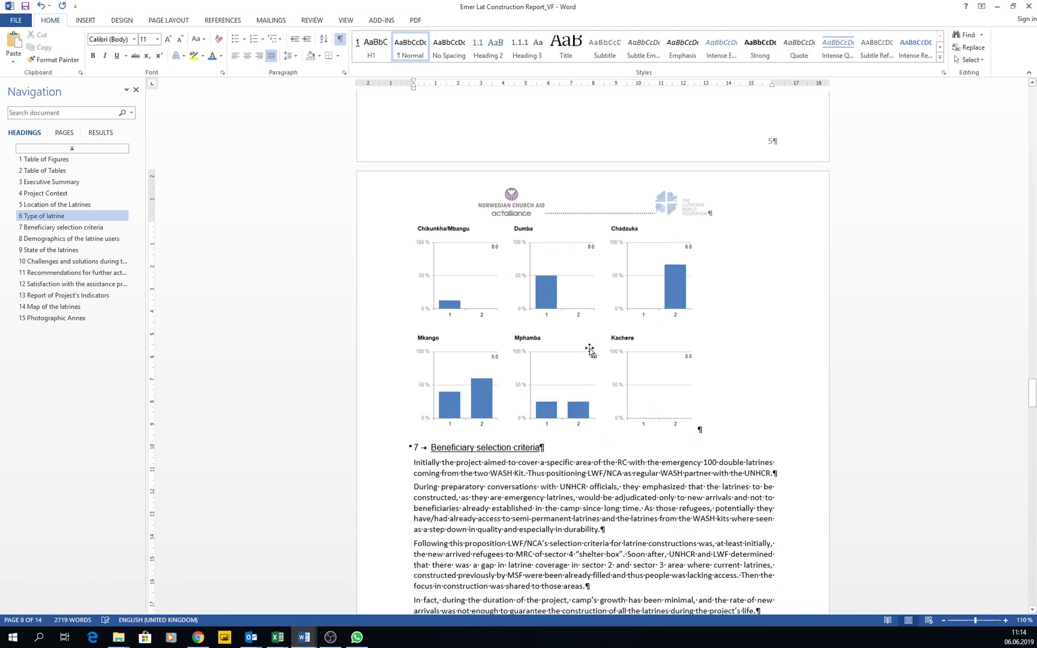
{"action": "left_click_drag", "start_coordinate": [590, 346], "coordinate": [579, 309]}
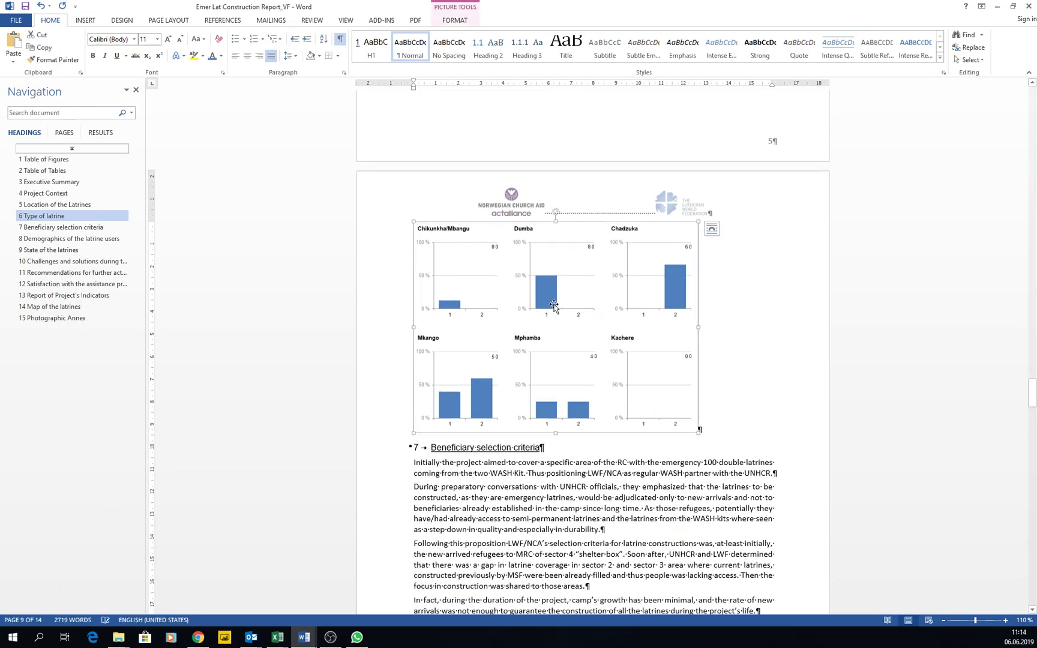
{"action": "scroll", "coordinate": [556, 308], "scroll_direction": "up", "scroll_amount": 10}
{"action": "scroll", "coordinate": [552, 305], "scroll_direction": "up", "scroll_amount": 4}
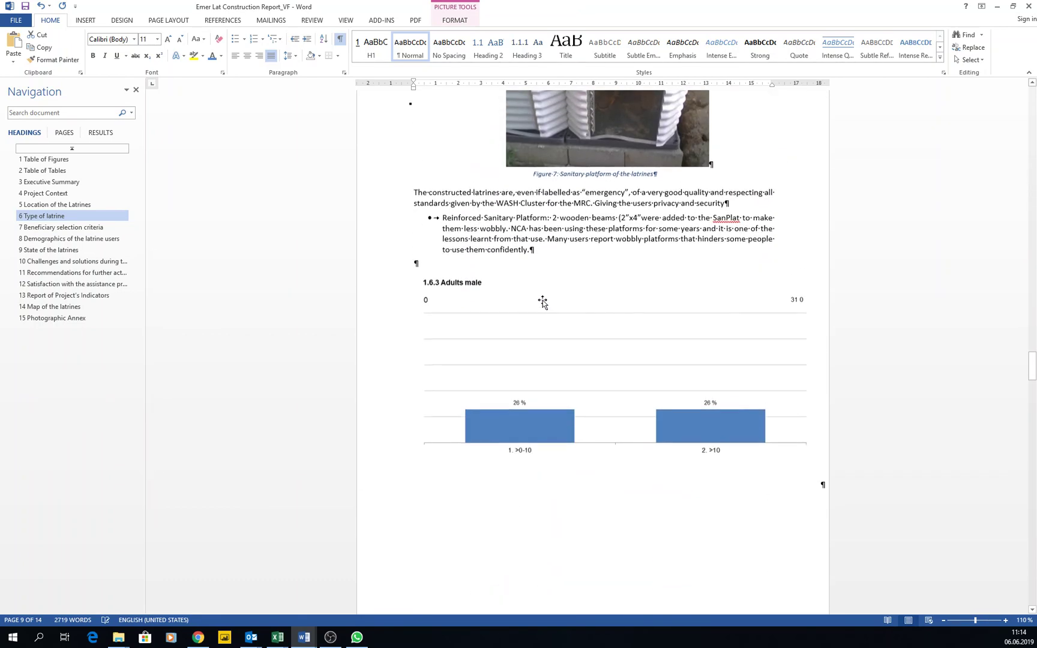
{"action": "left_click", "coordinate": [543, 301]}
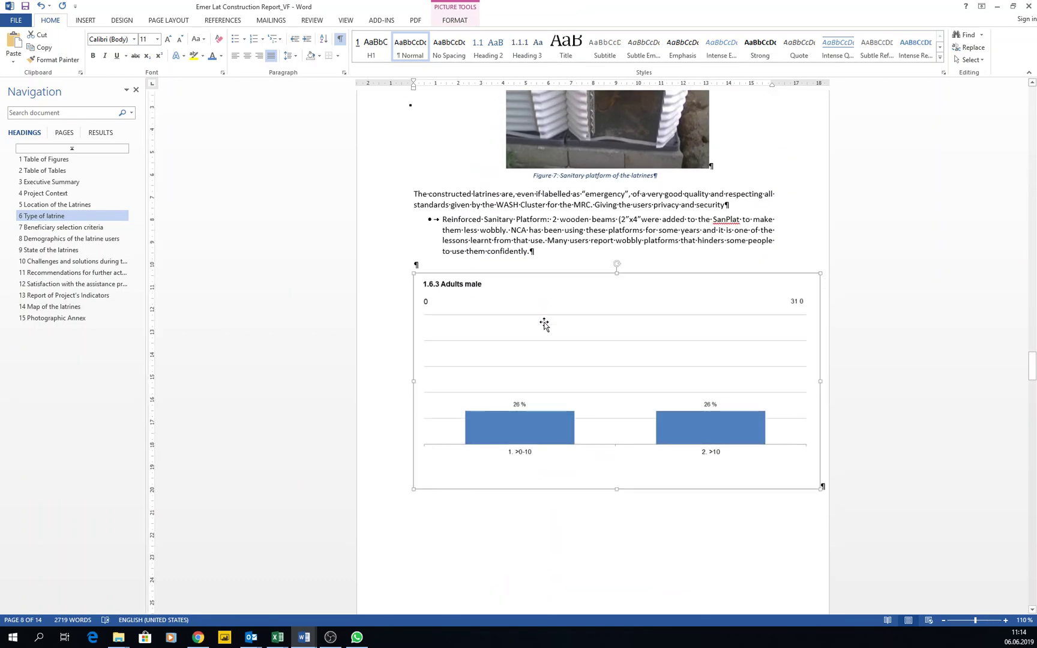
Step: Add two empty paragraphs below the pasted picture of the six Camp charts
{"action": "scroll", "coordinate": [544, 325], "scroll_direction": "down", "scroll_amount": 15}
{"action": "left_click", "coordinate": [719, 400]}
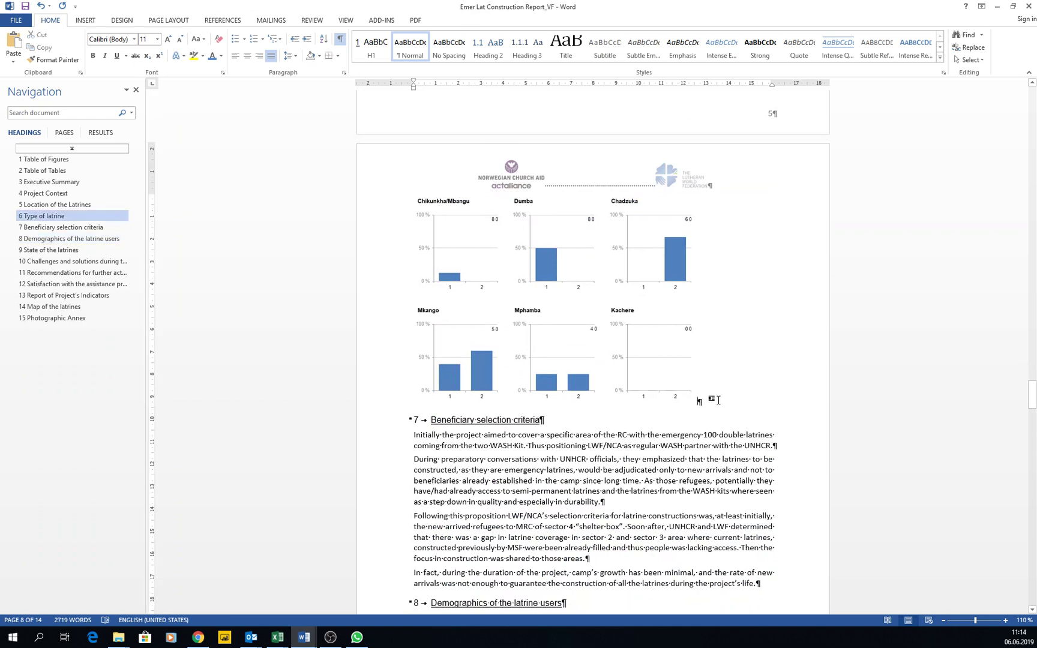
{"action": "key", "text": "Return"}
{"action": "key", "text": "Return"}
Step: Paste the six charts again below the picture, this time as chart objects using the destination theme
{"action": "right_click", "coordinate": [463, 432]}
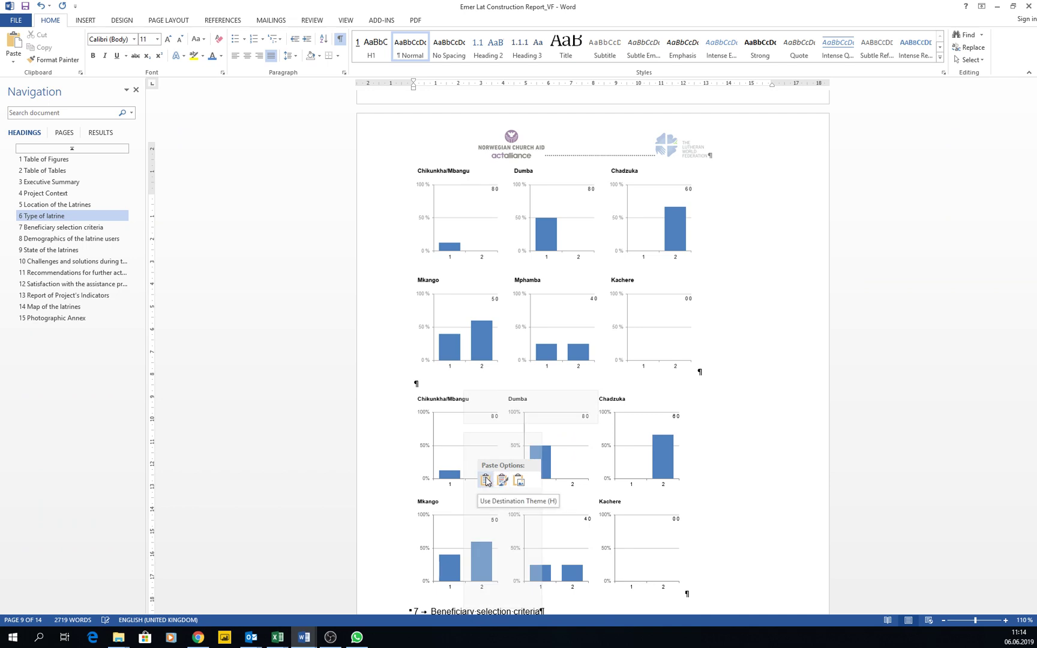
{"action": "left_click", "coordinate": [486, 480]}
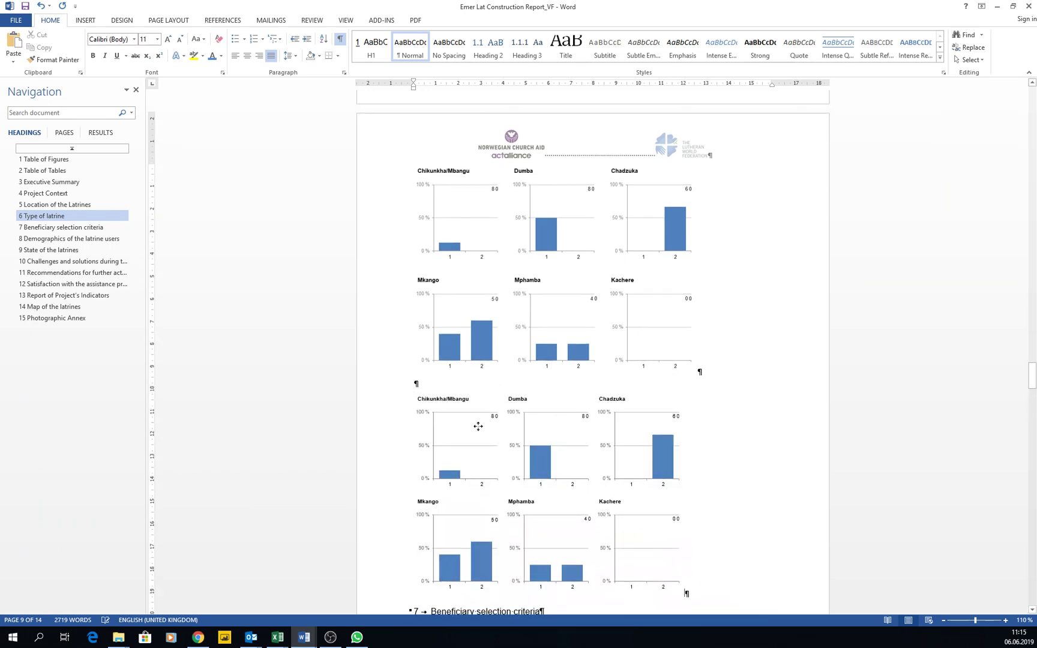
{"action": "left_click", "coordinate": [478, 426]}
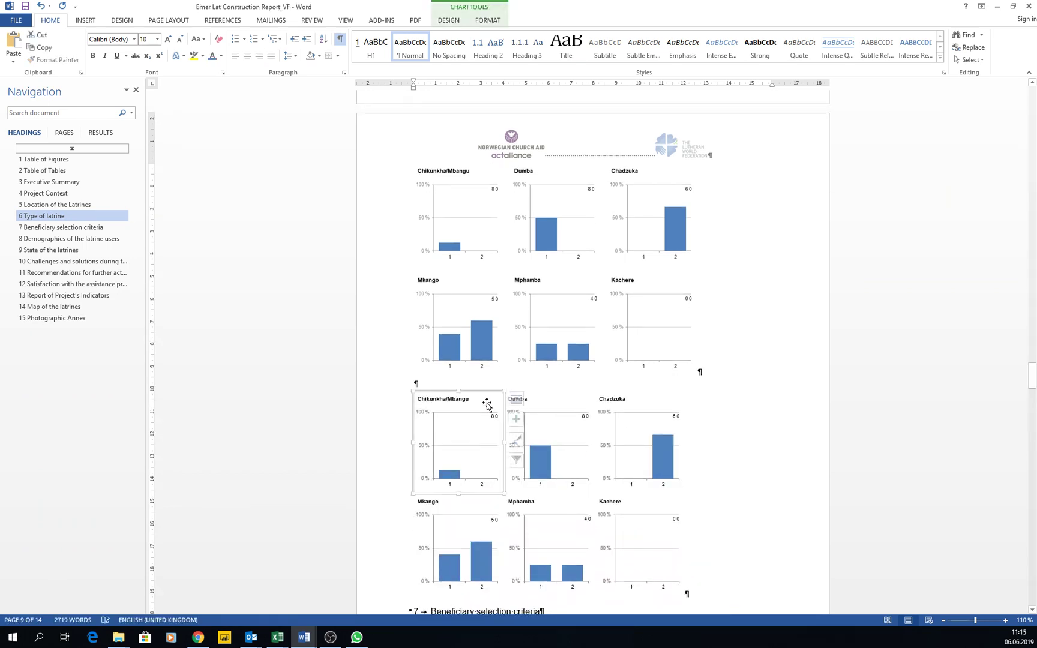
Step: Switch to the Excel analyser and set the CHOICE sheet's disaggregation to "2.2.0.3 Does the platfrom wobbles?"
{"action": "key", "text": "alt+Tab"}
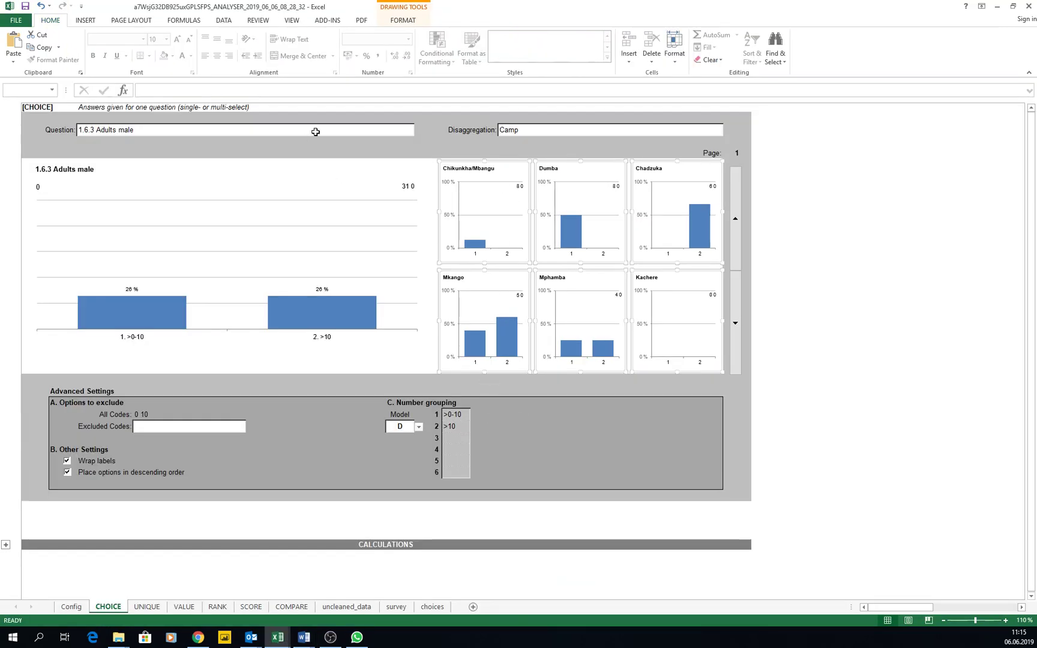
{"action": "left_click", "coordinate": [561, 131]}
{"action": "left_click", "coordinate": [727, 131]}
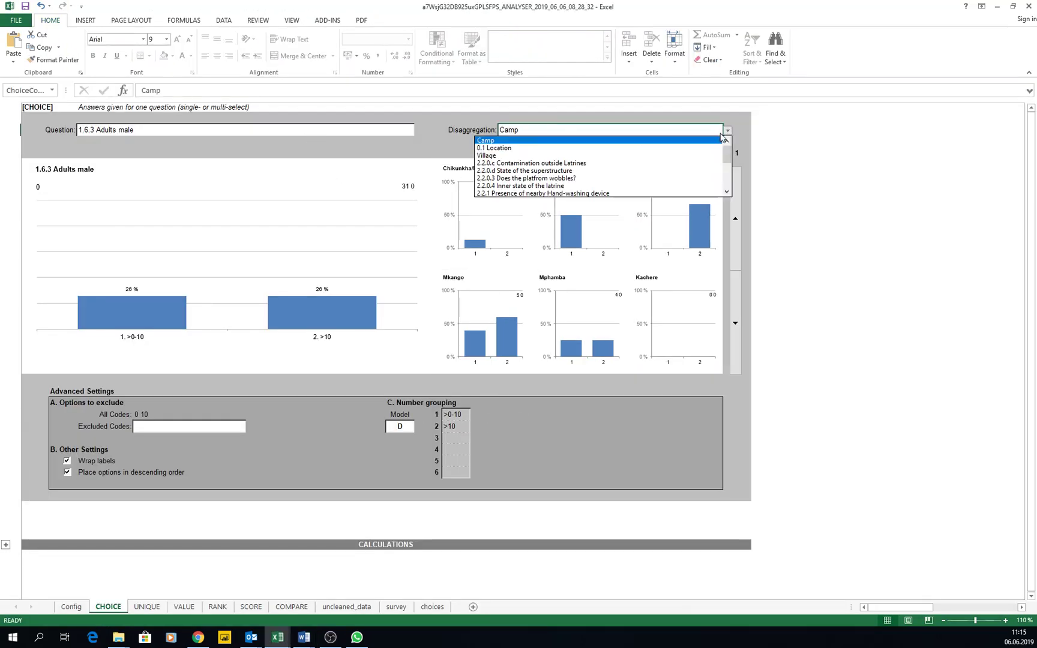
{"action": "left_click", "coordinate": [564, 178]}
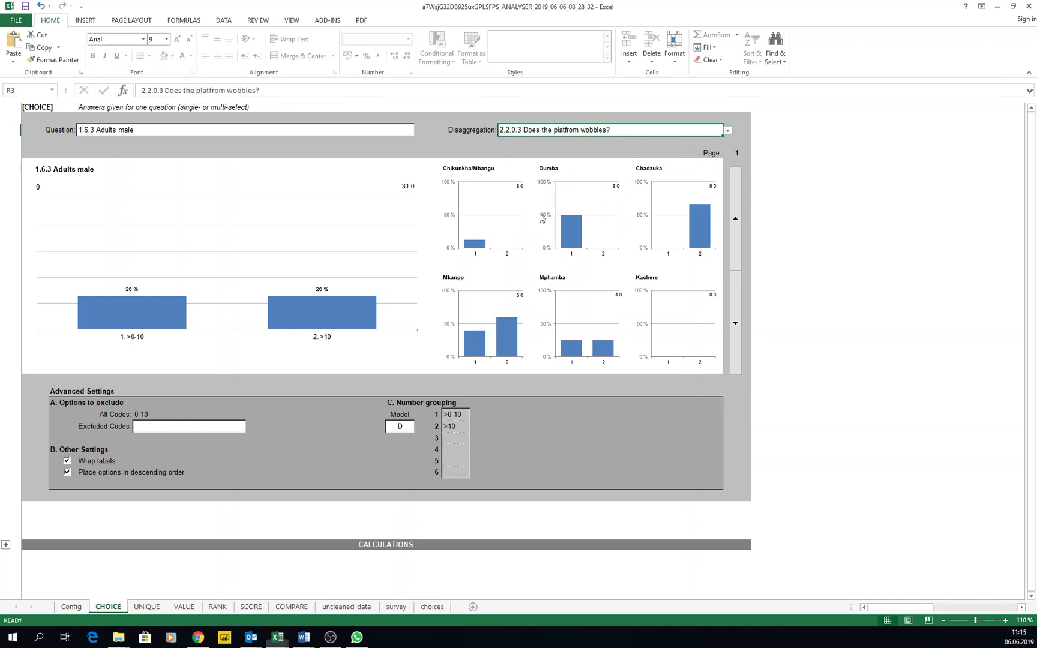
Step: Switch to the Word report, compare its chart objects with the picture above and the Excel charts, and undo the last chart paste
{"action": "key", "text": "alt+Tab"}
{"action": "left_click", "coordinate": [501, 401]}
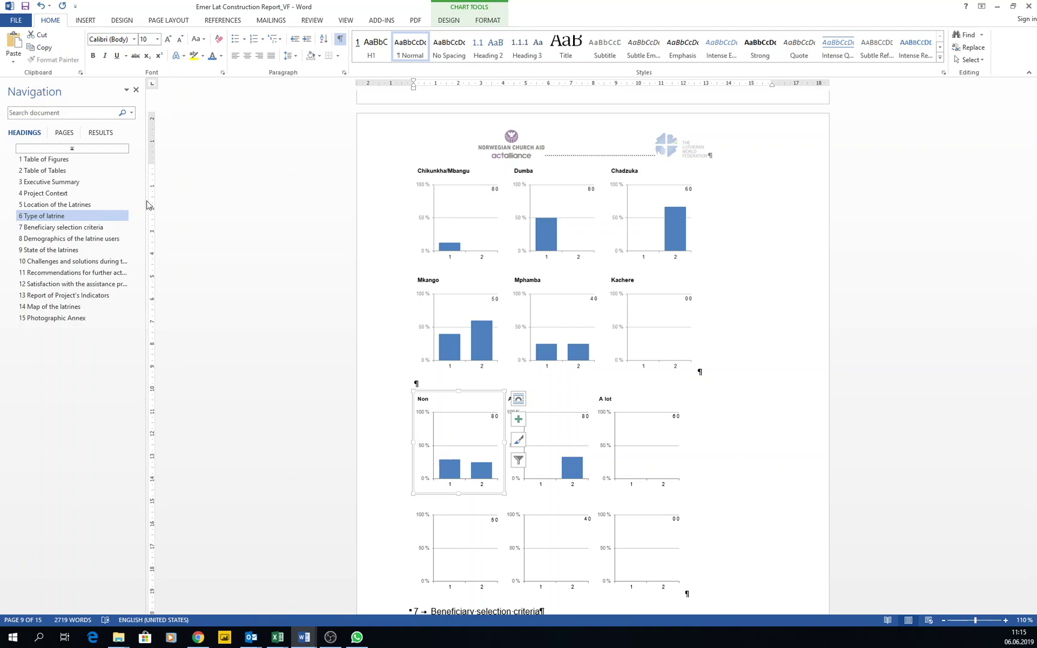
{"action": "left_click", "coordinate": [511, 231]}
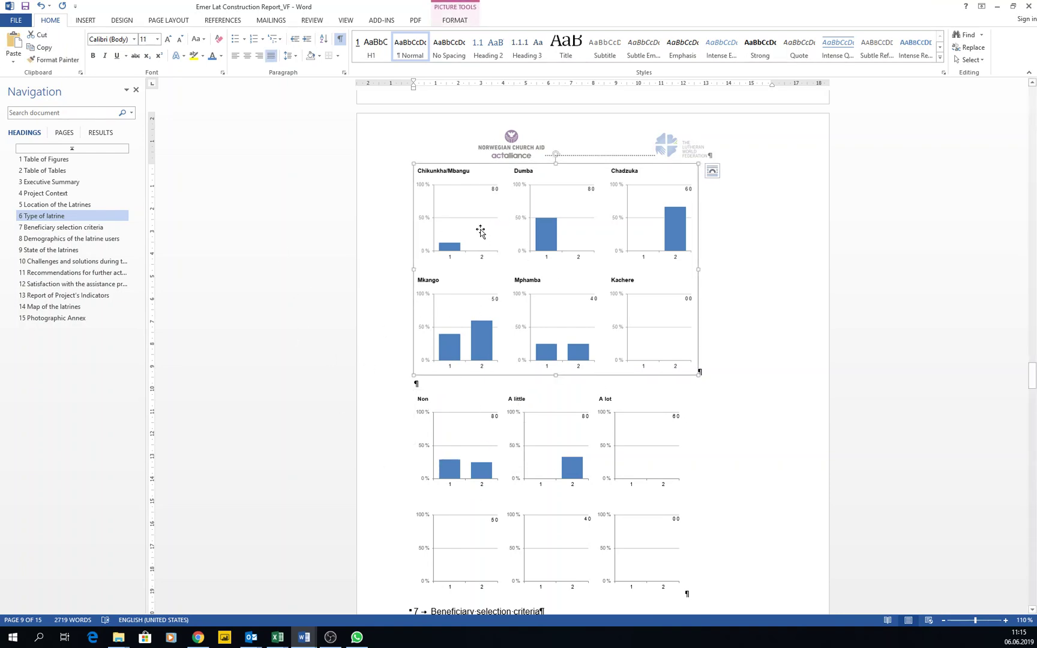
{"action": "key", "text": "alt+Tab"}
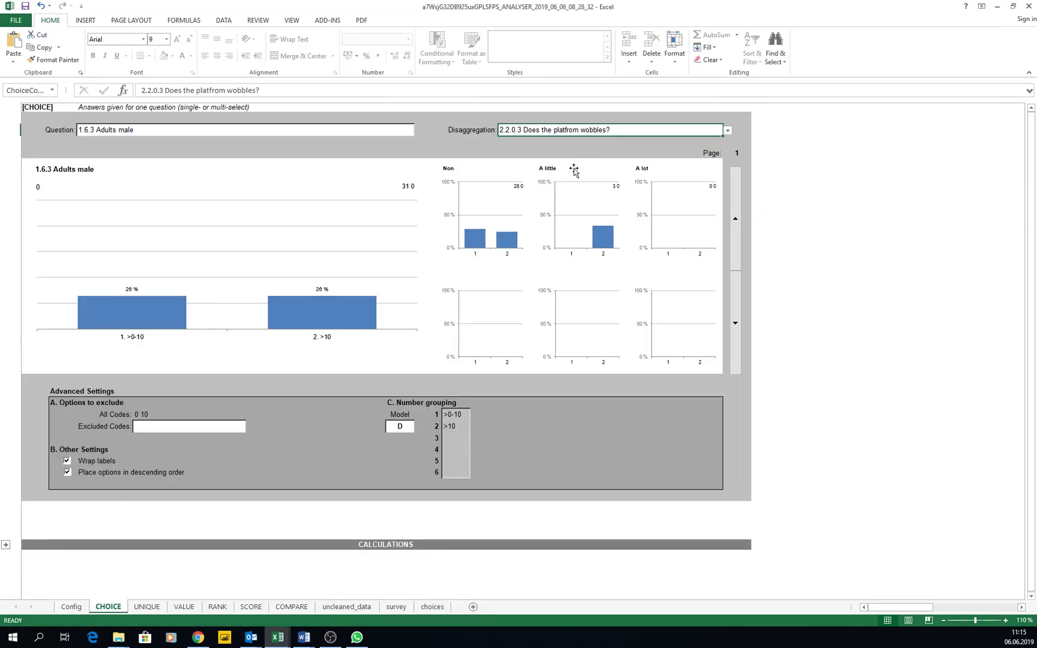
{"action": "key", "text": "alt+Tab"}
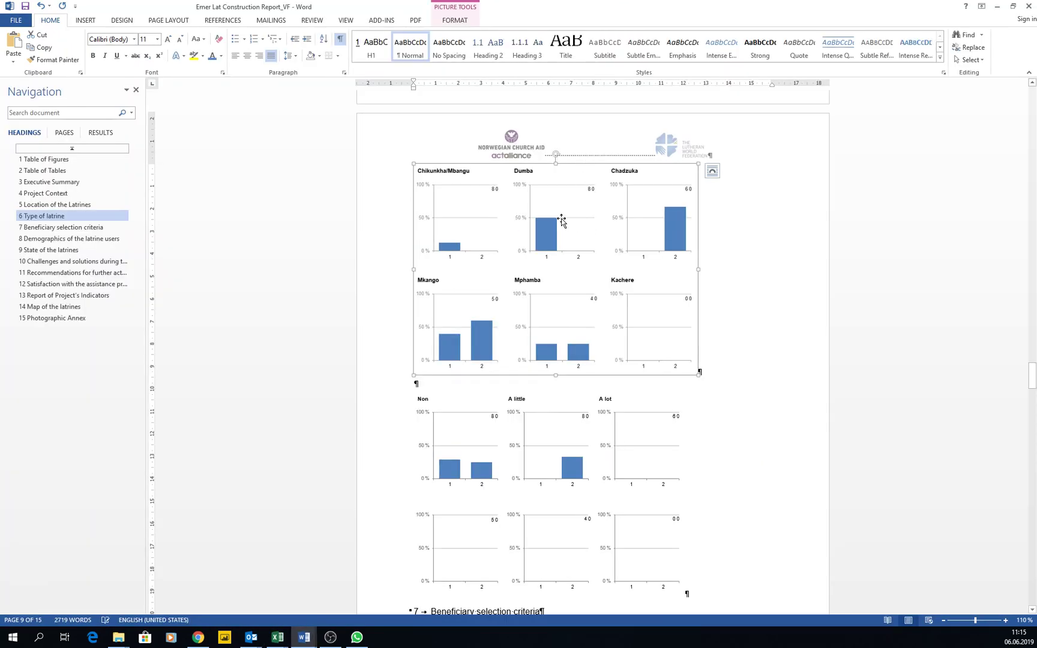
{"action": "left_click", "coordinate": [567, 439]}
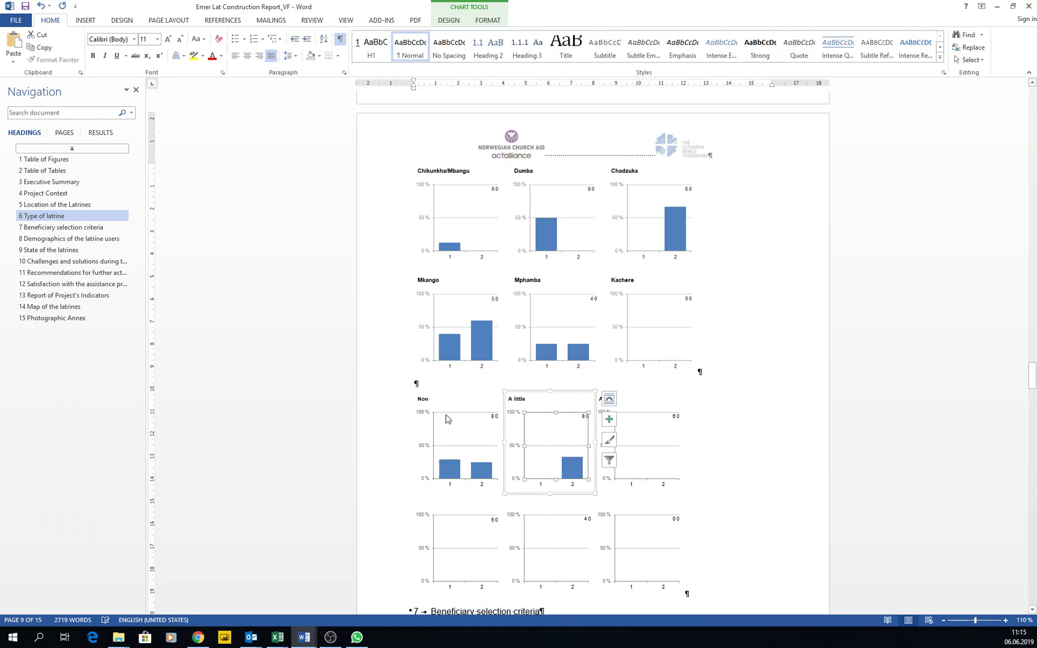
{"action": "key", "text": "ctrl+z"}
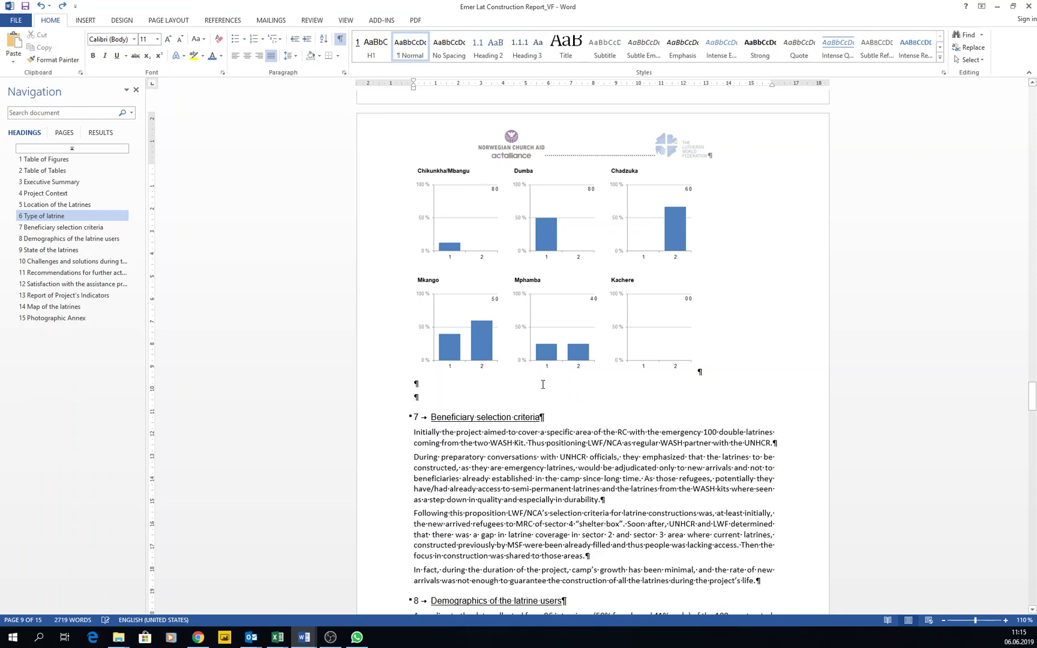
Step: Switch to the Excel analyser and fill only the ">0-10" bar of the main Adults male chart with standard purple
{"action": "key", "text": "alt+Tab"}
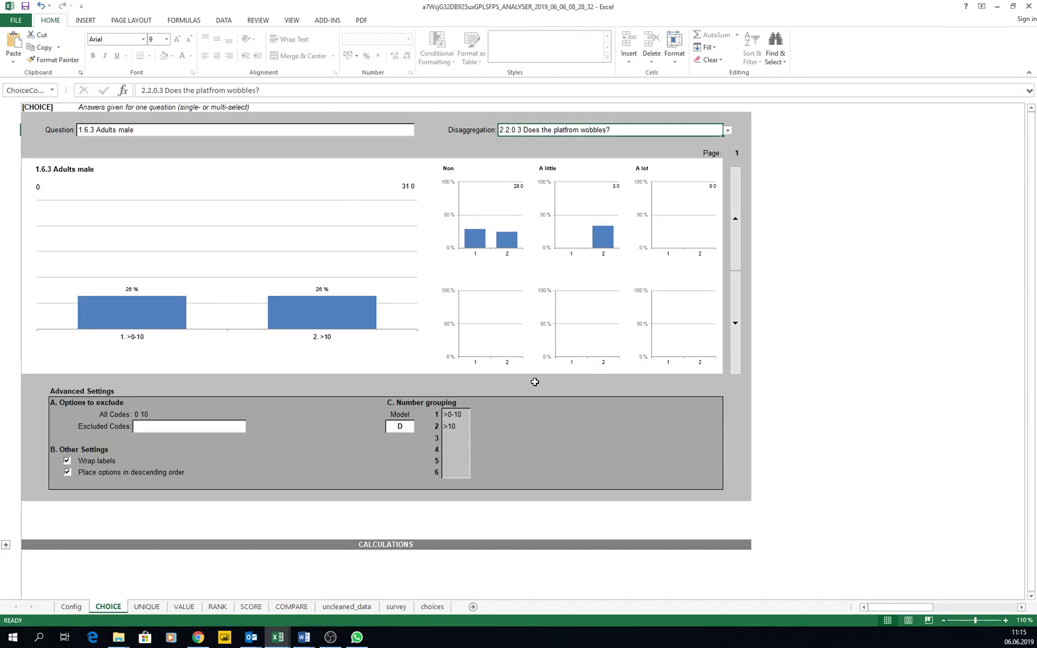
{"action": "left_click", "coordinate": [173, 313]}
{"action": "right_click", "coordinate": [173, 313]}
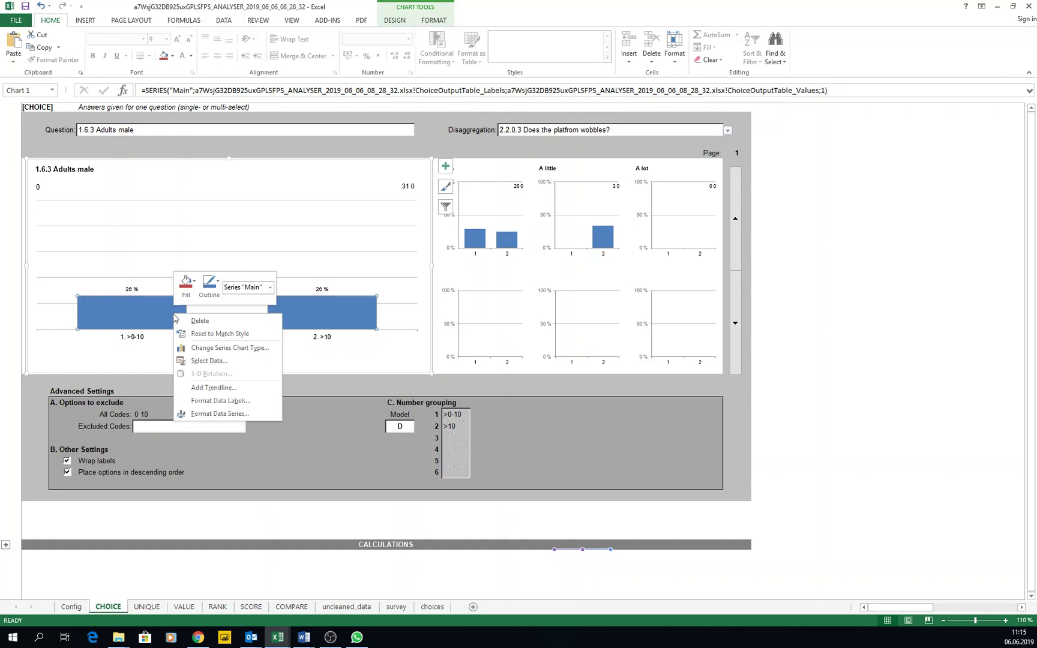
{"action": "key", "text": "Escape"}
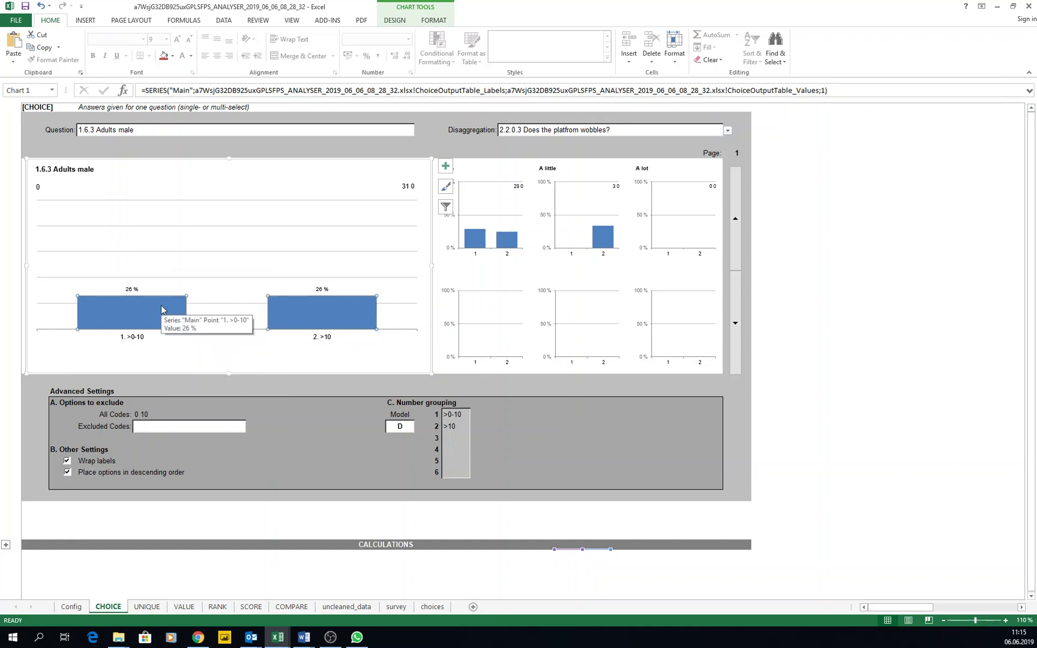
{"action": "left_click", "coordinate": [162, 310]}
{"action": "right_click", "coordinate": [164, 306]}
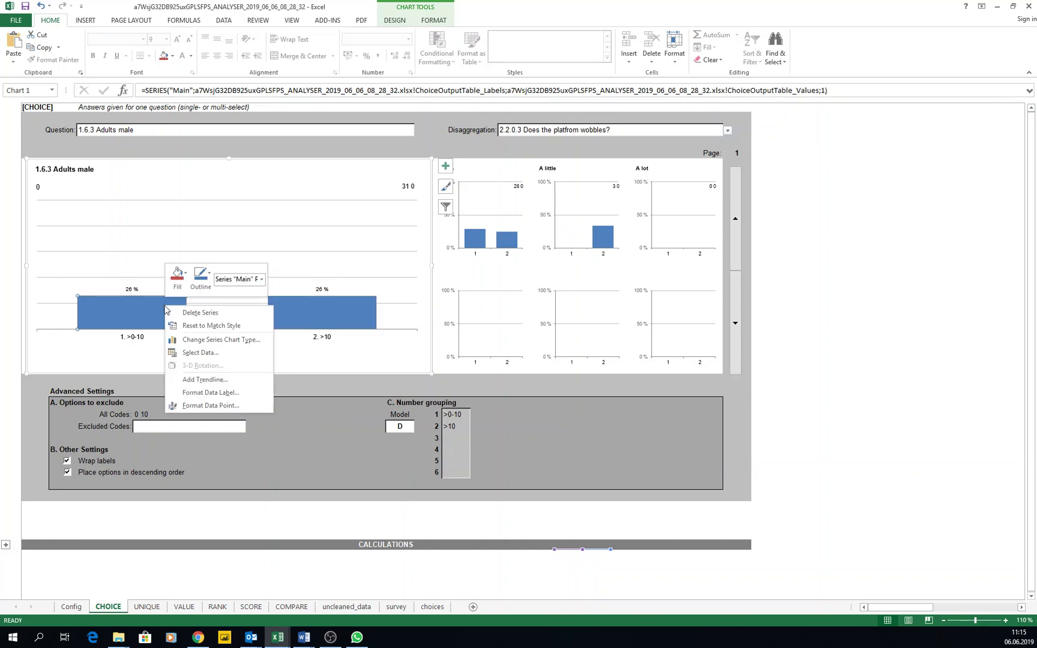
{"action": "left_click", "coordinate": [177, 281]}
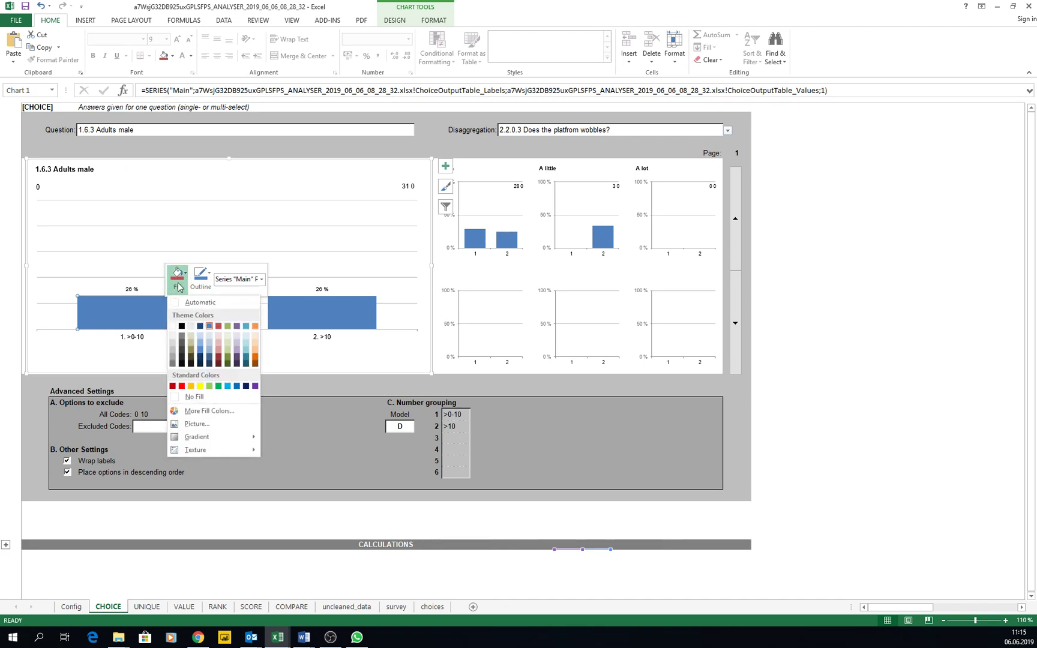
{"action": "left_click", "coordinate": [255, 386]}
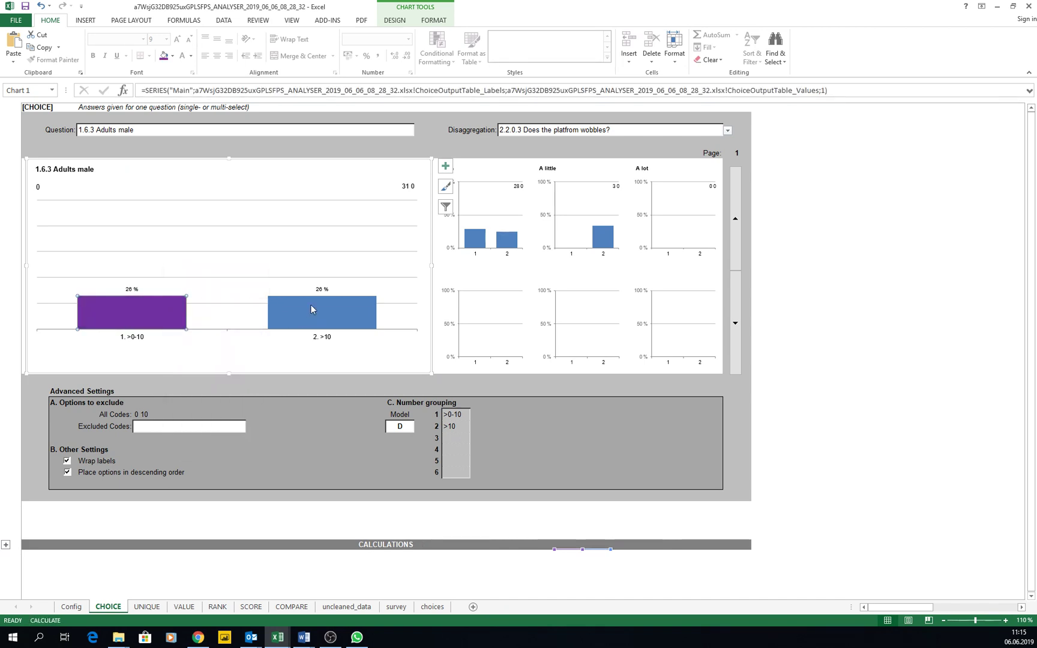
Step: Fill the ">10" bar of the main Adults male chart with standard purple
{"action": "right_click", "coordinate": [313, 305]}
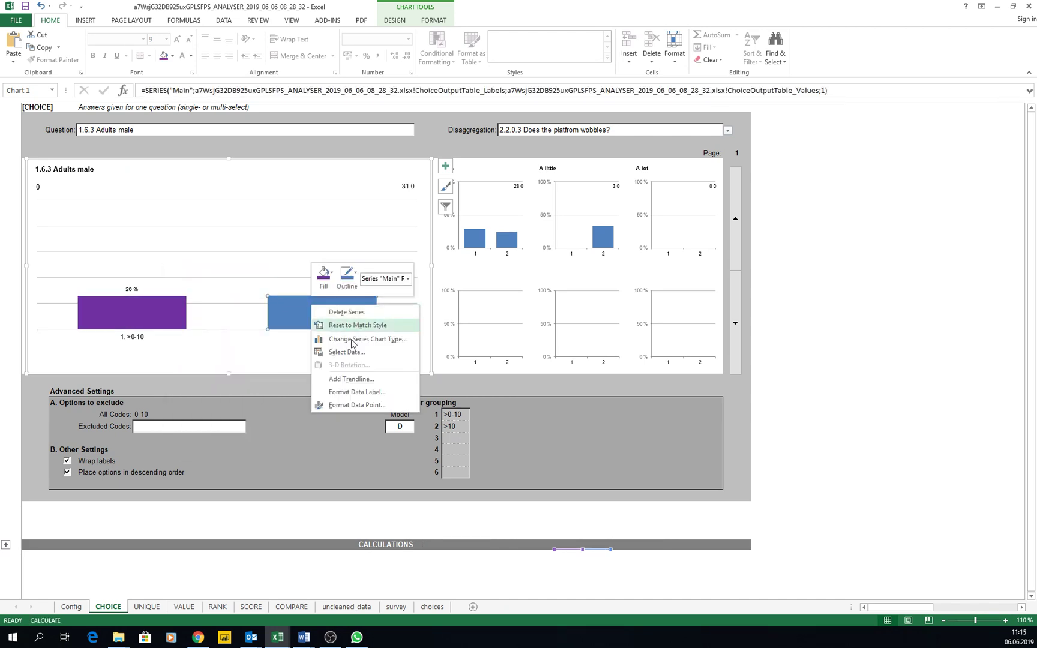
{"action": "left_click", "coordinate": [323, 276]}
{"action": "left_click", "coordinate": [402, 385]}
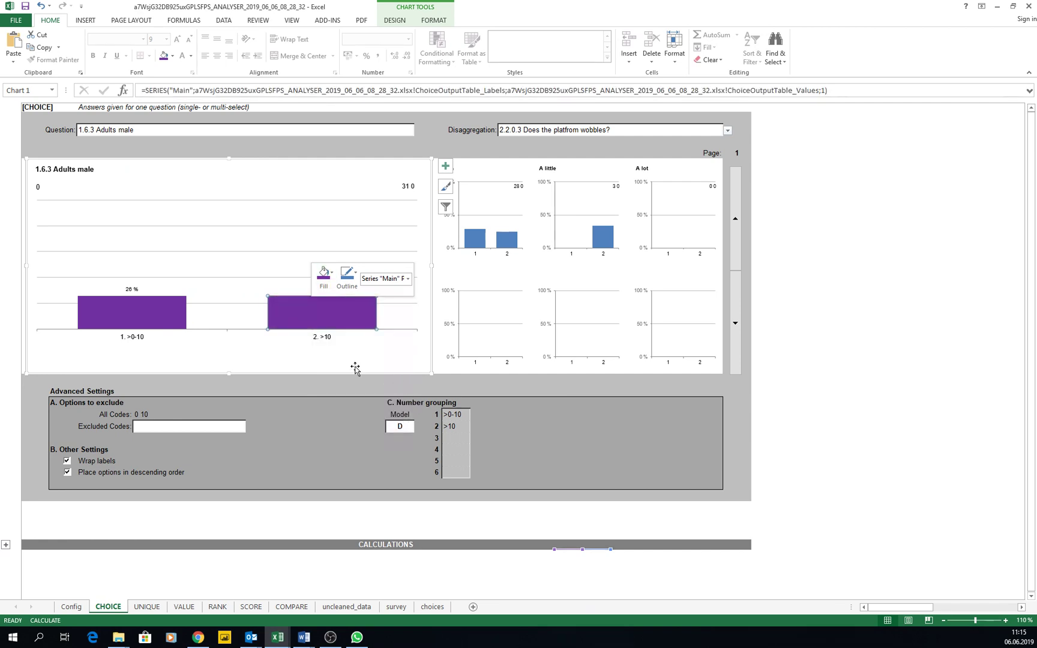
Step: Select all six small disaggregation charts together, and undo the purple fills on both bars of the main chart
{"action": "left_click", "coordinate": [475, 242]}
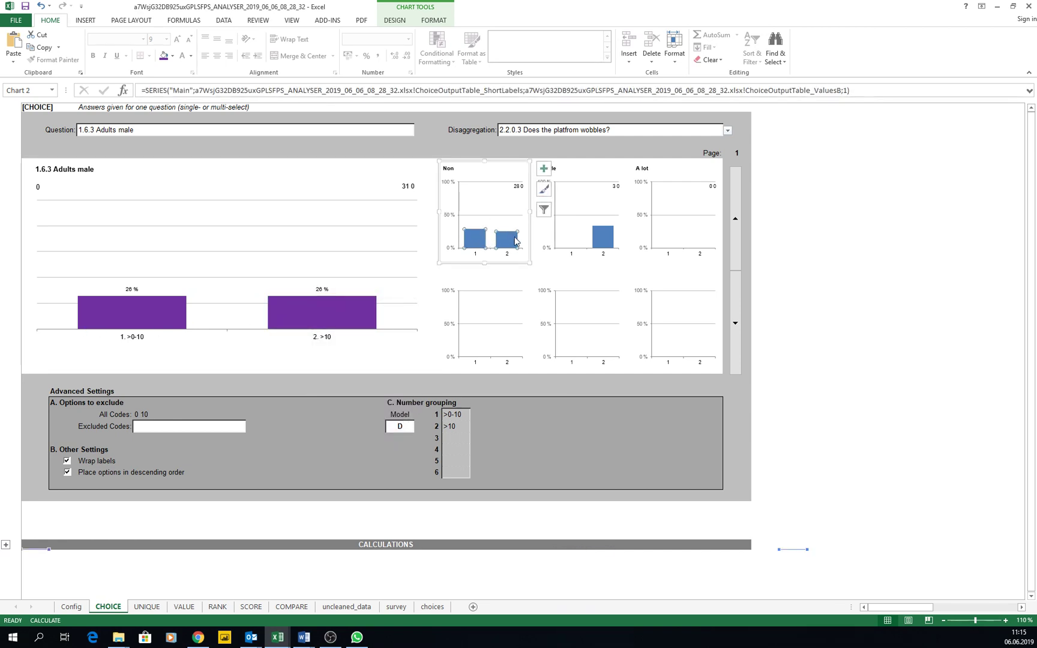
{"action": "left_click", "coordinate": [609, 240], "text": "ctrl"}
{"action": "left_click", "coordinate": [677, 233], "text": "ctrl"}
{"action": "left_click", "coordinate": [666, 301], "text": "ctrl"}
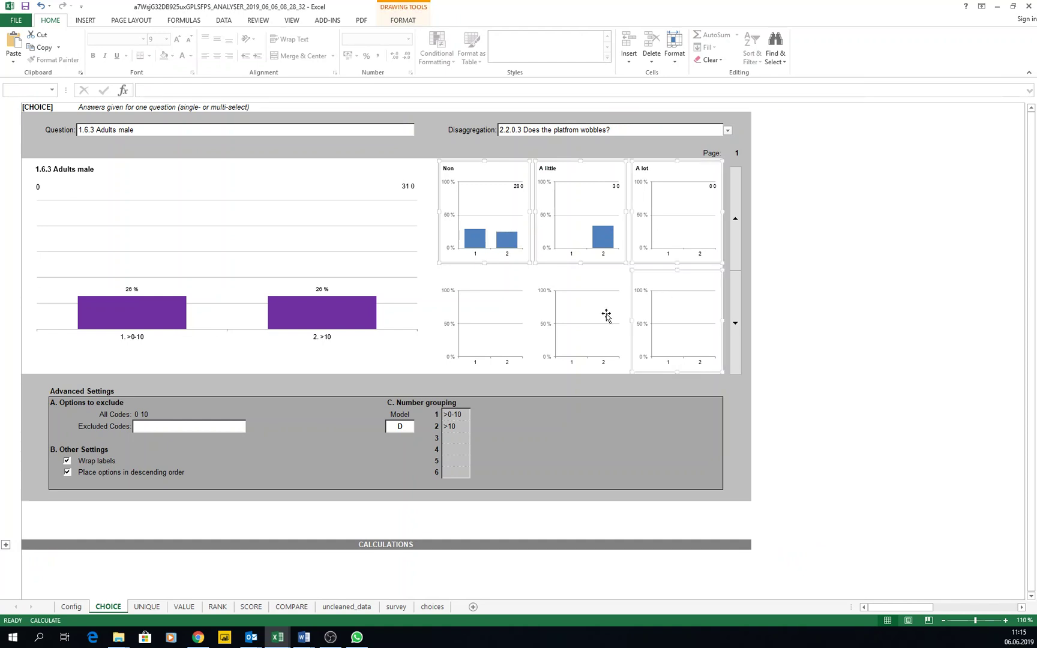
{"action": "left_click", "coordinate": [606, 315], "text": "ctrl"}
{"action": "left_click", "coordinate": [504, 317], "text": "ctrl"}
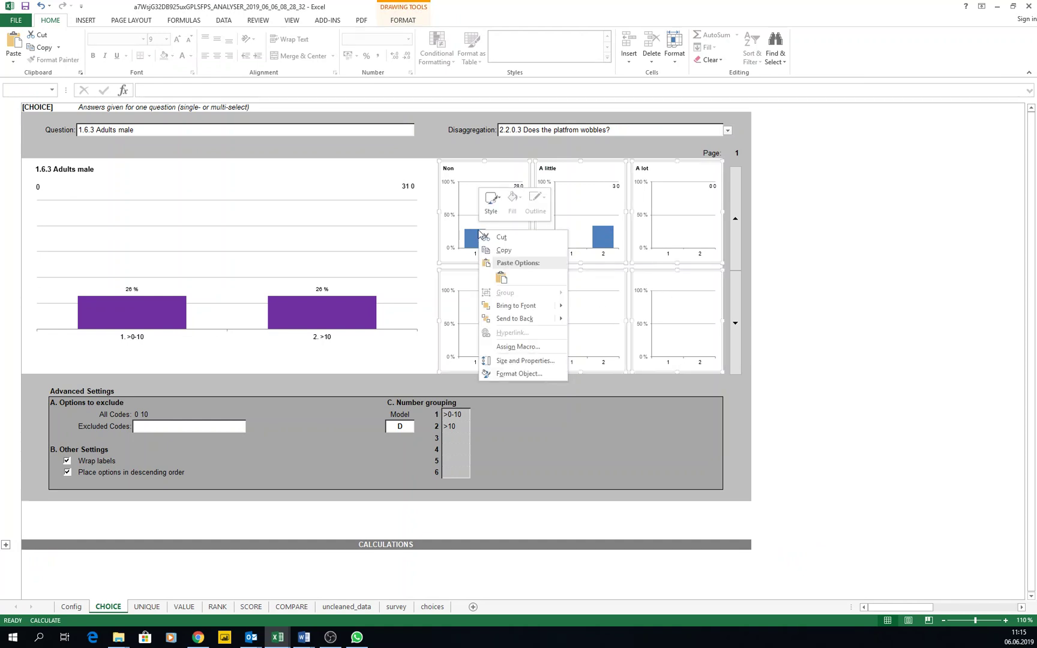
{"action": "left_click", "coordinate": [455, 254]}
{"action": "left_click", "coordinate": [345, 324]}
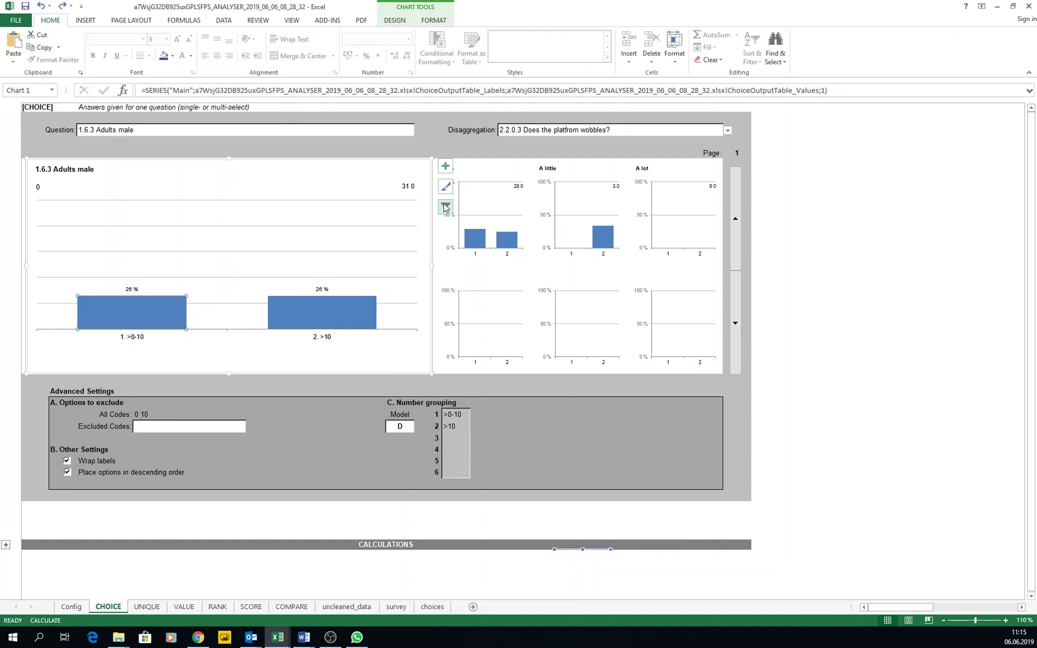
Step: Try out the data table and legend elements on the main Adults male chart, turning each one off again
{"action": "left_click", "coordinate": [446, 167]}
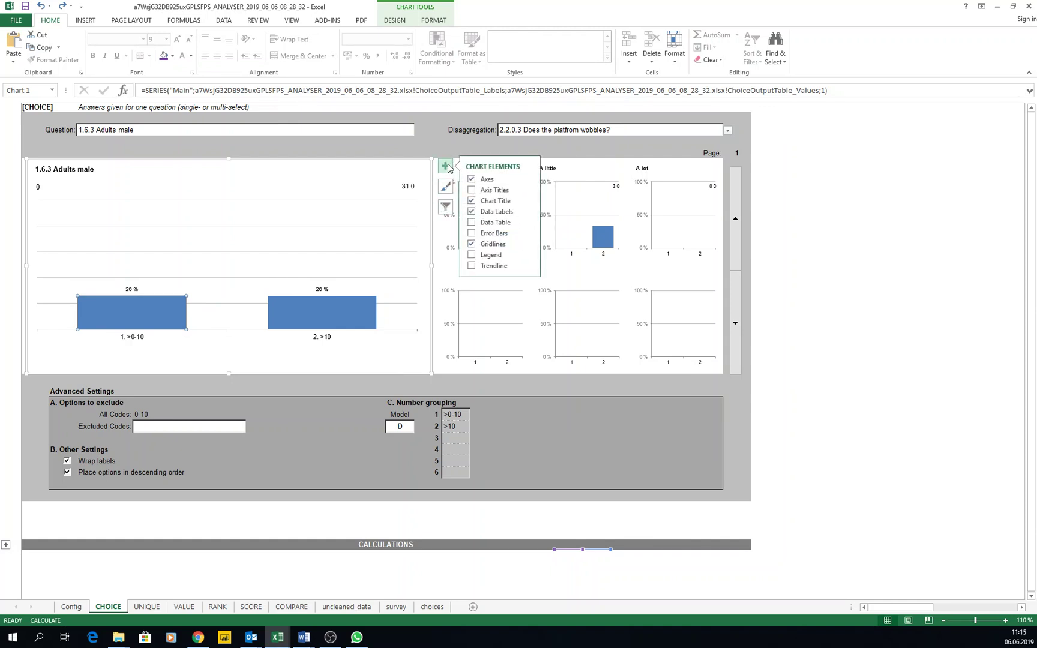
{"action": "left_click", "coordinate": [473, 224]}
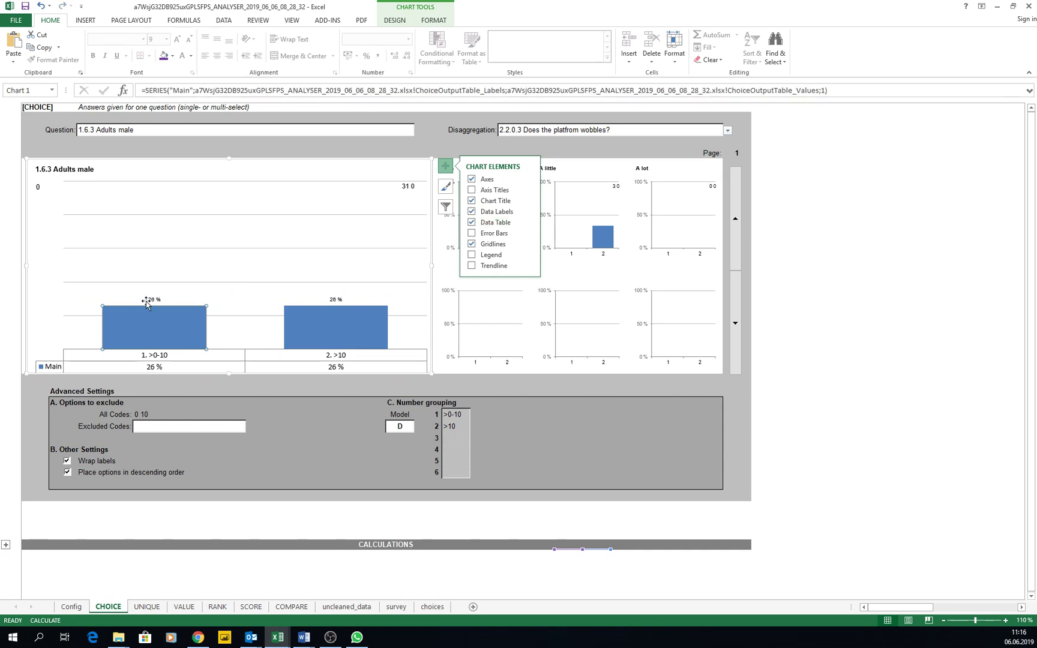
{"action": "left_click", "coordinate": [472, 223]}
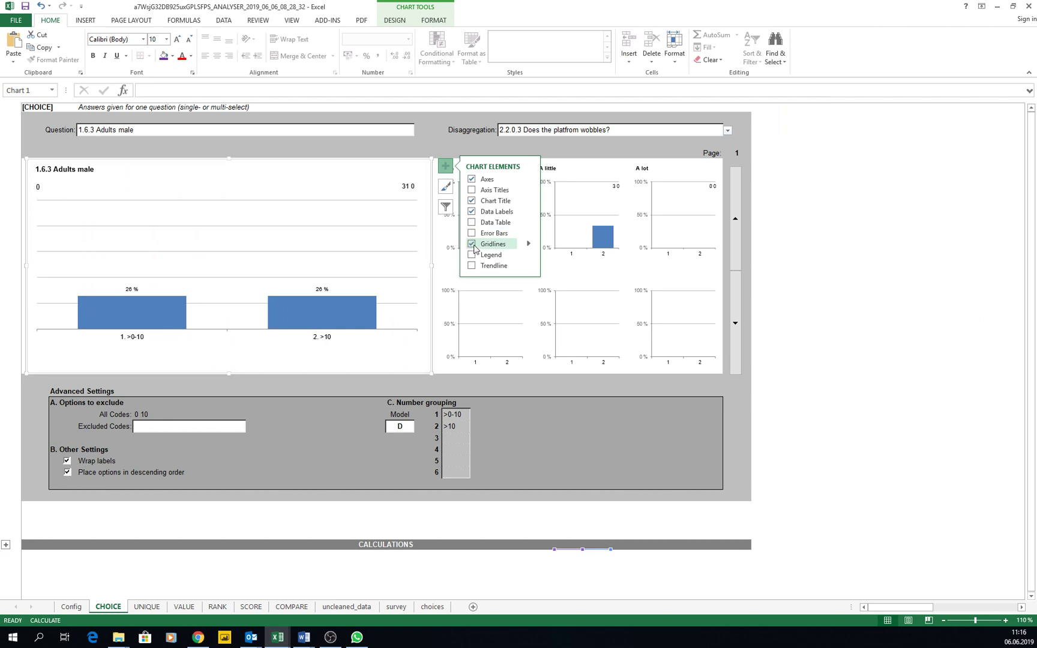
{"action": "left_click", "coordinate": [472, 255]}
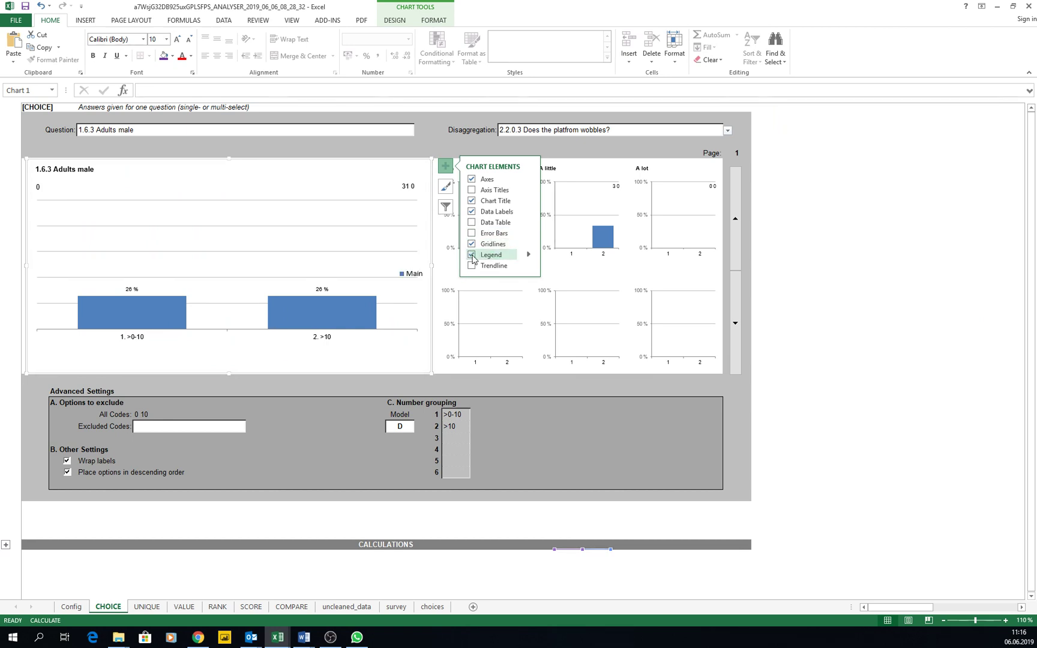
{"action": "left_click", "coordinate": [472, 256]}
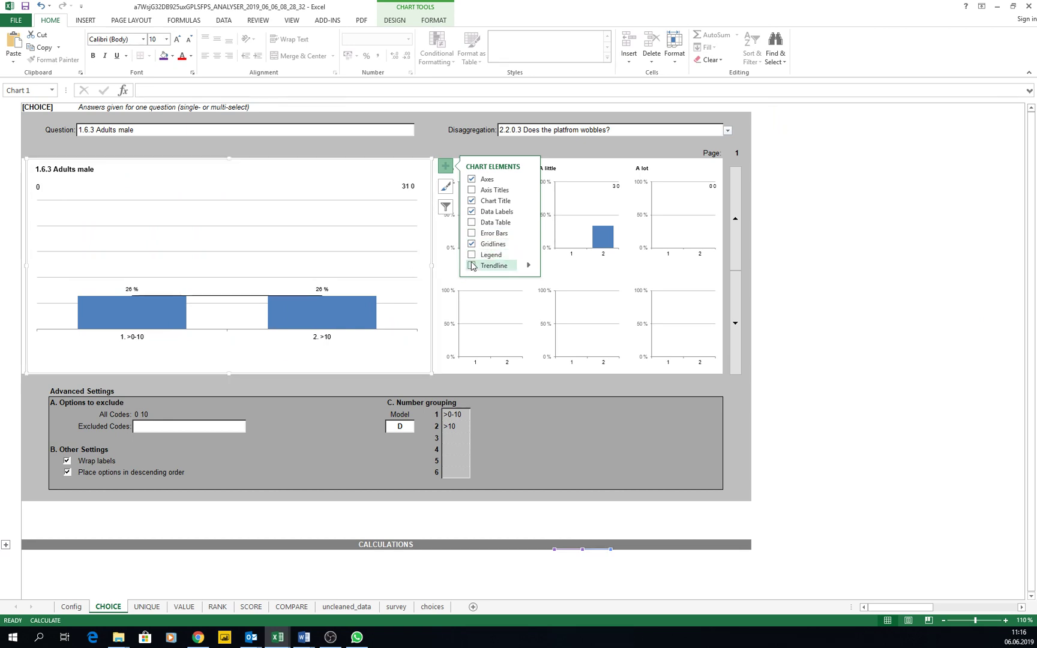
Step: Try the main Adults male chart without gridlines, and turn its gridlines back on
{"action": "left_click", "coordinate": [472, 244]}
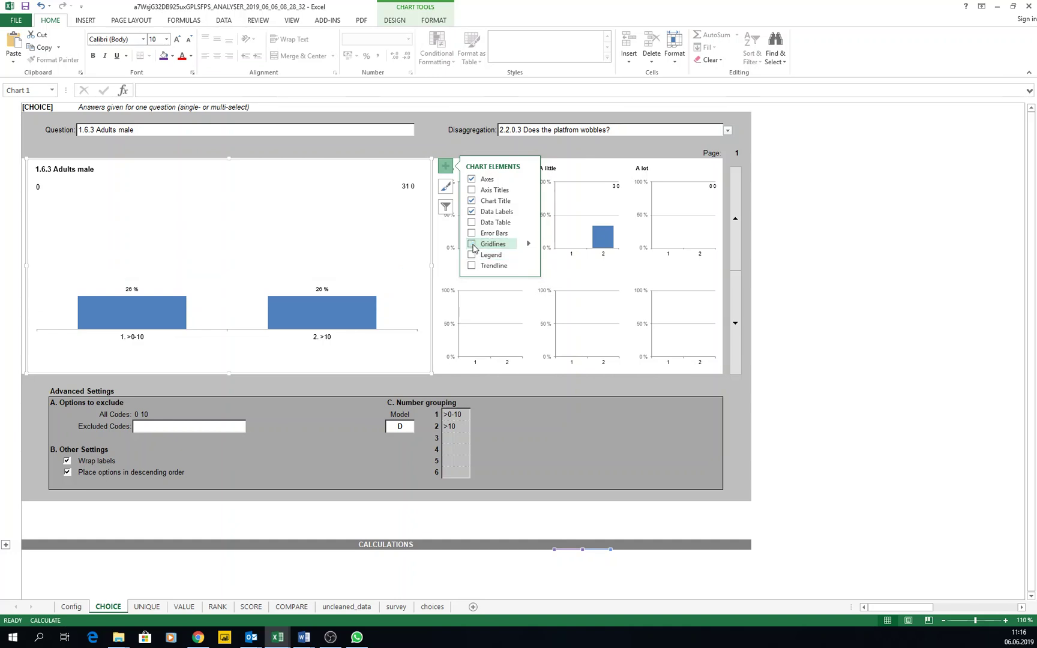
{"action": "left_click", "coordinate": [472, 244]}
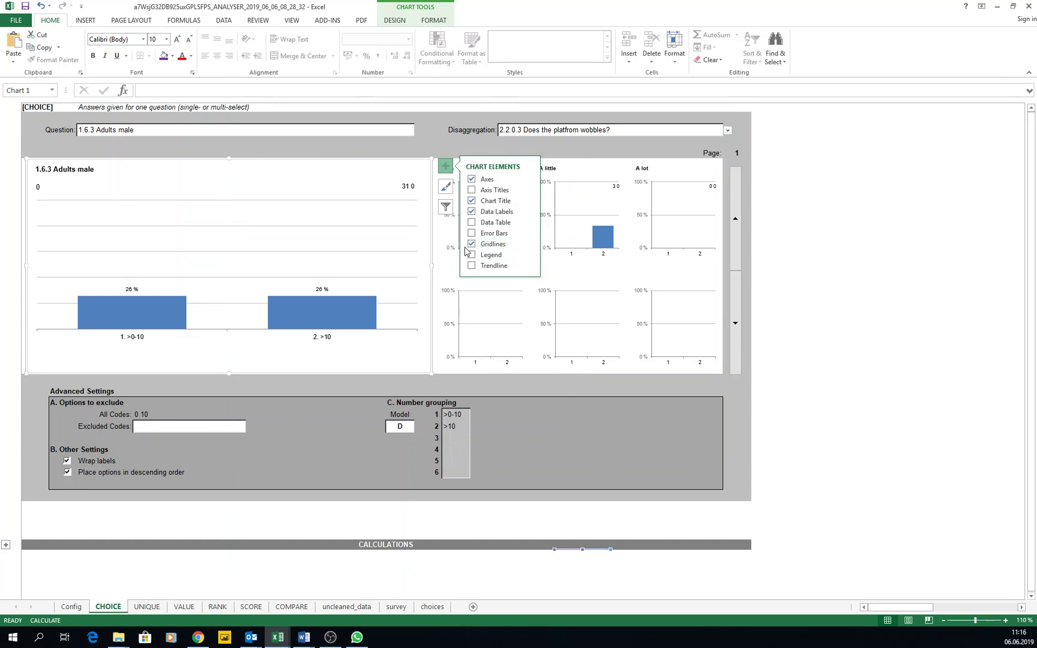
Step: Browse the preset chart styles and apply the first one to the main Adults male chart
{"action": "left_click", "coordinate": [445, 186]}
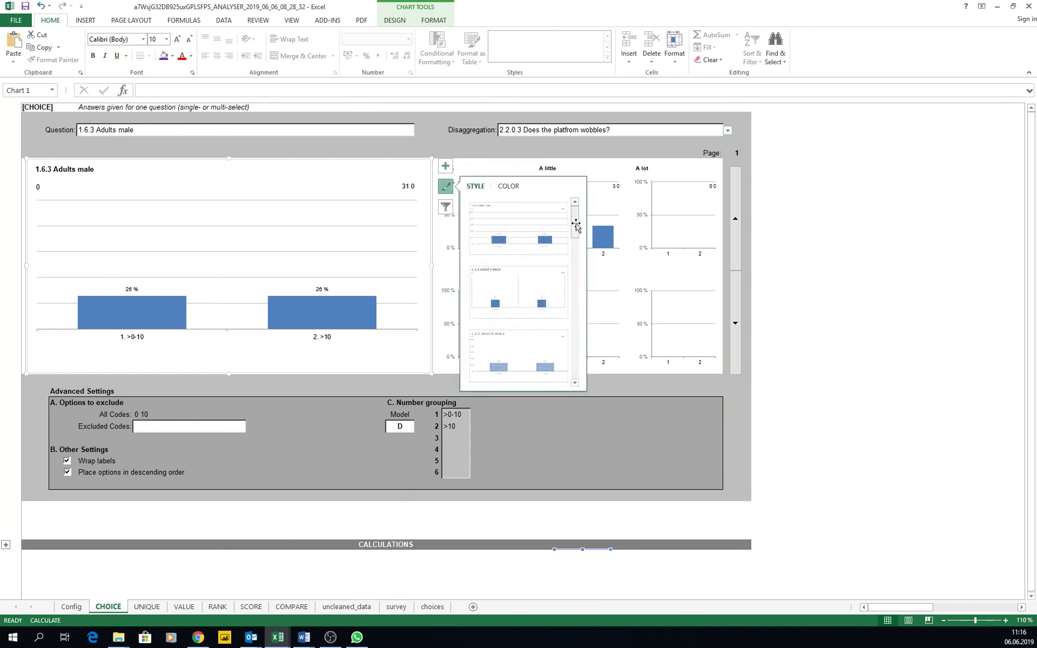
{"action": "left_click_drag", "start_coordinate": [575, 225], "coordinate": [574, 270]}
{"action": "left_click", "coordinate": [531, 224]}
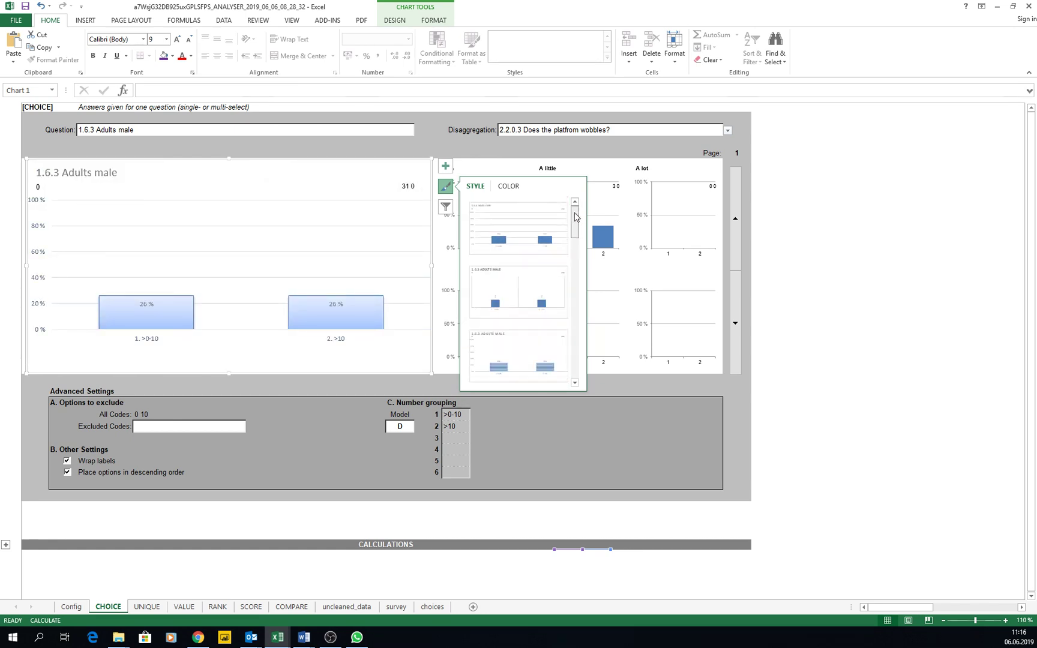
{"action": "left_click_drag", "start_coordinate": [574, 267], "coordinate": [574, 217]}
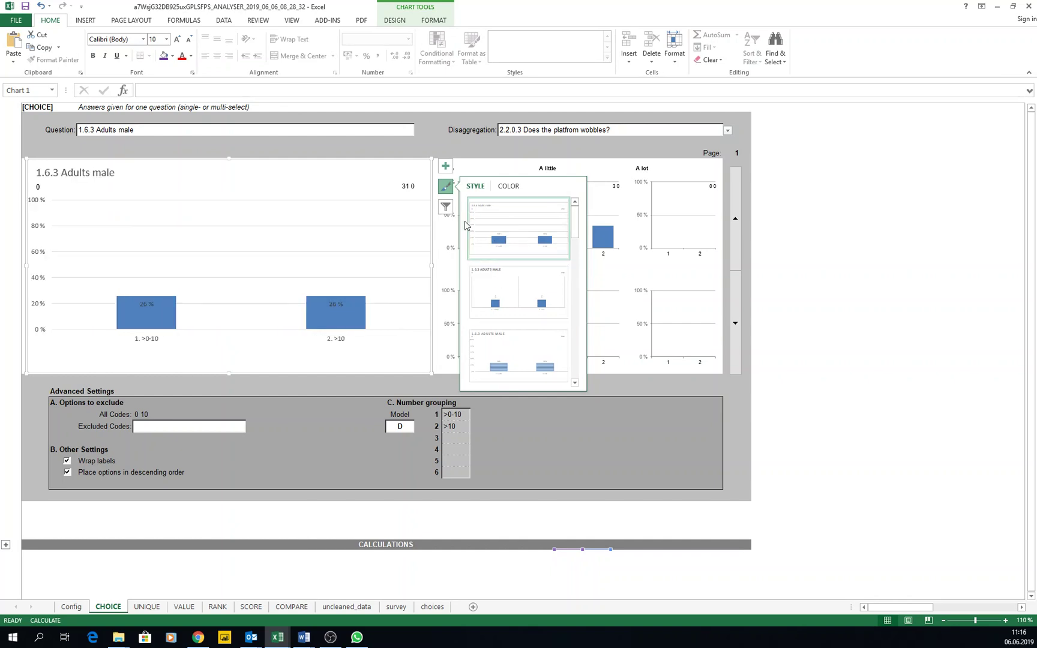
Step: Check the series filter values of the main Adults male chart and close the filter without applying changes
{"action": "left_click", "coordinate": [444, 209]}
{"action": "left_click", "coordinate": [444, 208]}
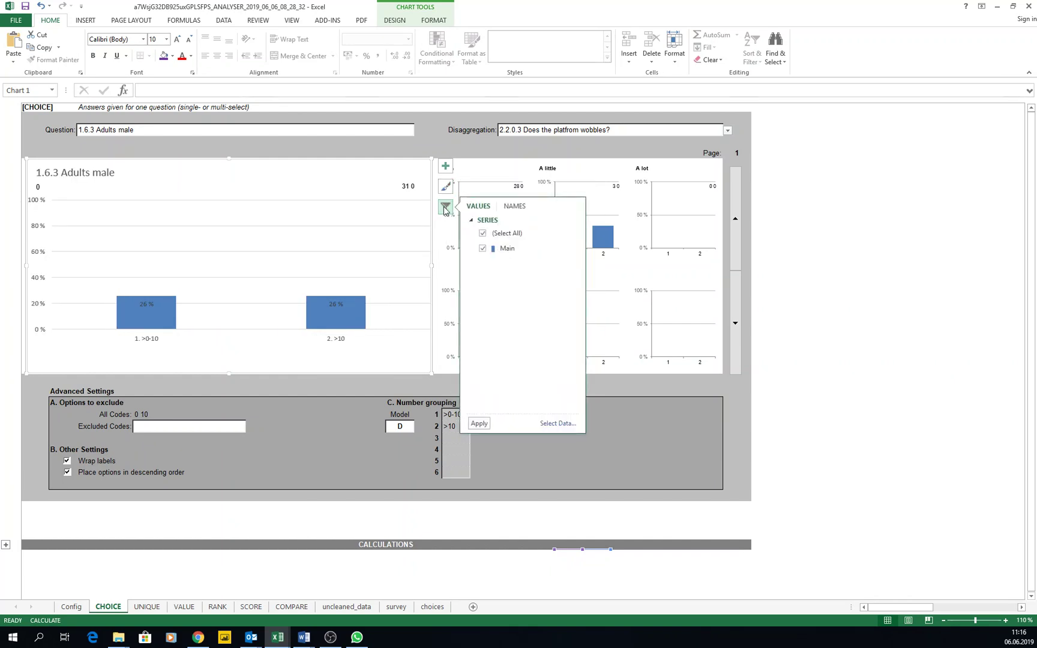
{"action": "left_click", "coordinate": [444, 208]}
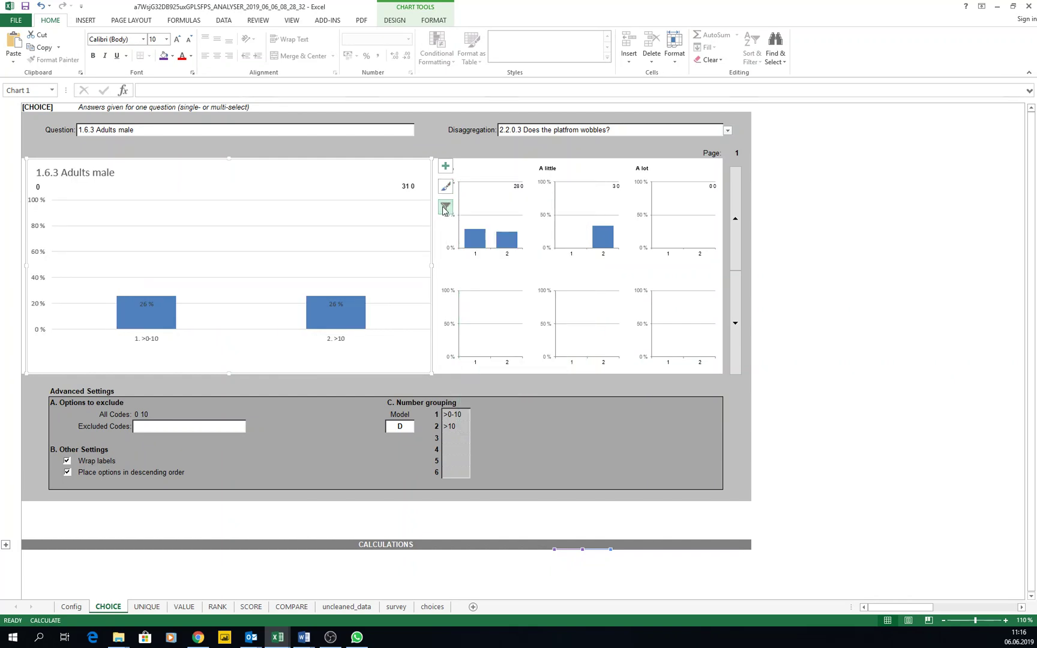